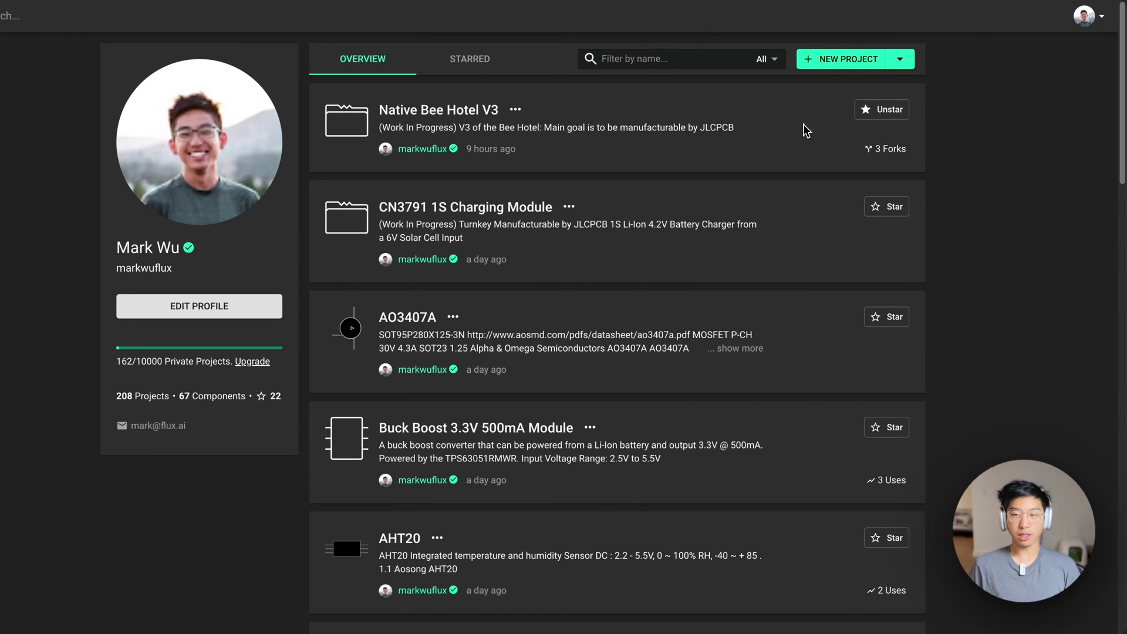
# Create a new project titled 'Buck Boost Converter 3.3V 500mA'
pyautogui.click(846, 66)
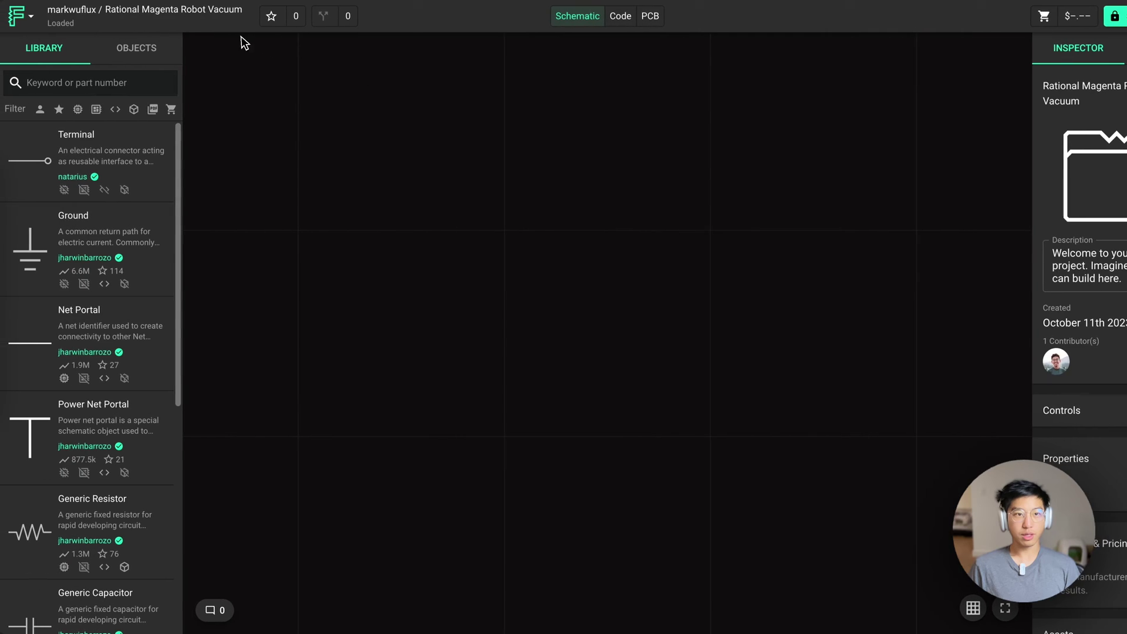
pyautogui.click(197, 9)
pyautogui.write('Buck Boost Converter 3.3V 500mA')
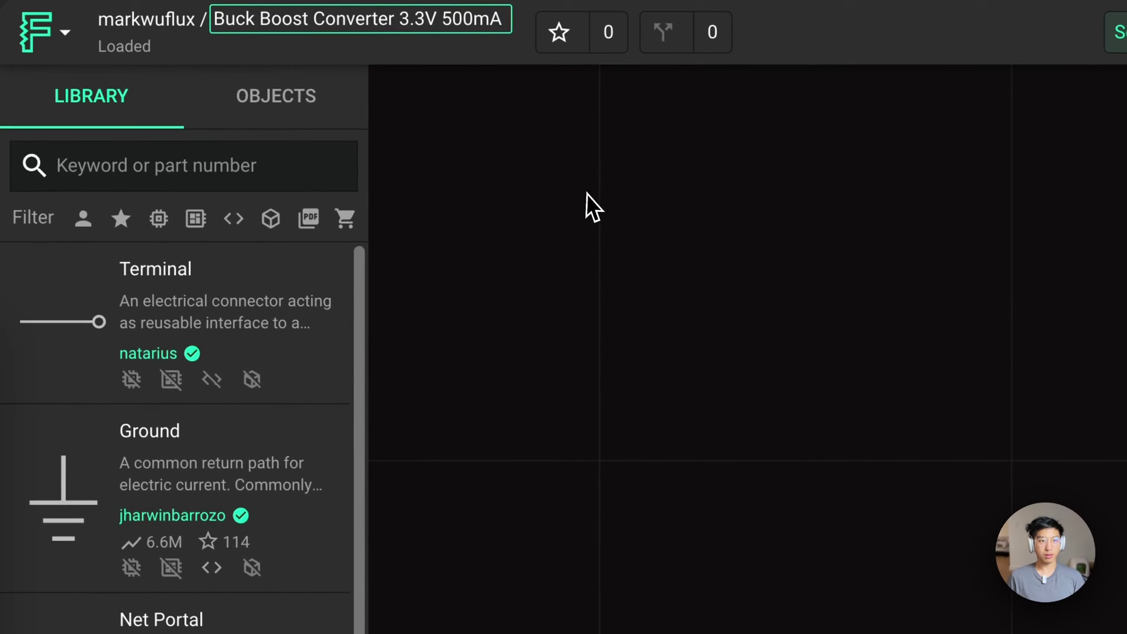
pyautogui.press('Return')
# Replace the description with the converter module text ending 'Input Voltage Range: 2.5V to 5.5V'
pyautogui.moveTo(946, 330); pyautogui.dragTo(930, 341)
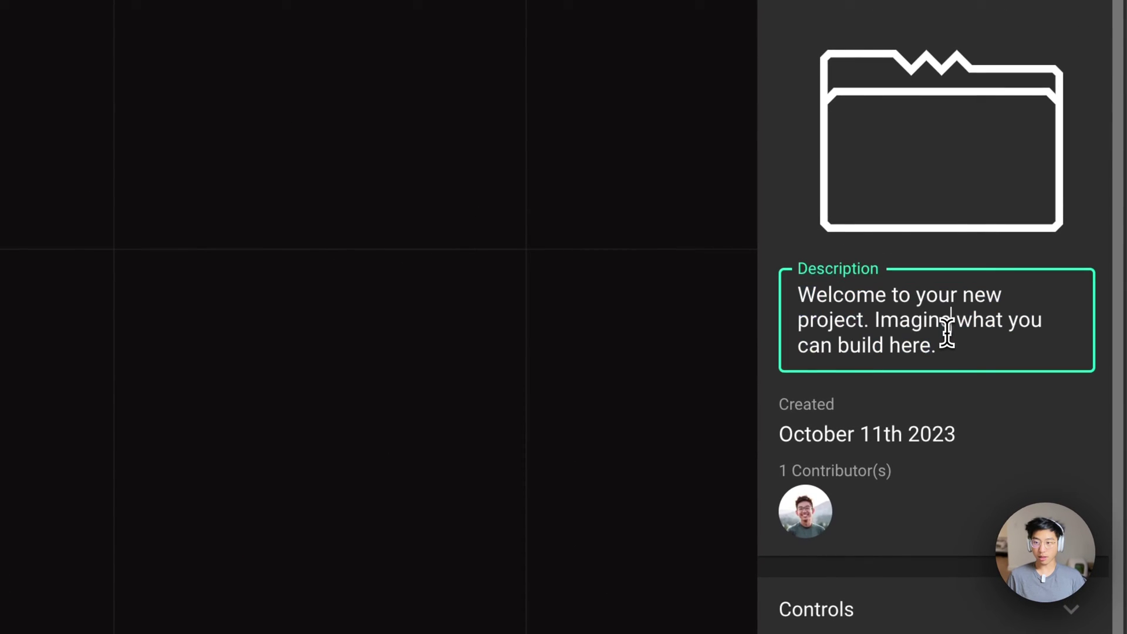
pyautogui.hotkey('ctrl', 'a')
pyautogui.hotkey('ctrl', 'v')
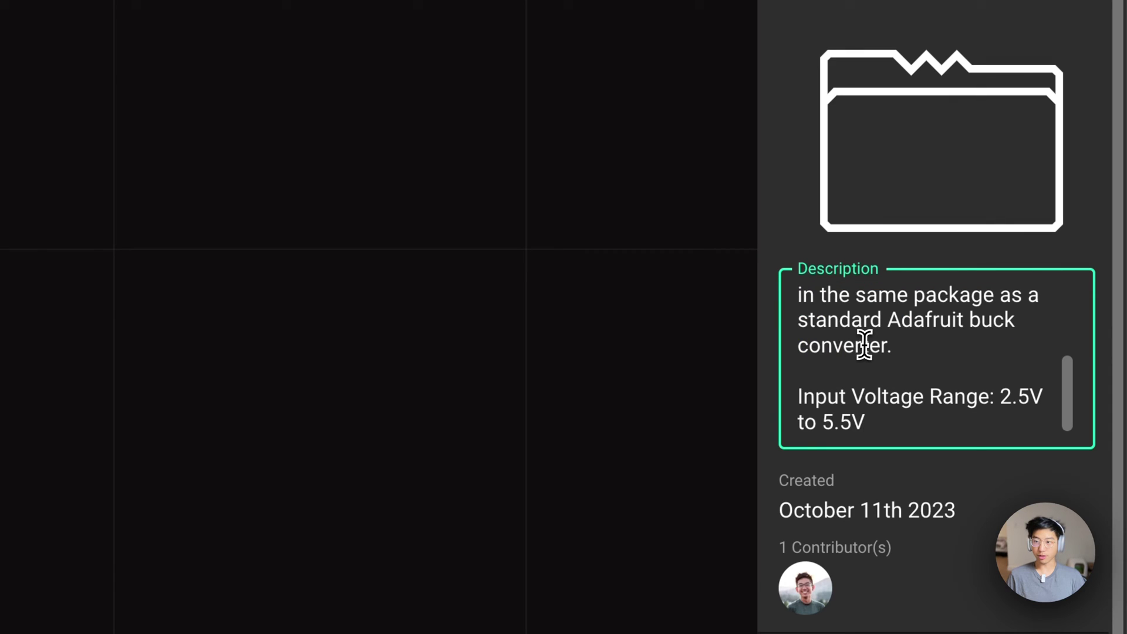
pyautogui.scroll(3, 870, 345)
pyautogui.scroll(1, 869, 344)
pyautogui.scroll(-5, 872, 331)
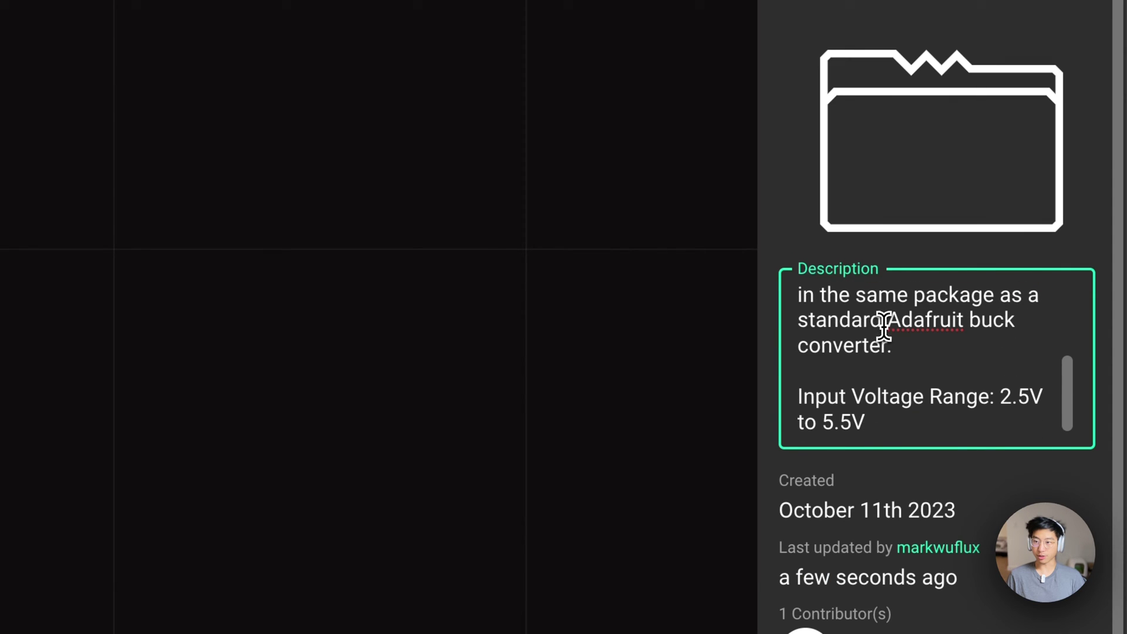
pyautogui.click(923, 356)
# Set the project's sharing permission to Anyone can view
pyautogui.click(570, 136)
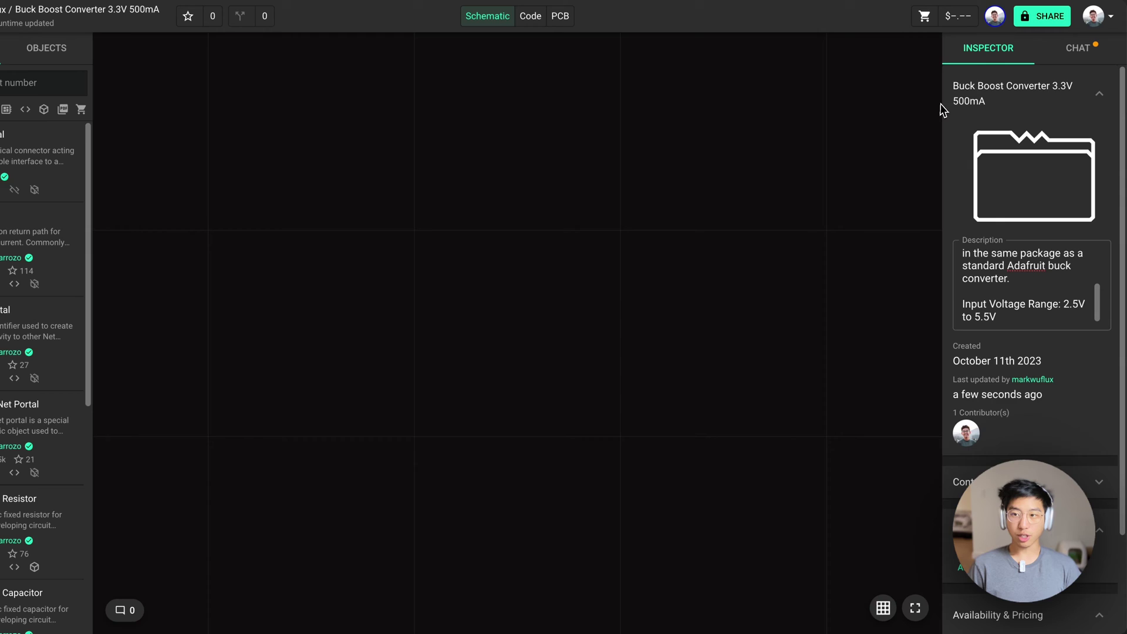
pyautogui.click(1049, 17)
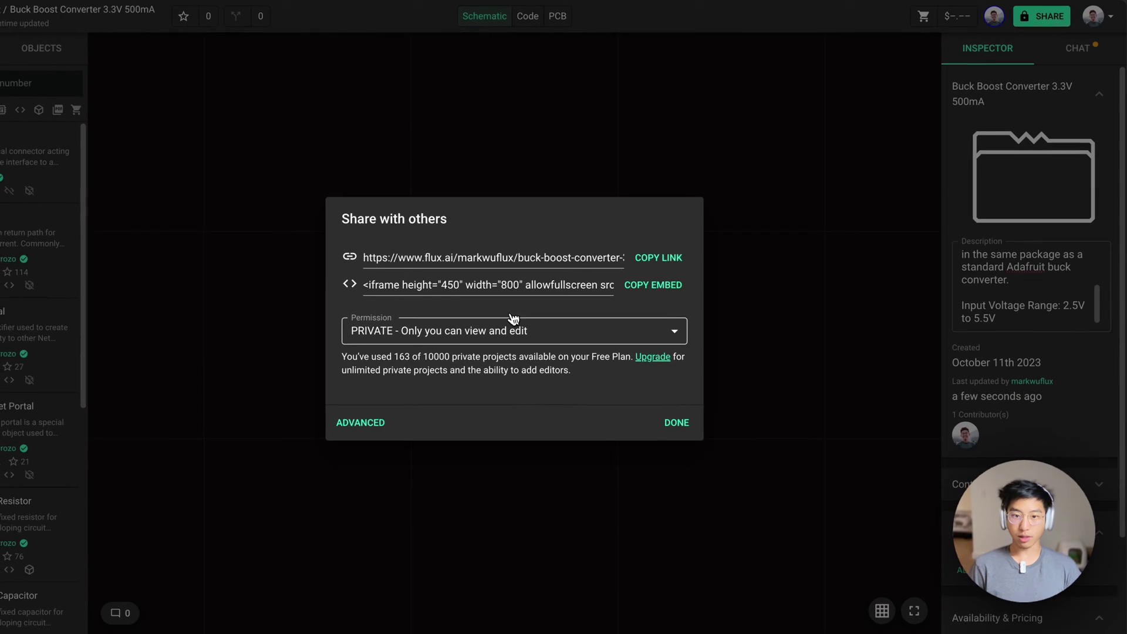
pyautogui.click(512, 320)
pyautogui.click(405, 377)
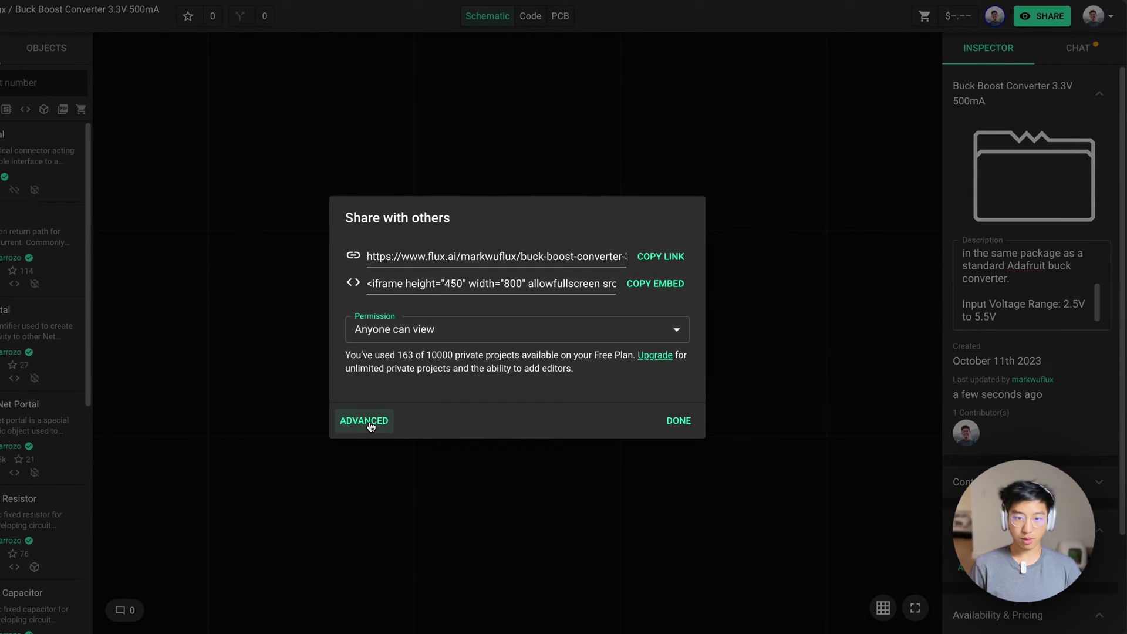
# Invite a collaborator by username with Can edit access and close the sharing settings
pyautogui.click(371, 421)
pyautogui.click(417, 275)
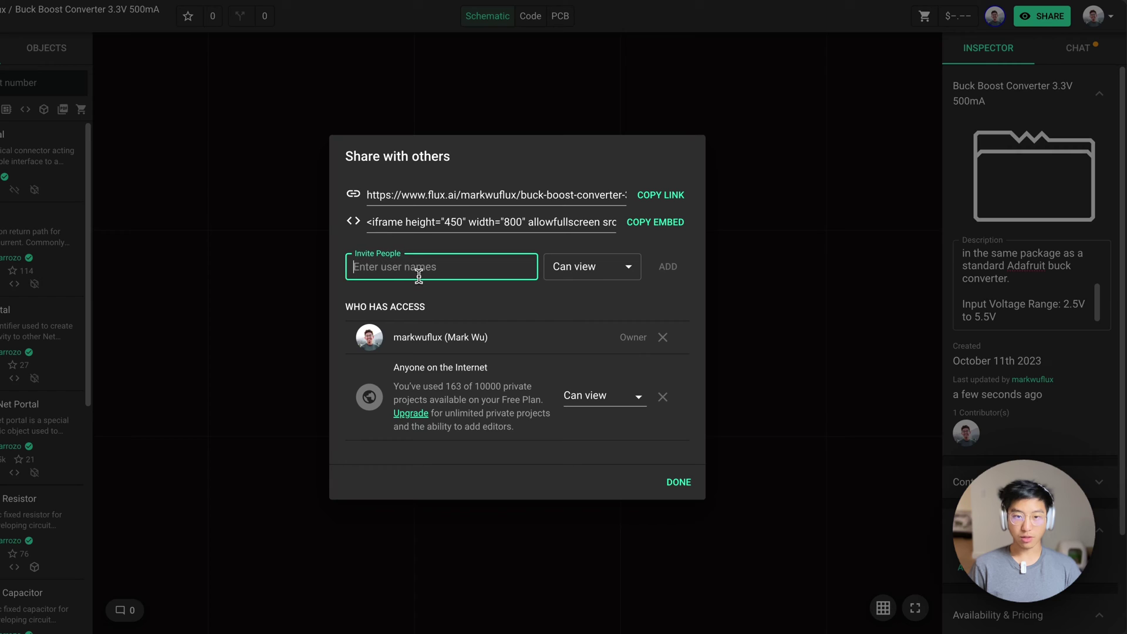
pyautogui.write('s')
pyautogui.press('BackSpace')
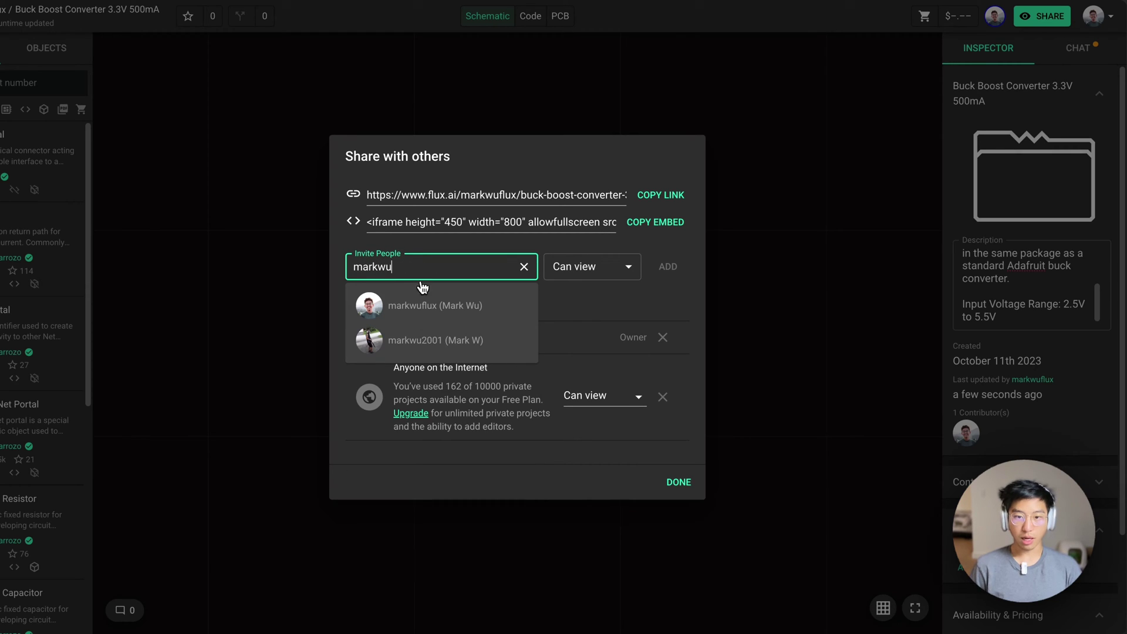
pyautogui.click(436, 340)
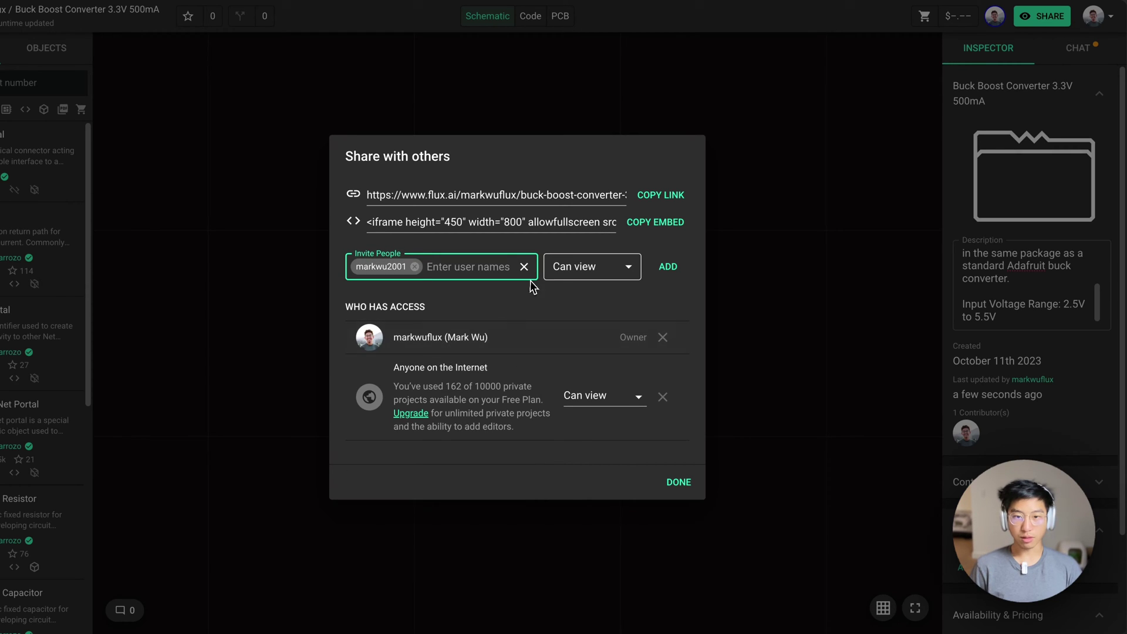
pyautogui.click(575, 272)
pyautogui.click(583, 244)
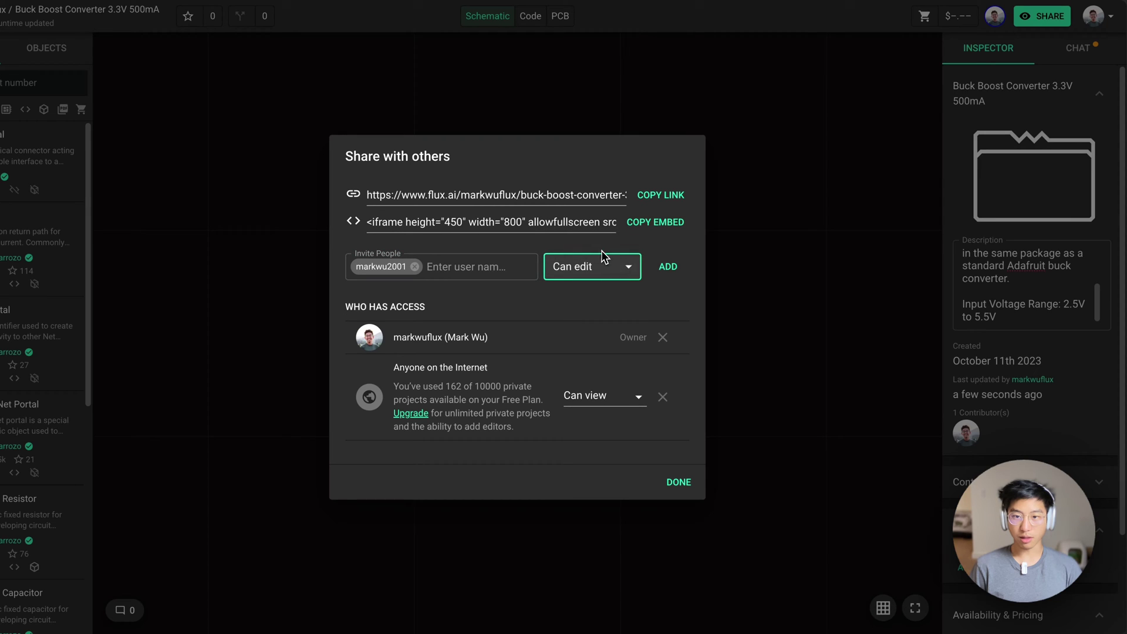
pyautogui.click(665, 268)
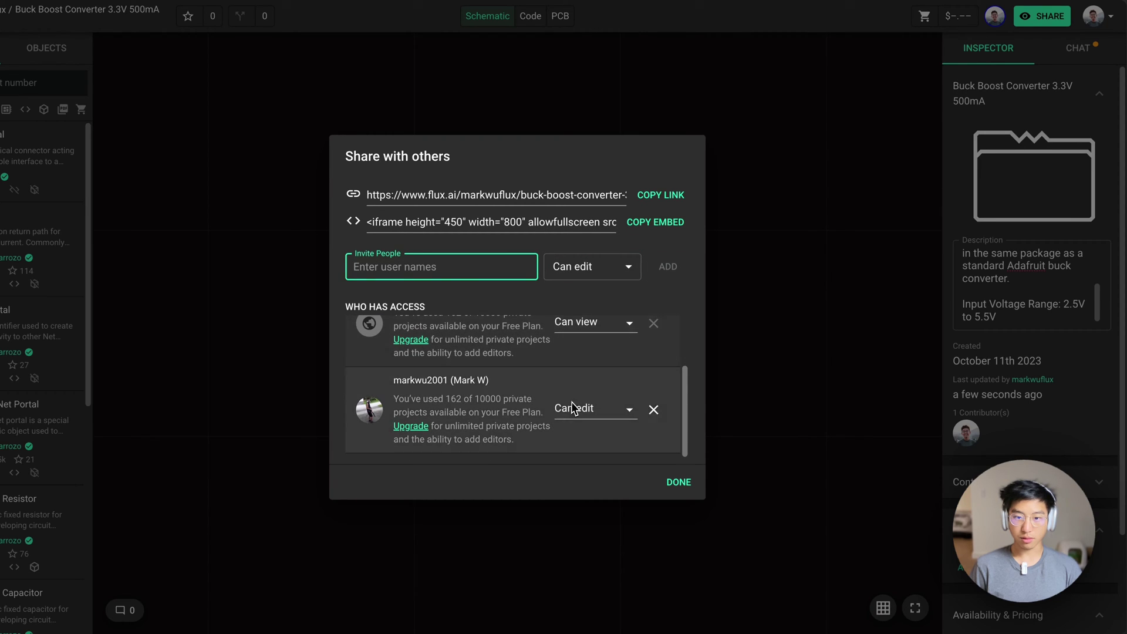
pyautogui.click(679, 483)
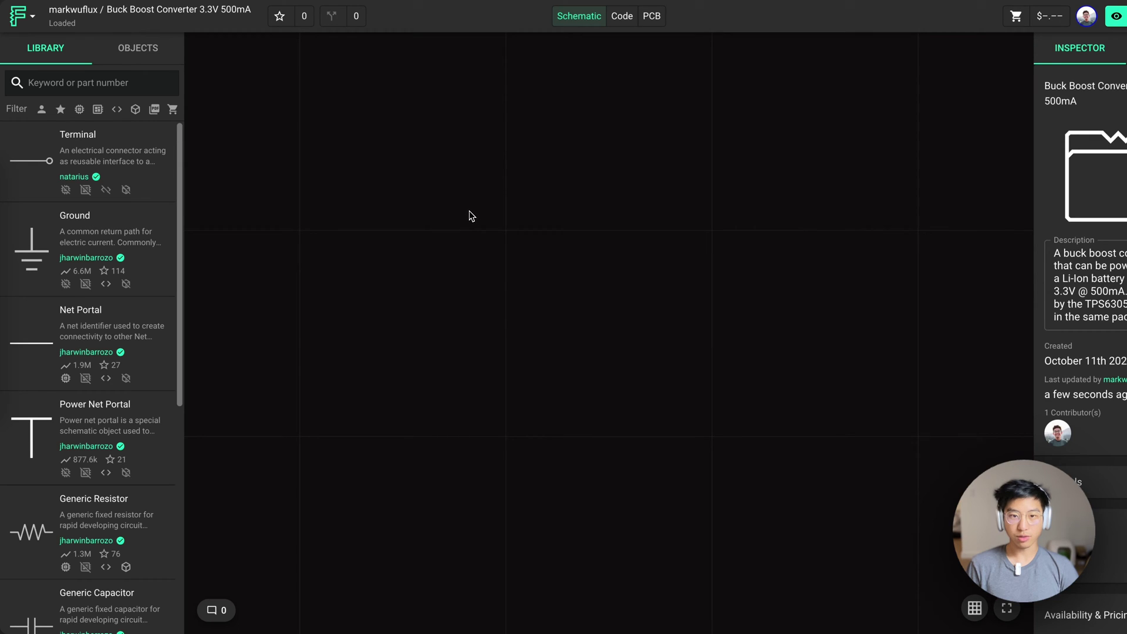
# Pin a comment on the canvas containing the reference schematic image link
pyautogui.click(459, 205)
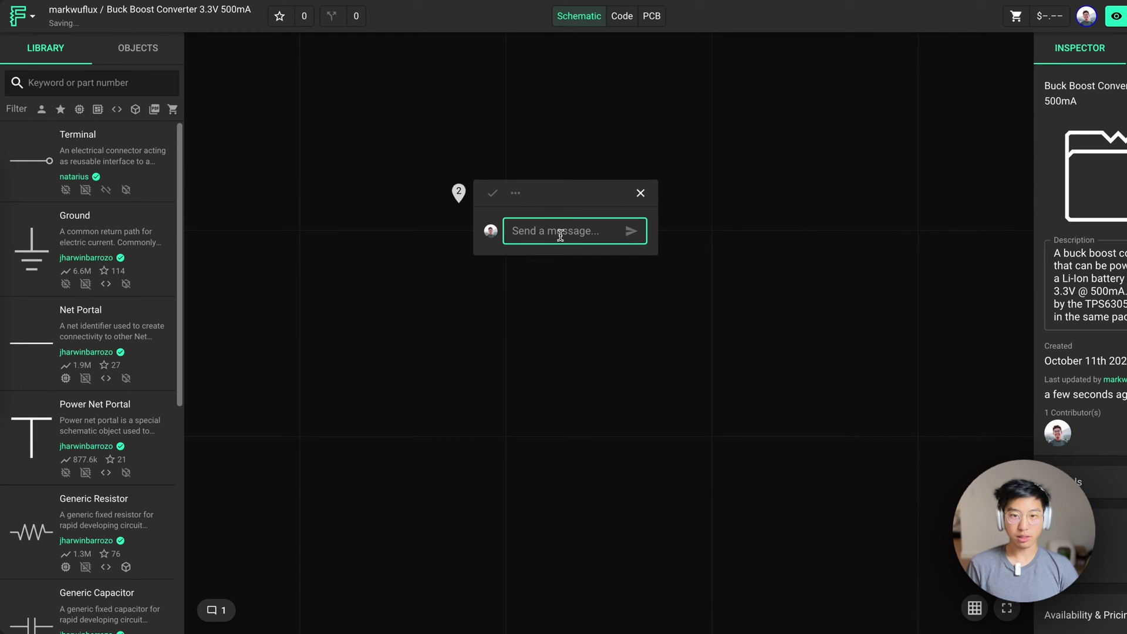
pyautogui.write('https://i.ibb.co/Y2tBvs3/Screenshot-2023-10-04-at-3-35-43-PM.png')
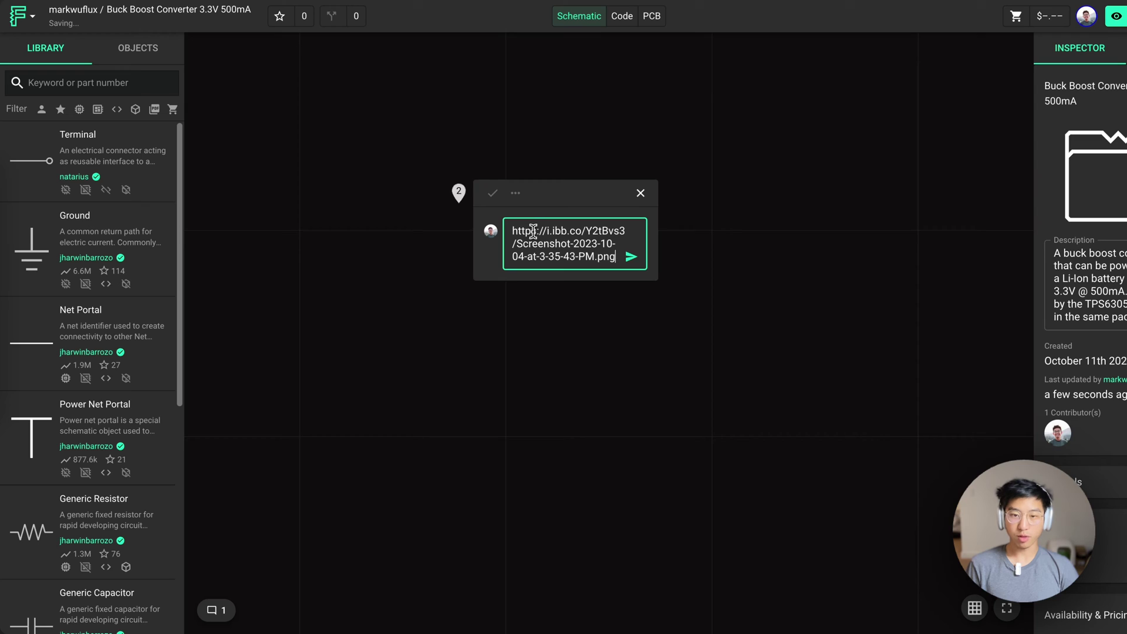
pyautogui.click(627, 257)
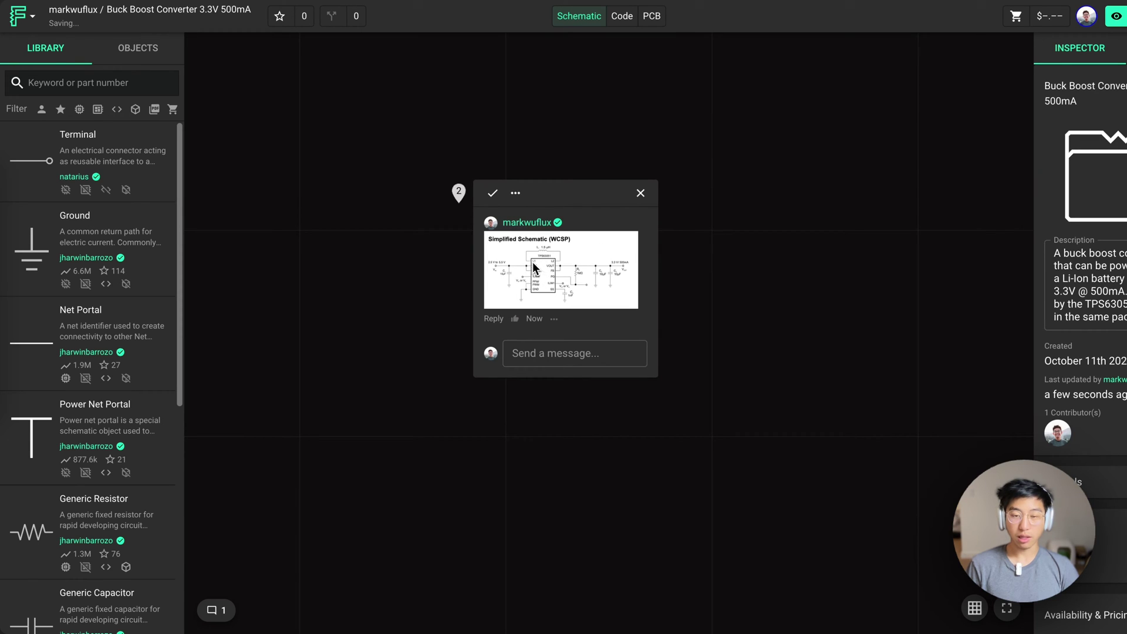
pyautogui.click(460, 197)
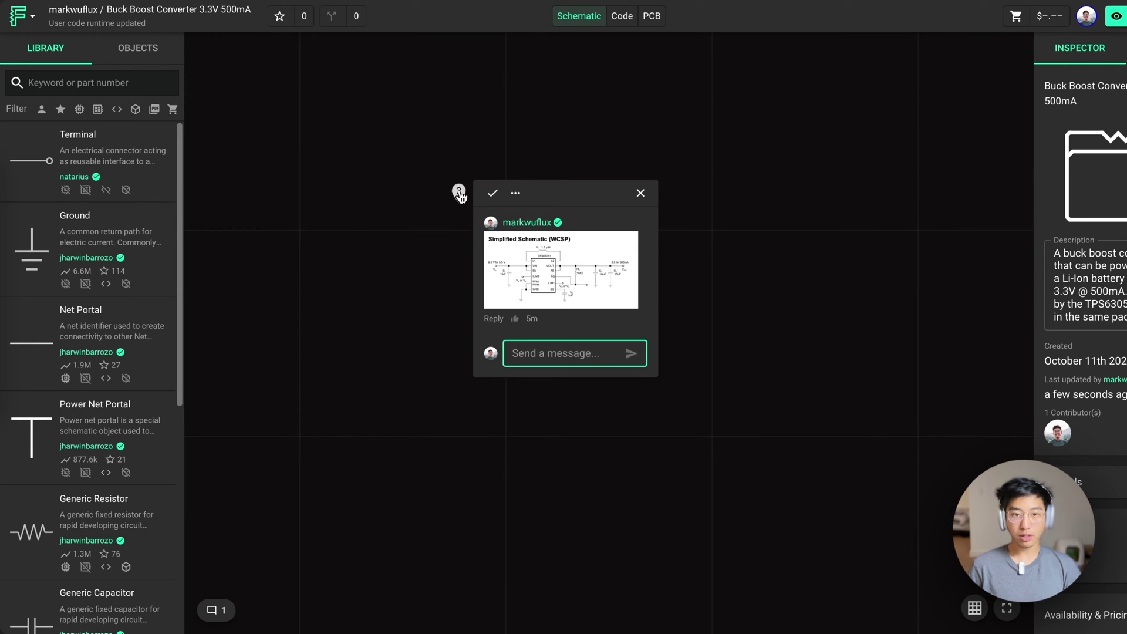
pyautogui.click(461, 195)
pyautogui.click(510, 190)
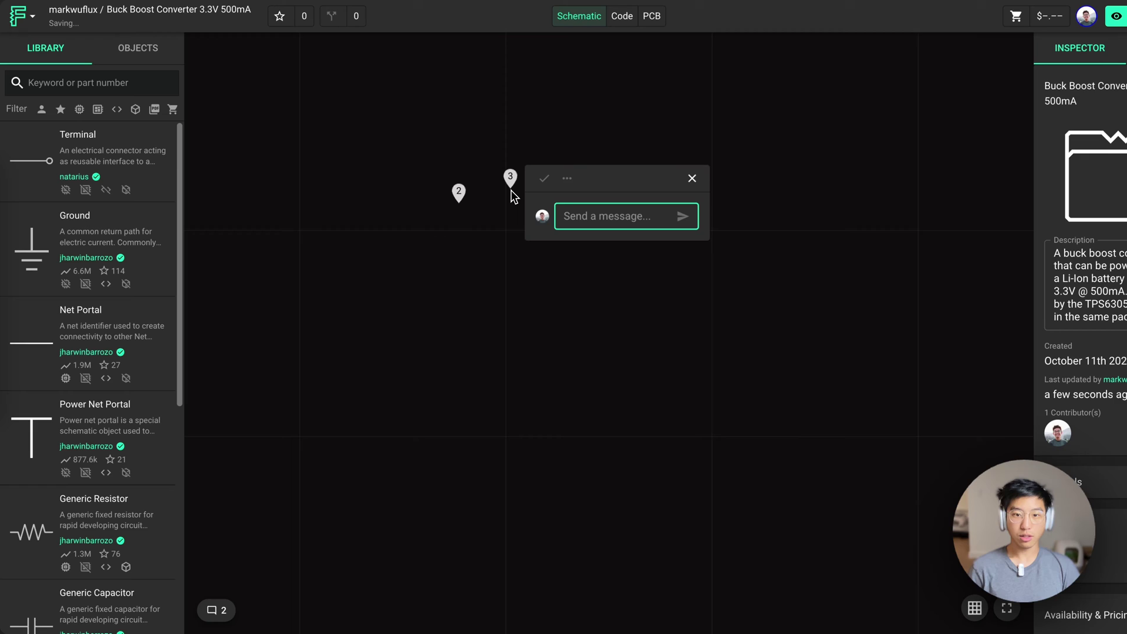
pyautogui.write('@')
pyautogui.press('Return')
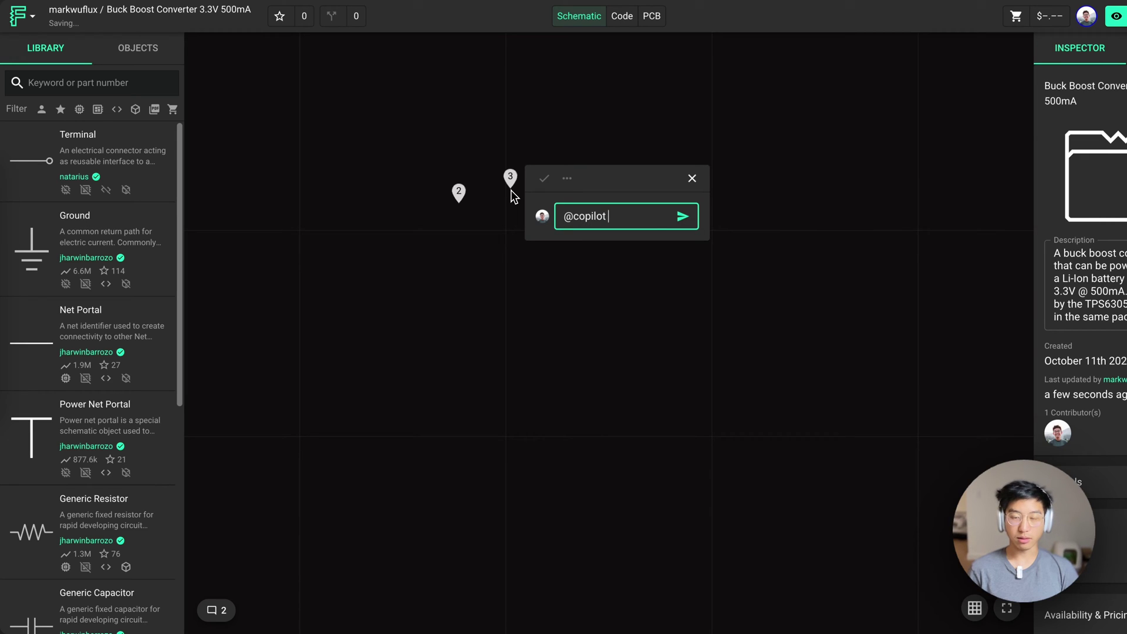
pyautogui.write('give me a rough idea on how to accomplish this project')
pyautogui.press('Return')
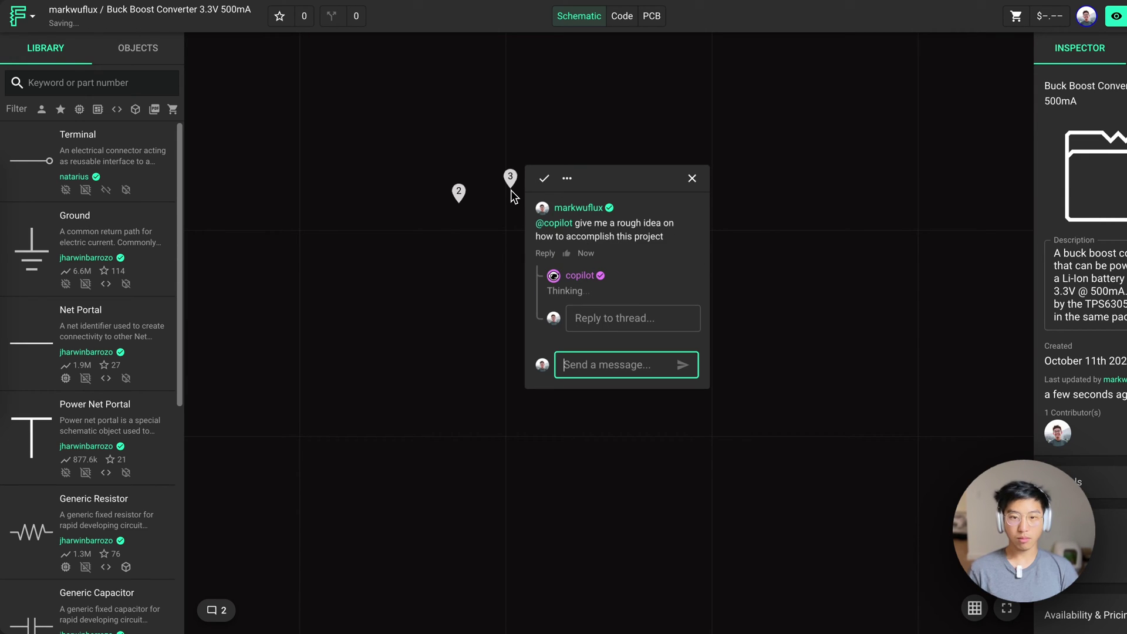
pyautogui.click(468, 571)
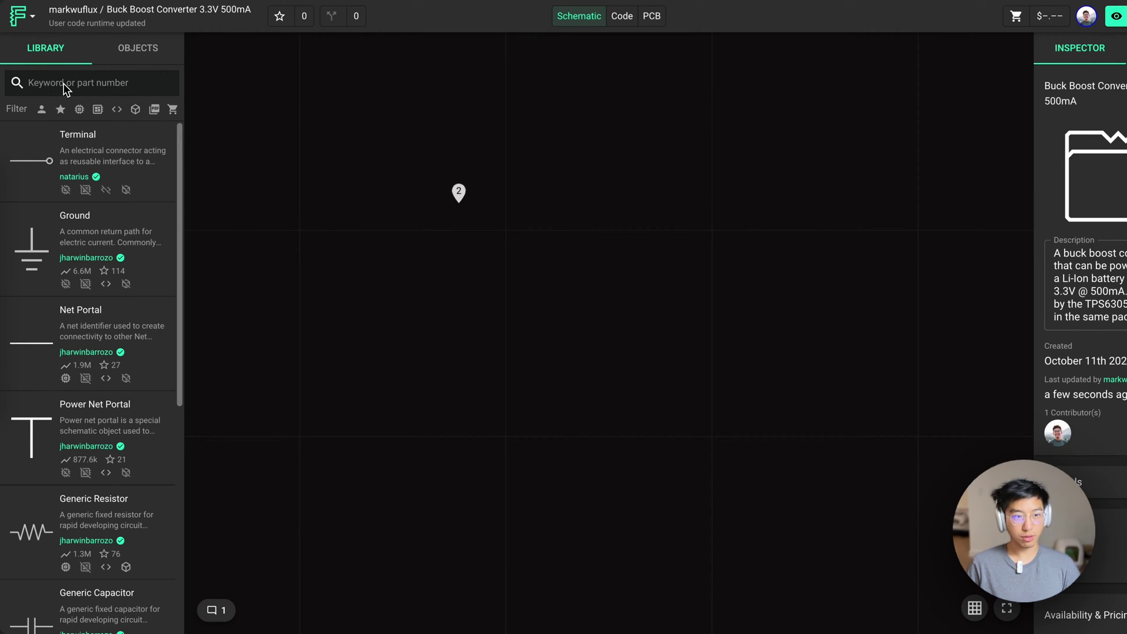
# Place the TPS63051YFFR chip as U1 from the library and drag comment 2 above it
pyautogui.write('TPS63051YFFR')
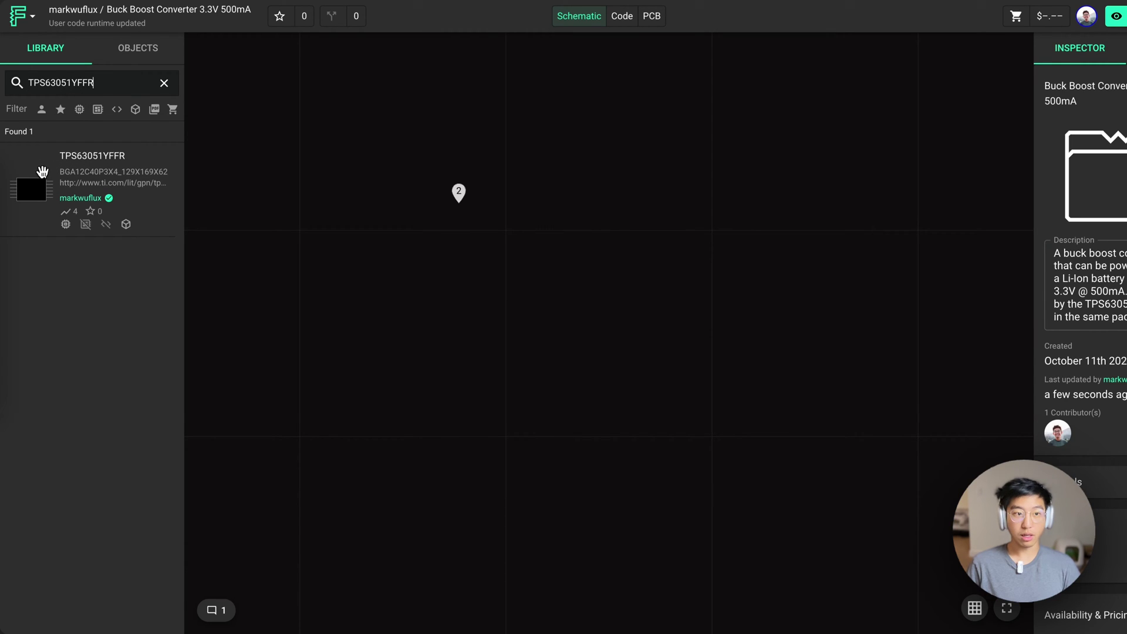
pyautogui.moveTo(33, 189); pyautogui.dragTo(572, 339)
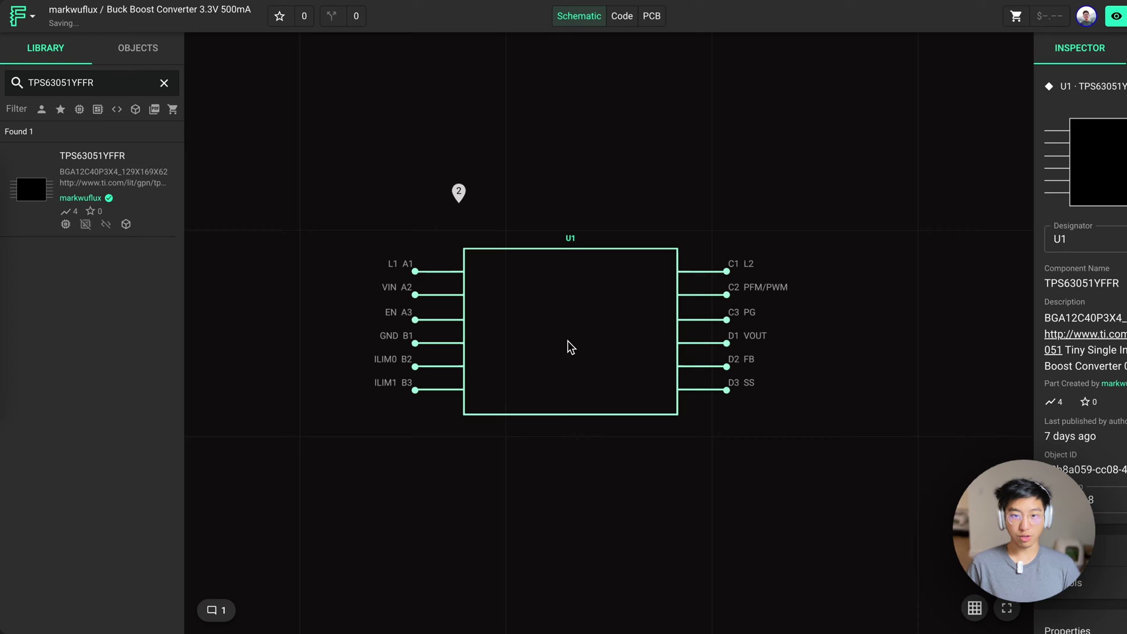
pyautogui.click(546, 468)
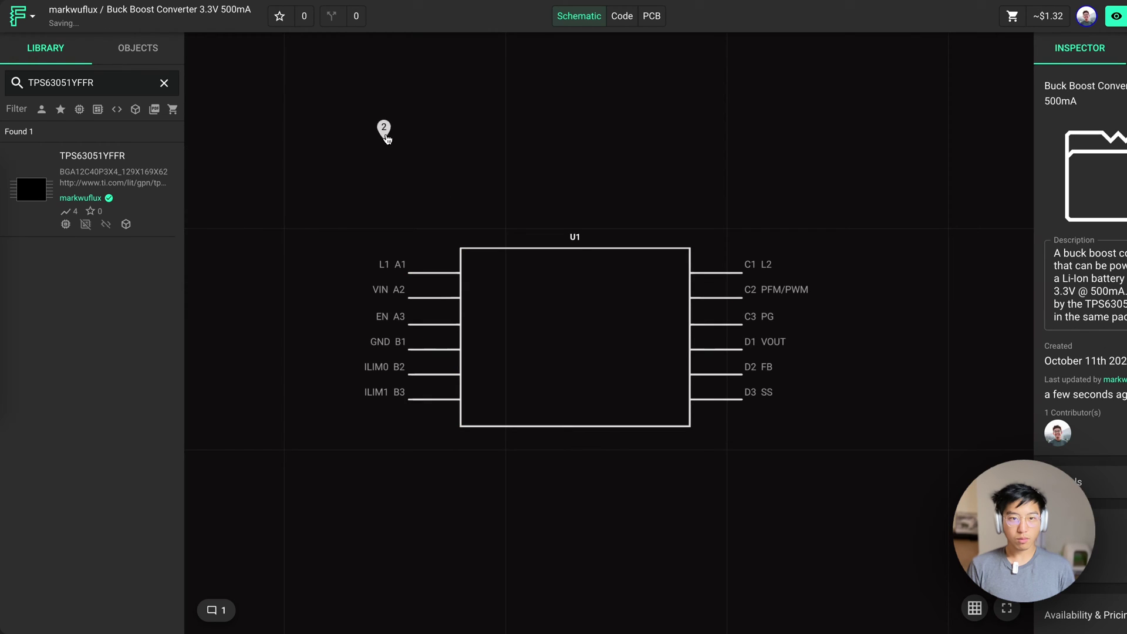
pyautogui.click(384, 131)
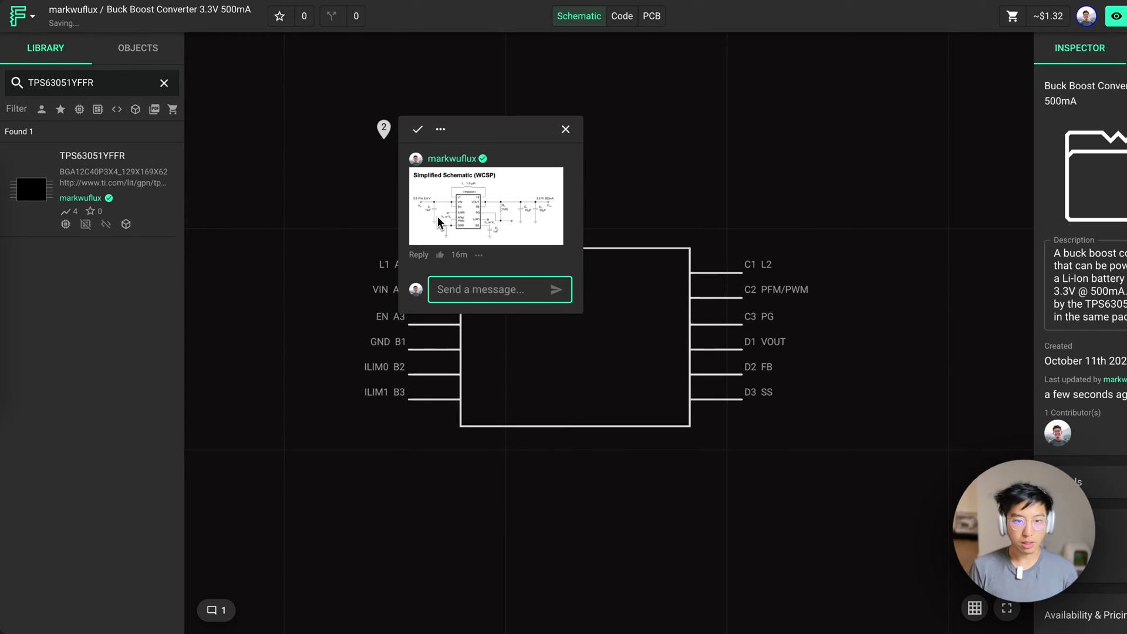
pyautogui.moveTo(392, 137); pyautogui.dragTo(385, 98)
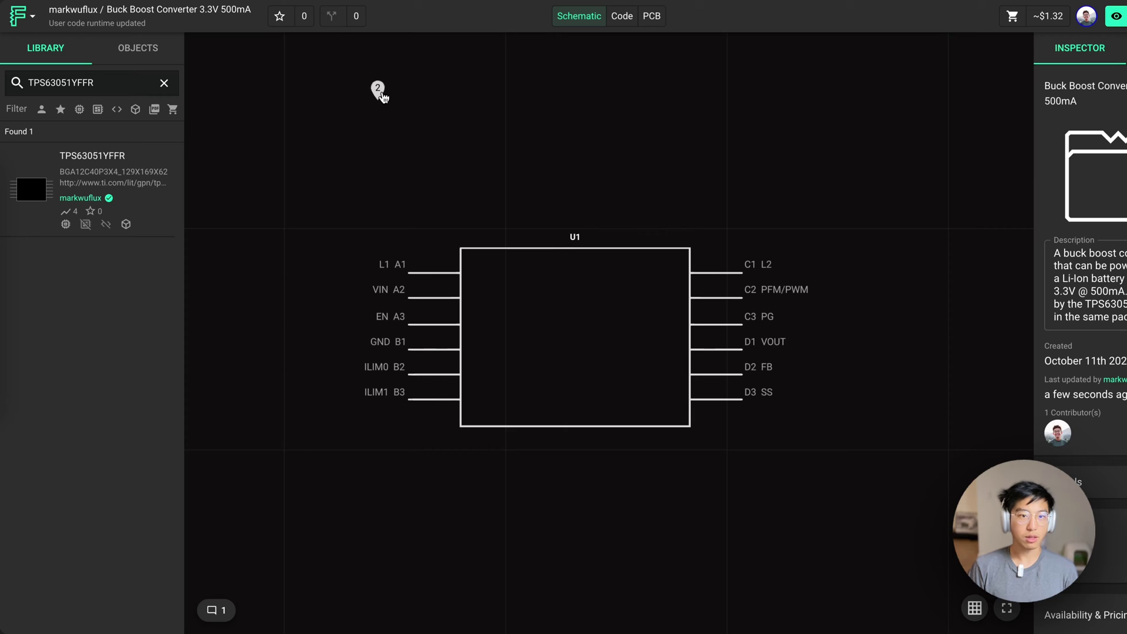
# Add a capacitor C1 with the SMD_0603 package and 10u capacitance
pyautogui.click(164, 83)
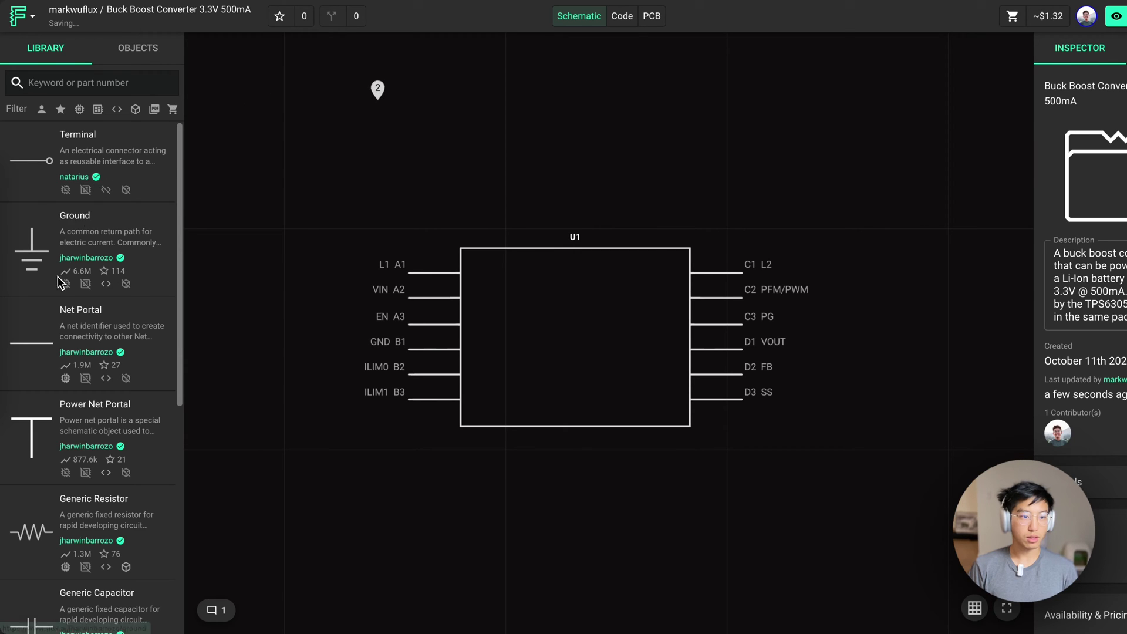
pyautogui.scroll(-5, 115, 397)
pyautogui.moveTo(115, 397); pyautogui.dragTo(313, 304)
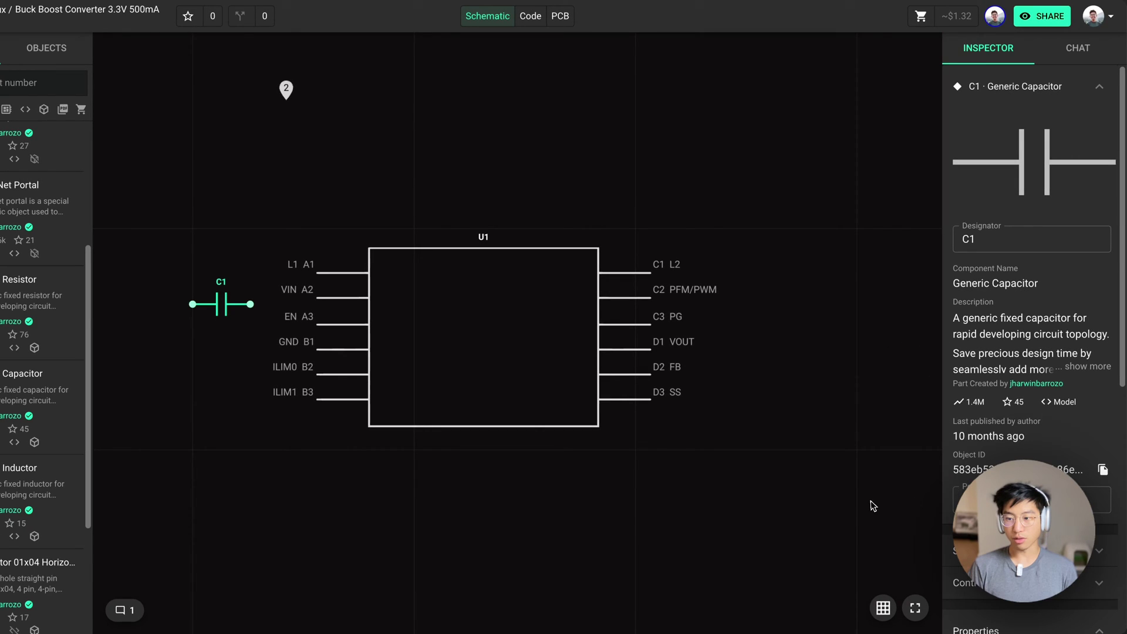
pyautogui.scroll(-6, 1021, 418)
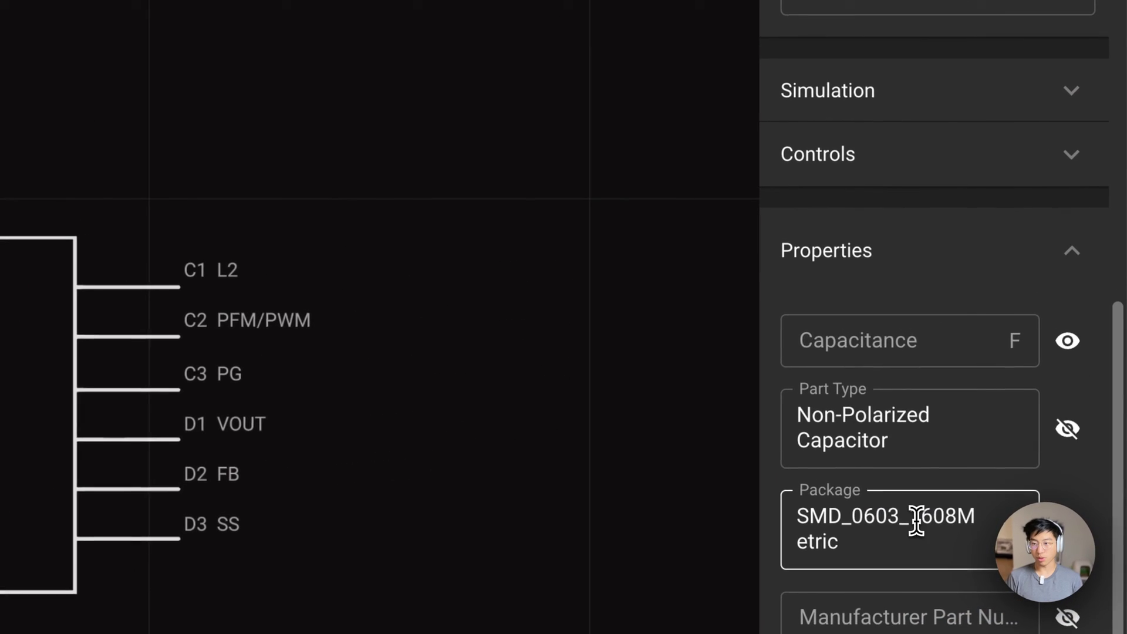
pyautogui.click(985, 393)
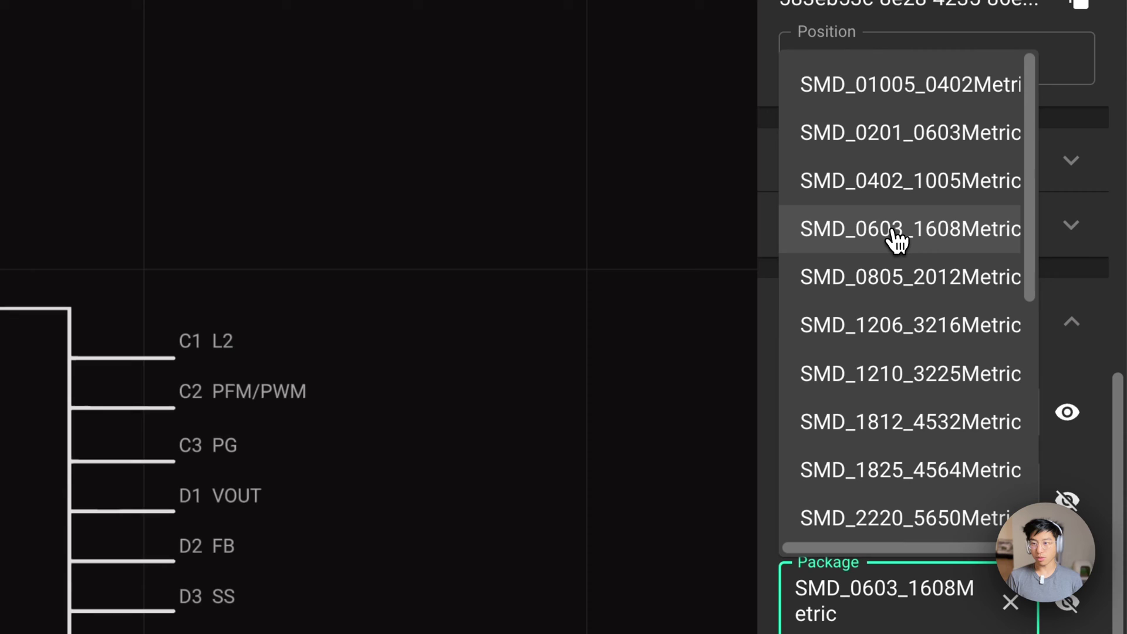
pyautogui.click(880, 161)
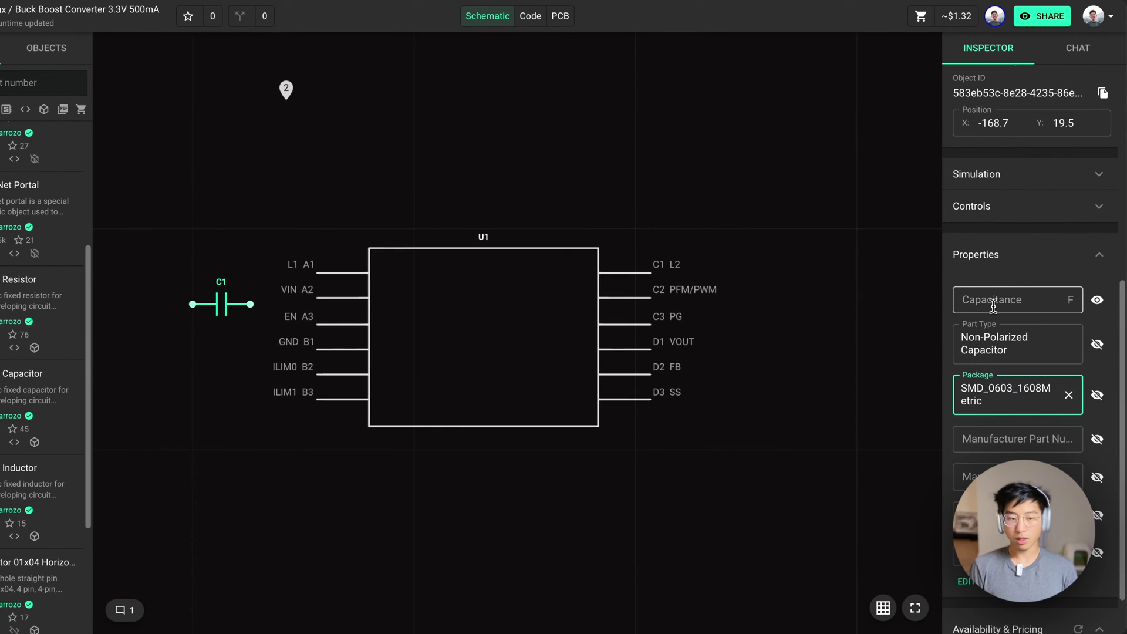
pyautogui.click(922, 428)
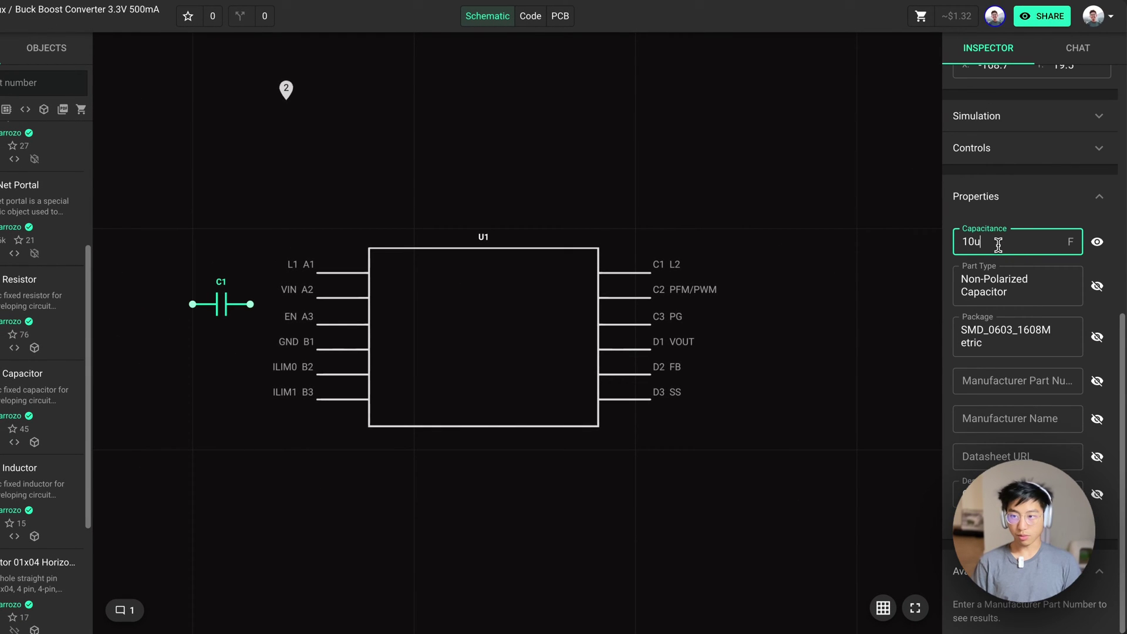
pyautogui.write('10u')
pyautogui.click(1004, 381)
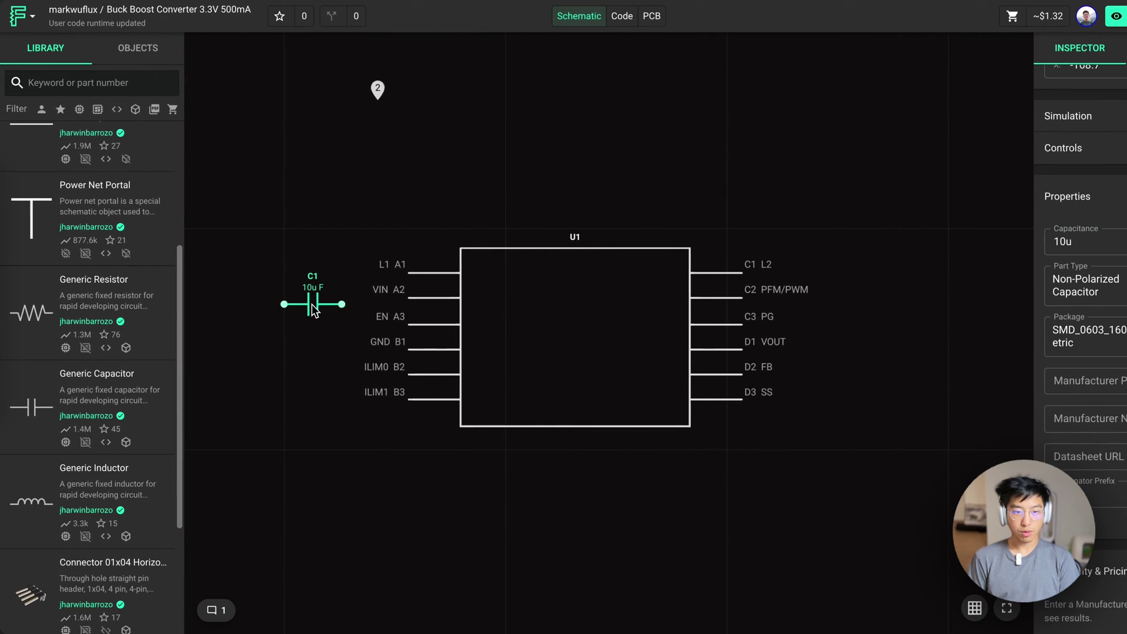
# Rotate C1 vertical beside U1 and wire its top pin to VIN A2
pyautogui.press('r')
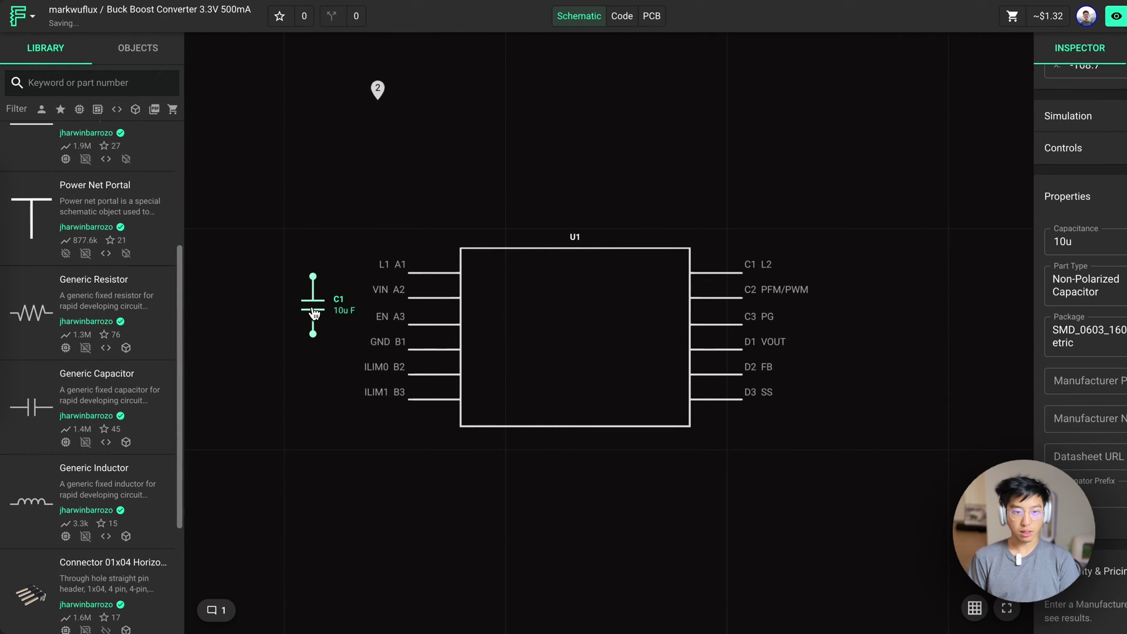
pyautogui.moveTo(314, 314); pyautogui.dragTo(270, 336)
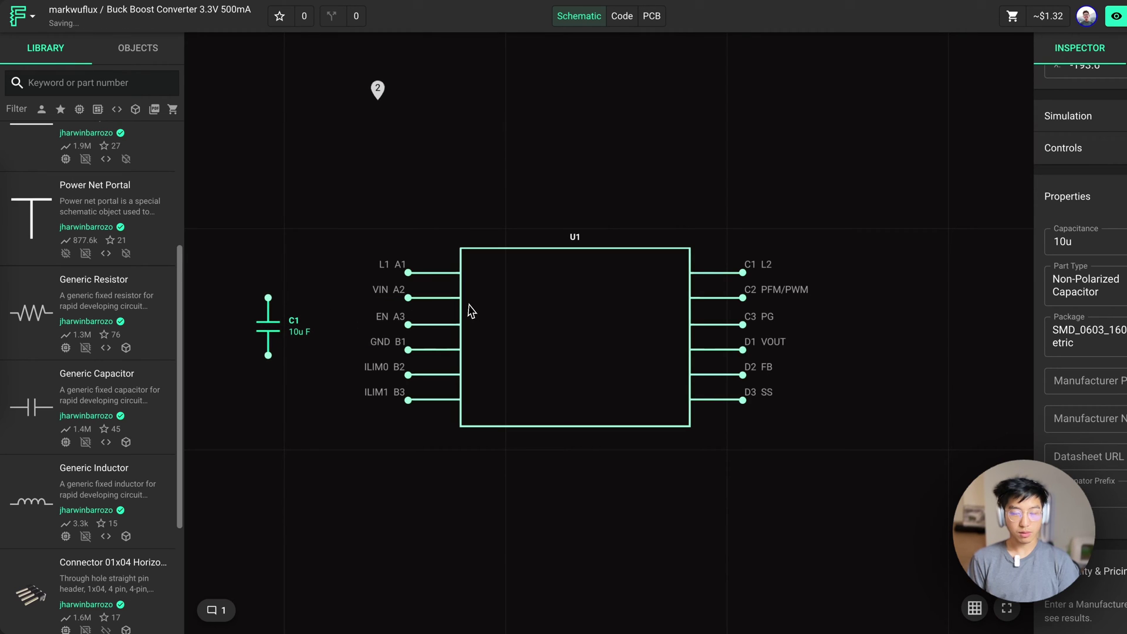
pyautogui.hscroll(-3, 340, 300)
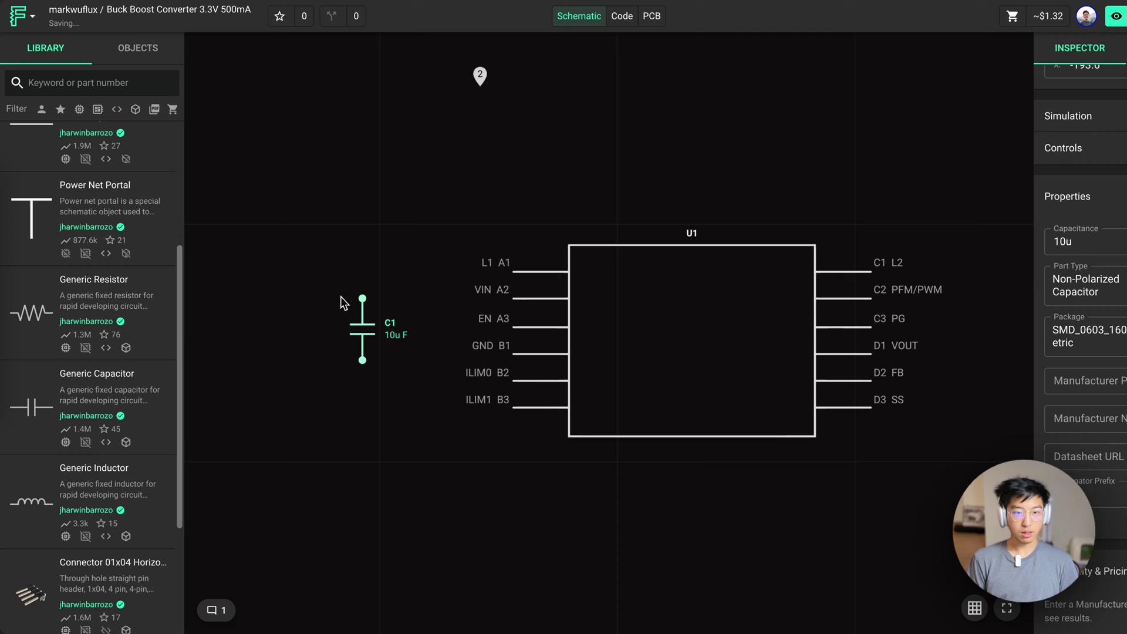
pyautogui.moveTo(363, 306); pyautogui.dragTo(514, 298)
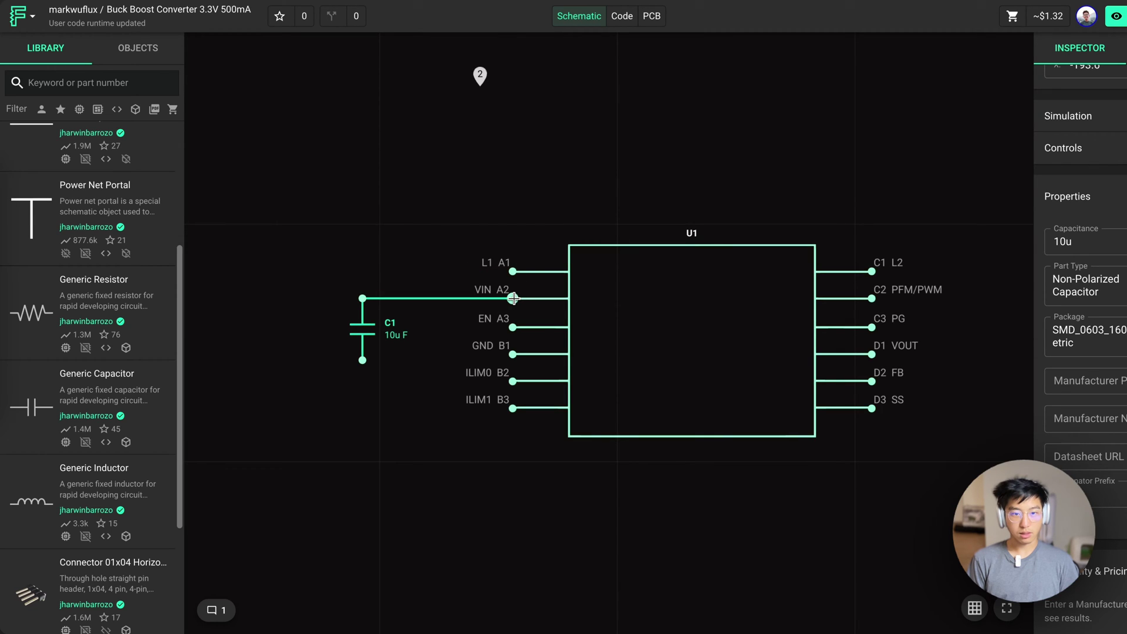
pyautogui.click(513, 298)
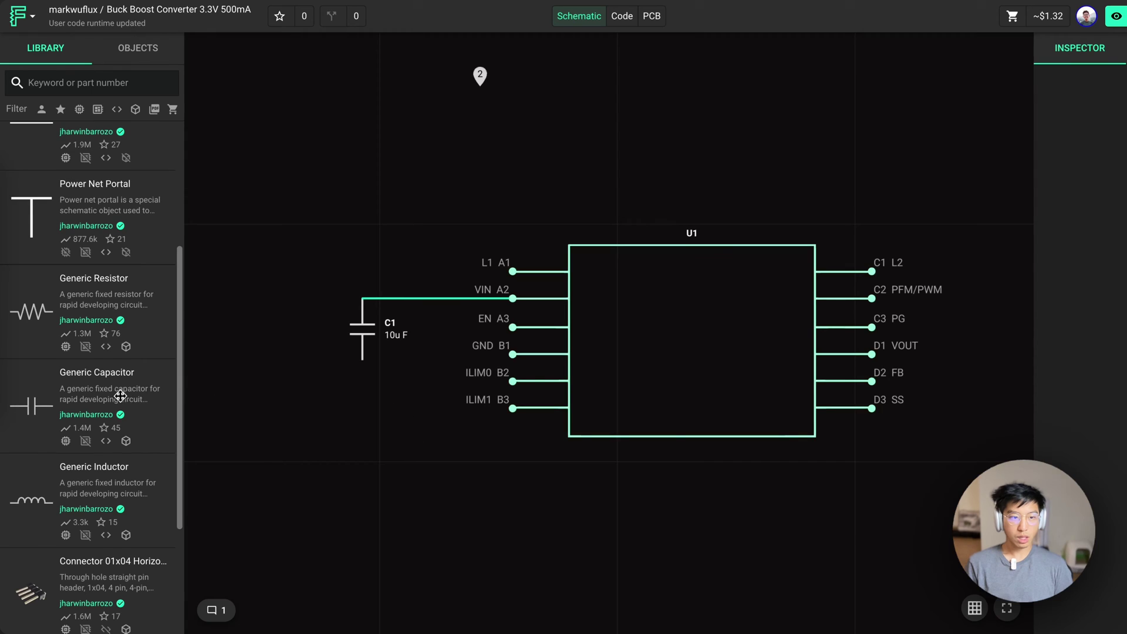
# Place a ground symbol below C1 and a power net portal named VIN
pyautogui.scroll(3, 92, 340)
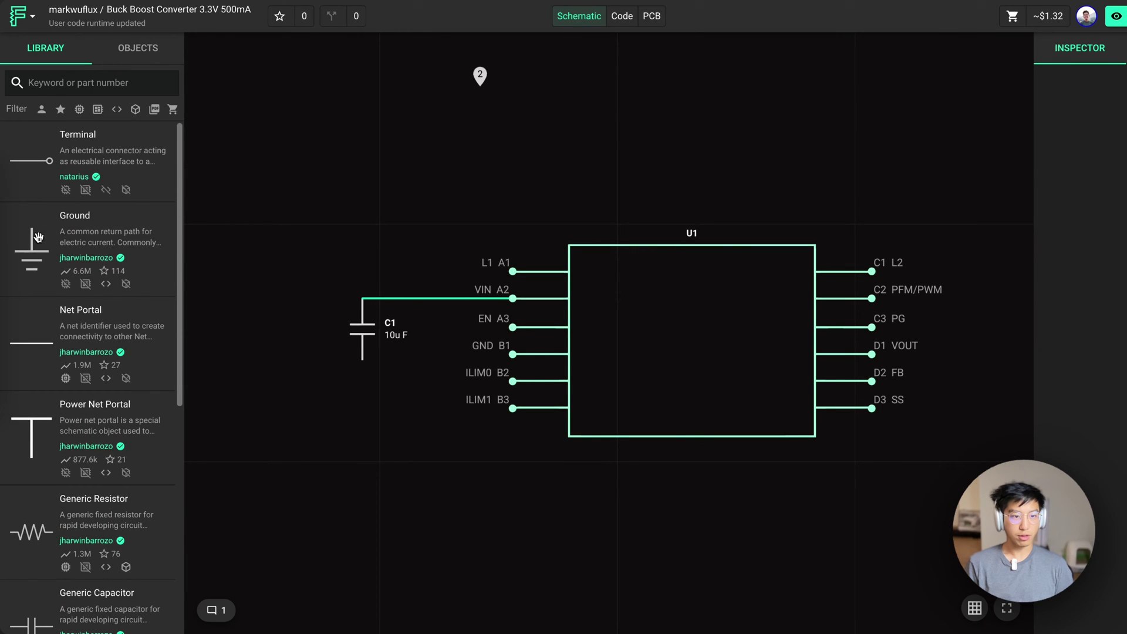
pyautogui.moveTo(38, 236); pyautogui.dragTo(361, 412)
pyautogui.moveTo(33, 440); pyautogui.dragTo(282, 222)
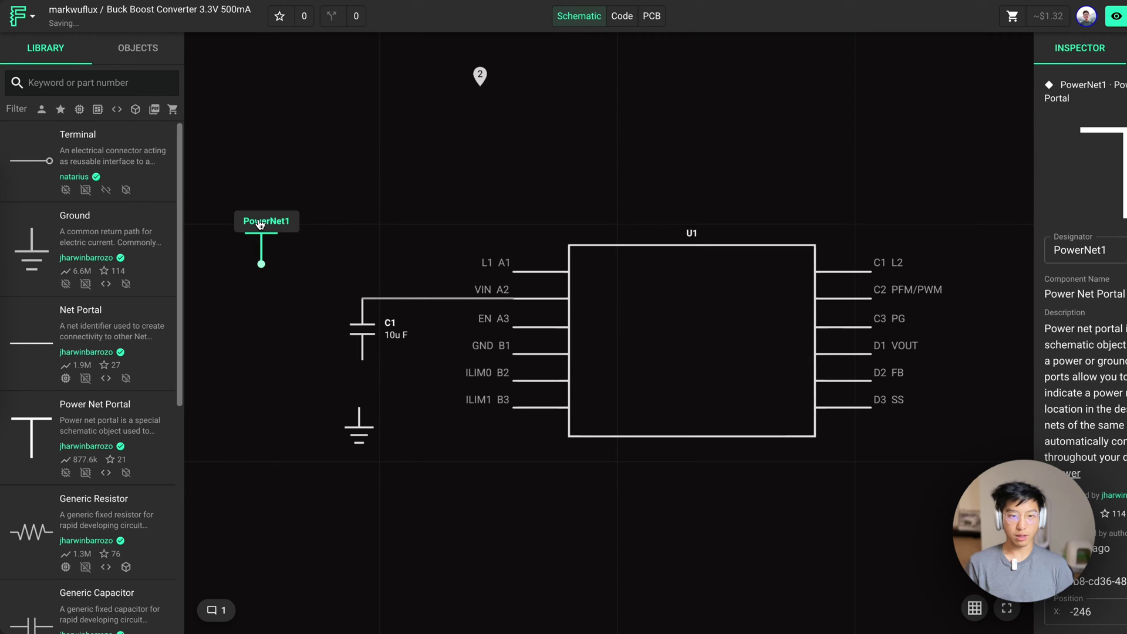
pyautogui.doubleClick(1092, 253)
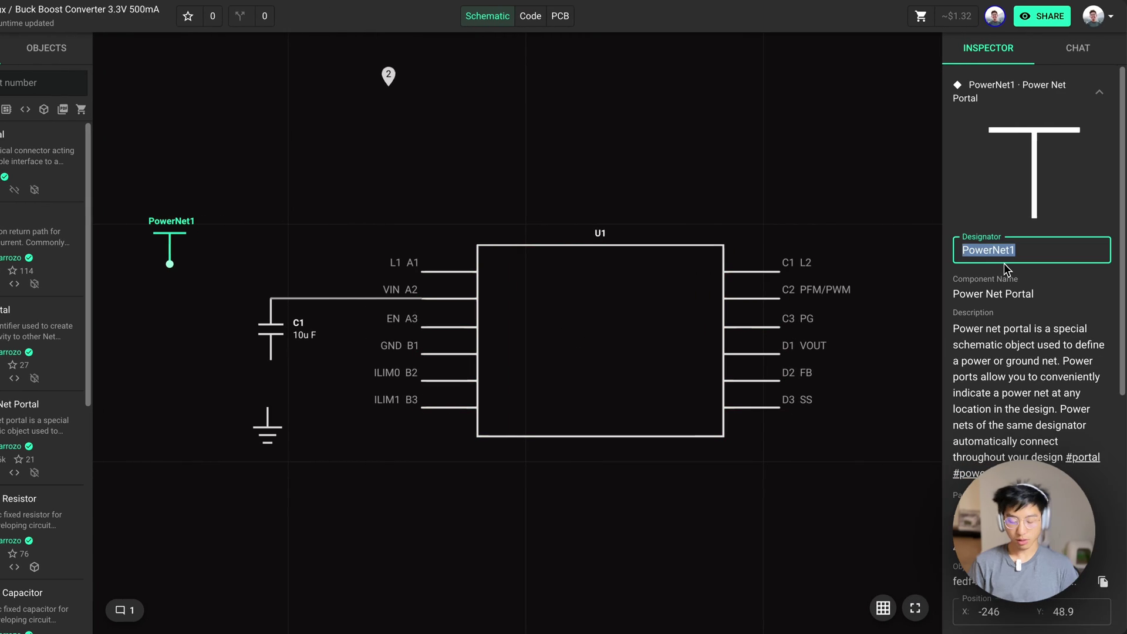
pyautogui.press('BackSpace')
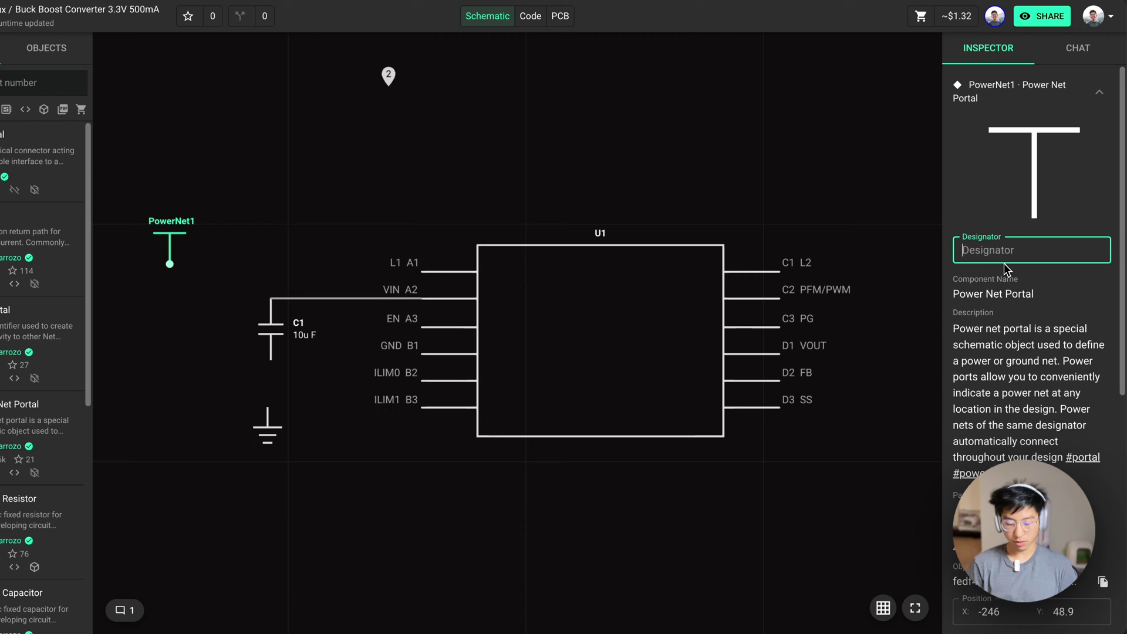
pyautogui.write('VIN')
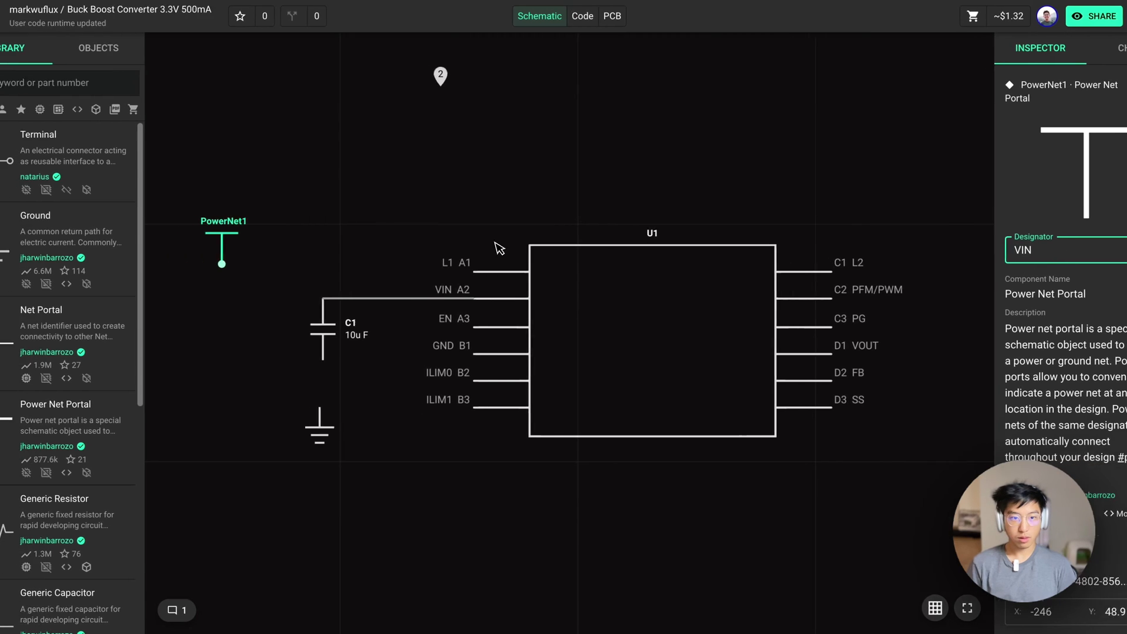
pyautogui.click(499, 248)
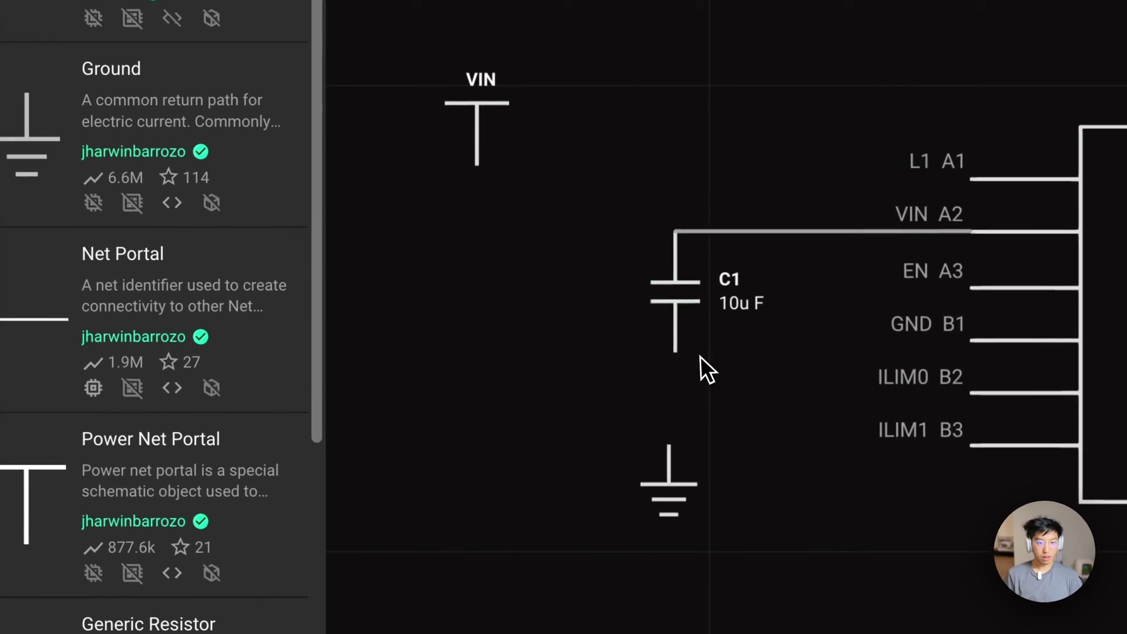
# Wire the ground to C1's bottom pin and the VIN portal to C1's top junction
pyautogui.moveTo(725, 478); pyautogui.dragTo(706, 516)
pyautogui.moveTo(697, 475); pyautogui.dragTo(688, 353)
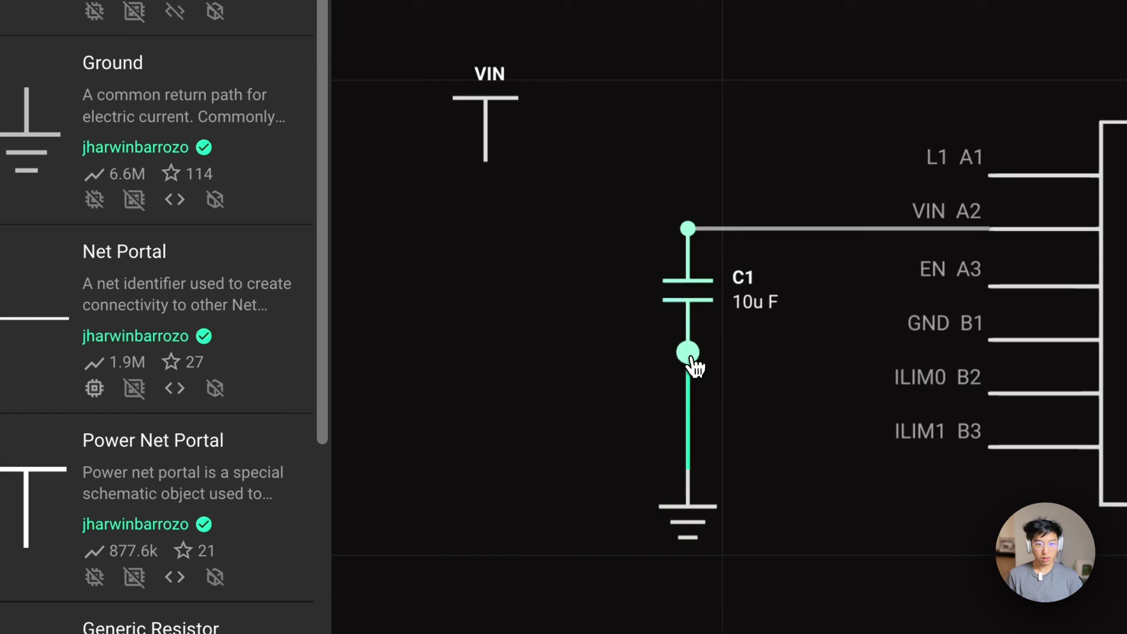
pyautogui.moveTo(492, 164)
pyautogui.mouseDown()
pyautogui.moveTo(536, 206)
pyautogui.moveTo(578, 196)
pyautogui.moveTo(555, 218)
pyautogui.moveTo(619, 232)
pyautogui.mouseUp()
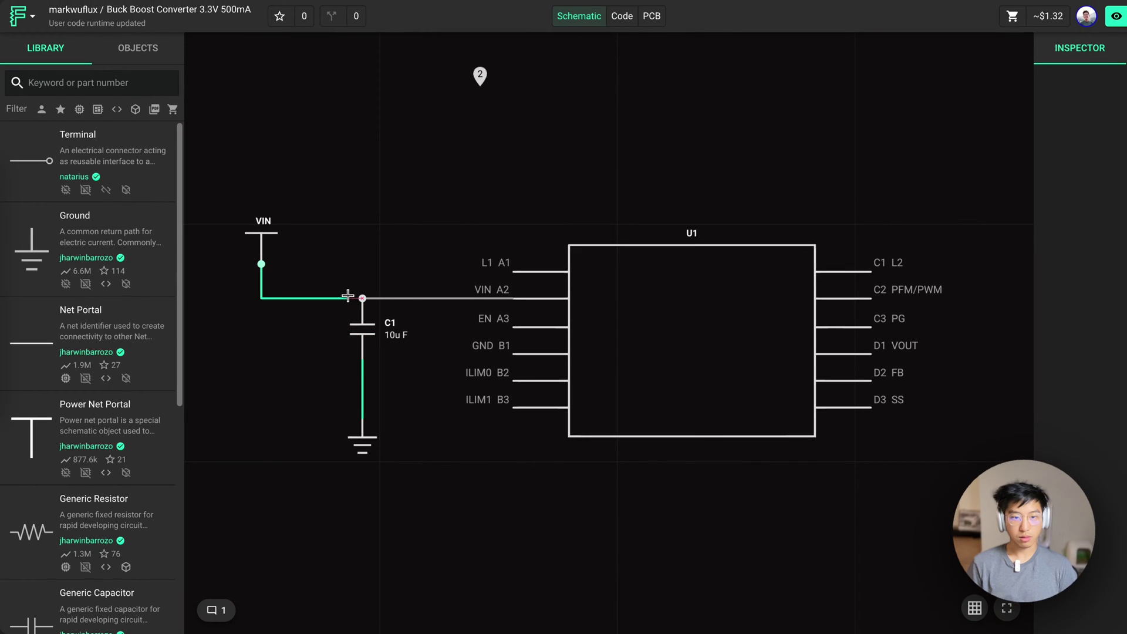
pyautogui.moveTo(347, 296); pyautogui.dragTo(362, 298)
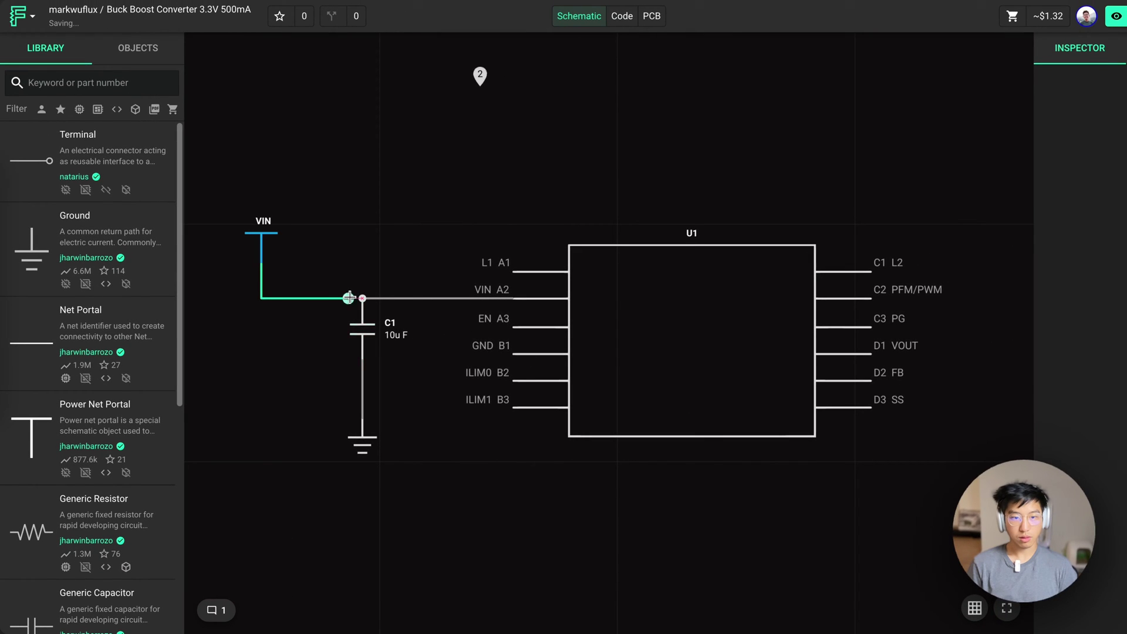
# Glance at the reference schematic comment, then switch to the PCB layout view
pyautogui.click(224, 345)
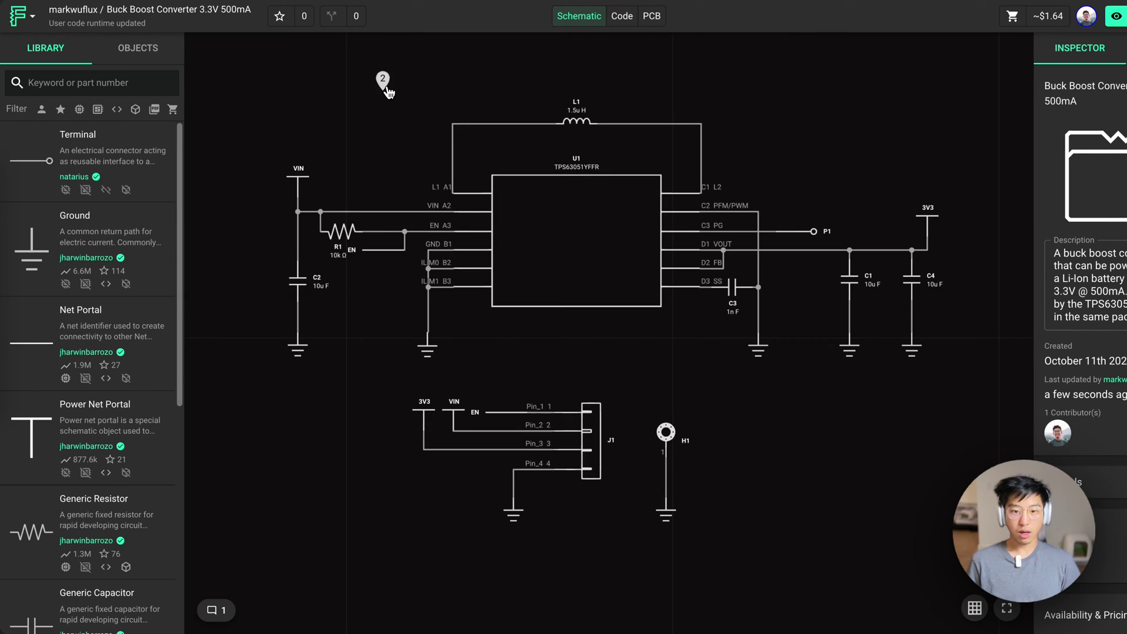
pyautogui.click(385, 87)
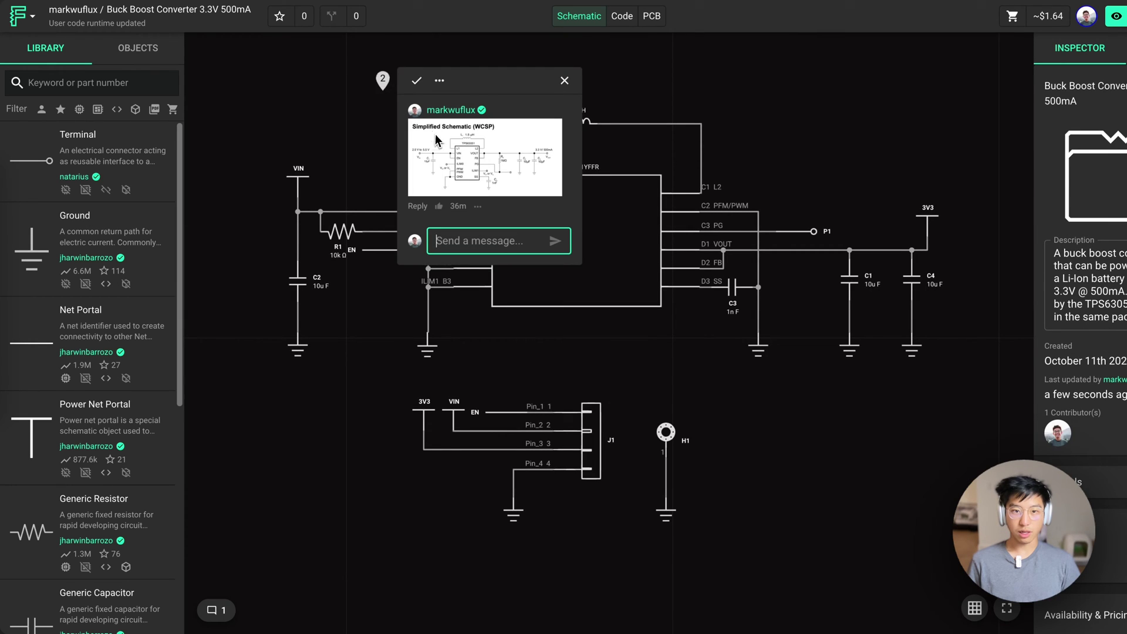
pyautogui.click(384, 85)
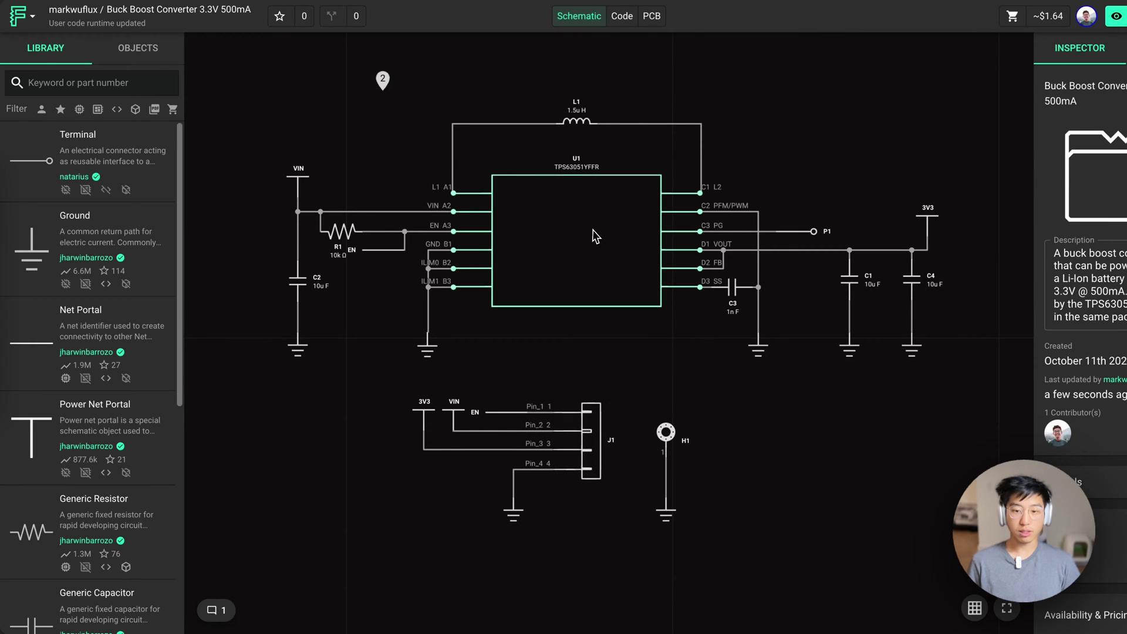
pyautogui.click(651, 16)
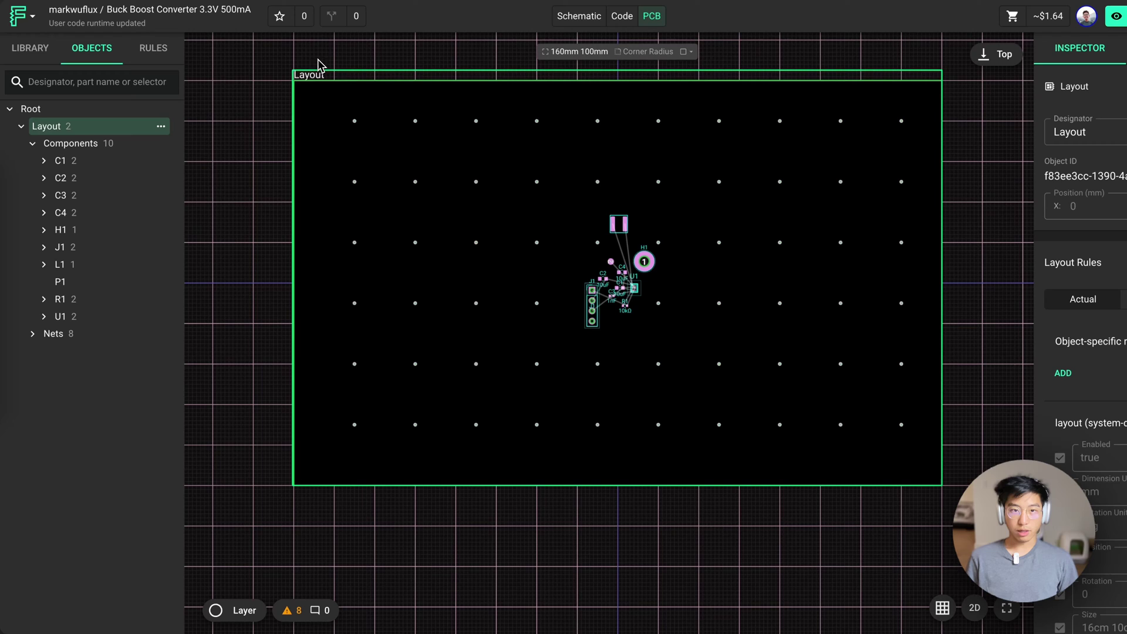
# Resize the board outline to 0.4in × 0.6in and enter corner radius '0.1in 0.1in 0 0'
pyautogui.click(545, 74)
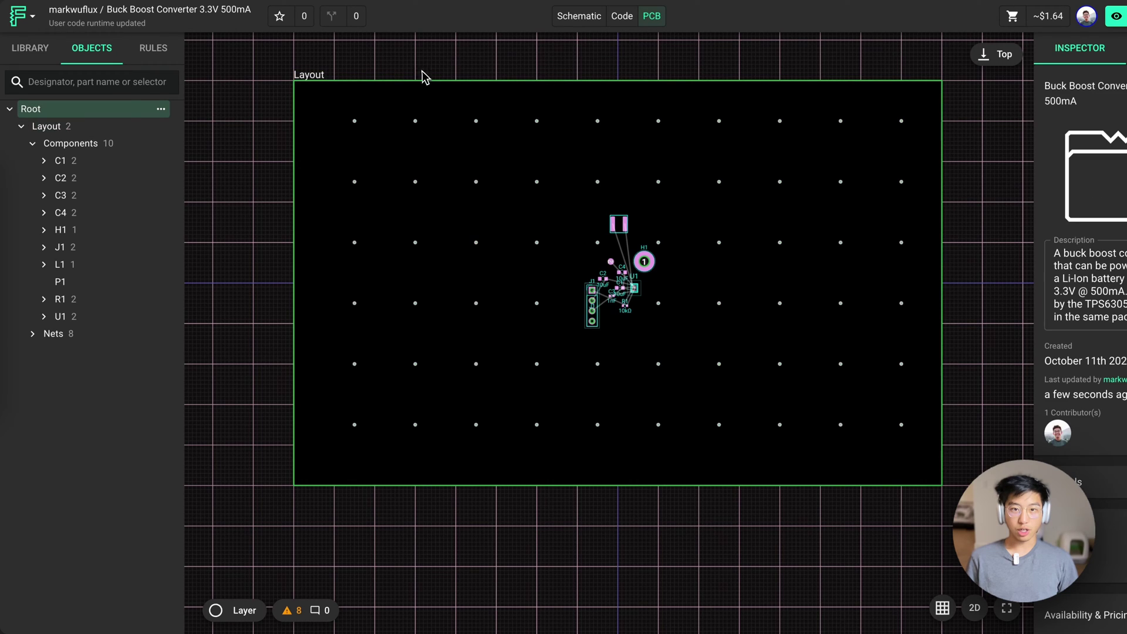
pyautogui.click(328, 81)
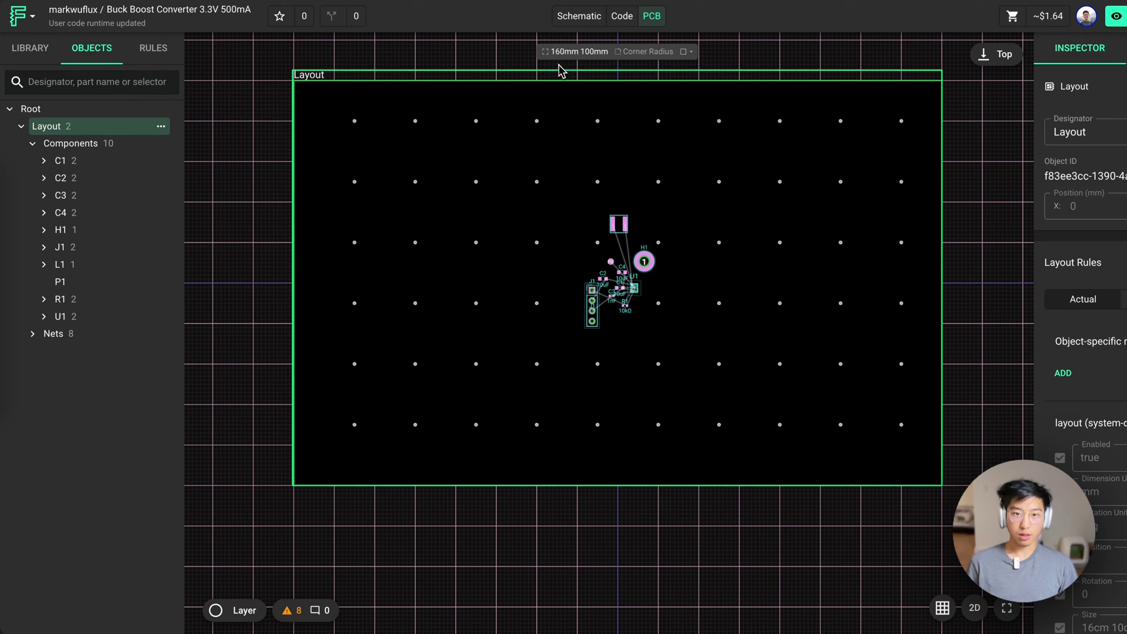
pyautogui.click(572, 52)
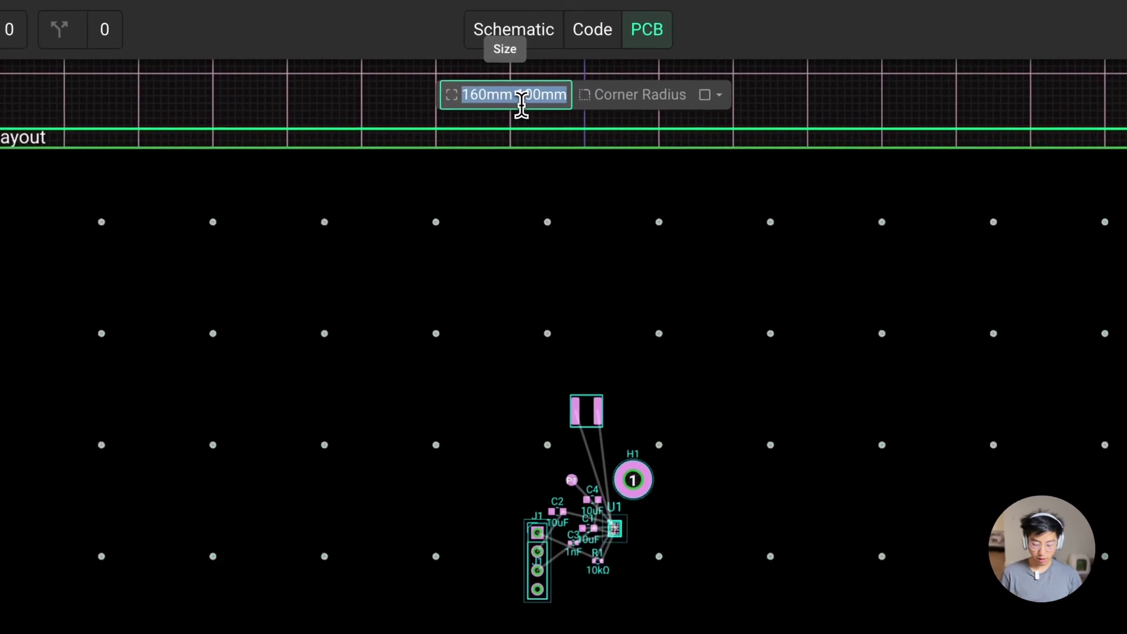
pyautogui.write('0.4')
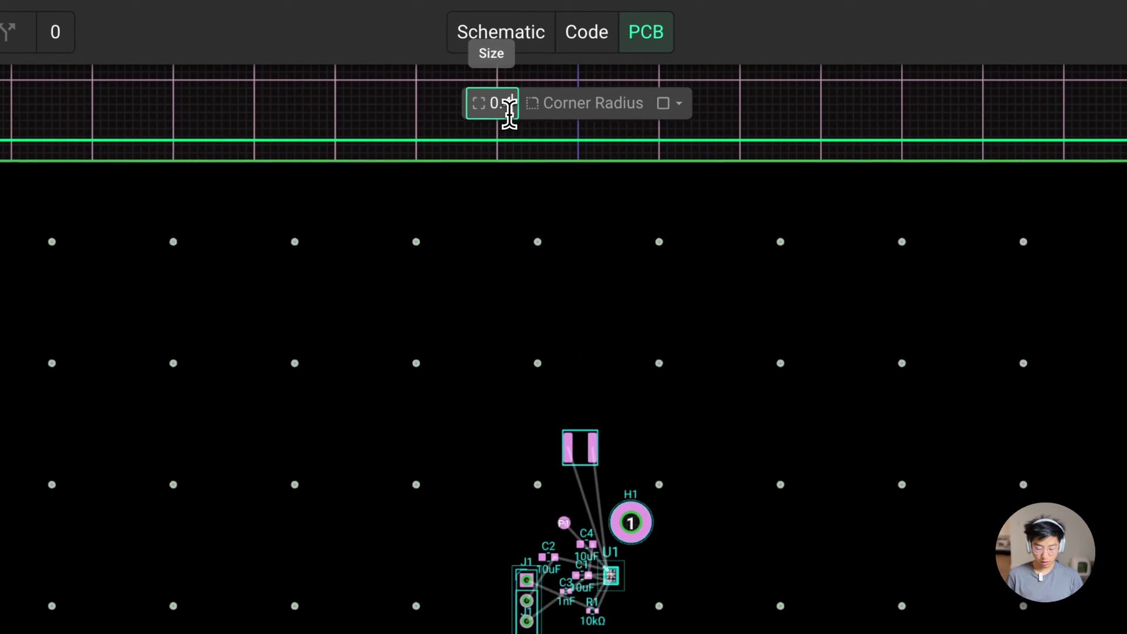
pyautogui.write('in 0.6in')
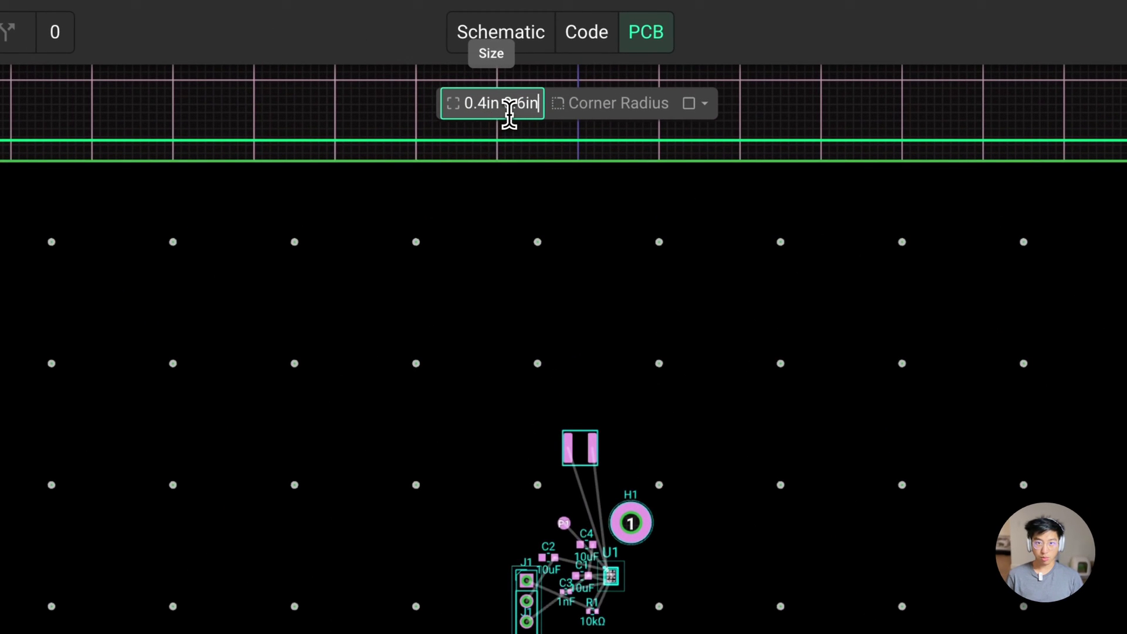
pyautogui.press('Return')
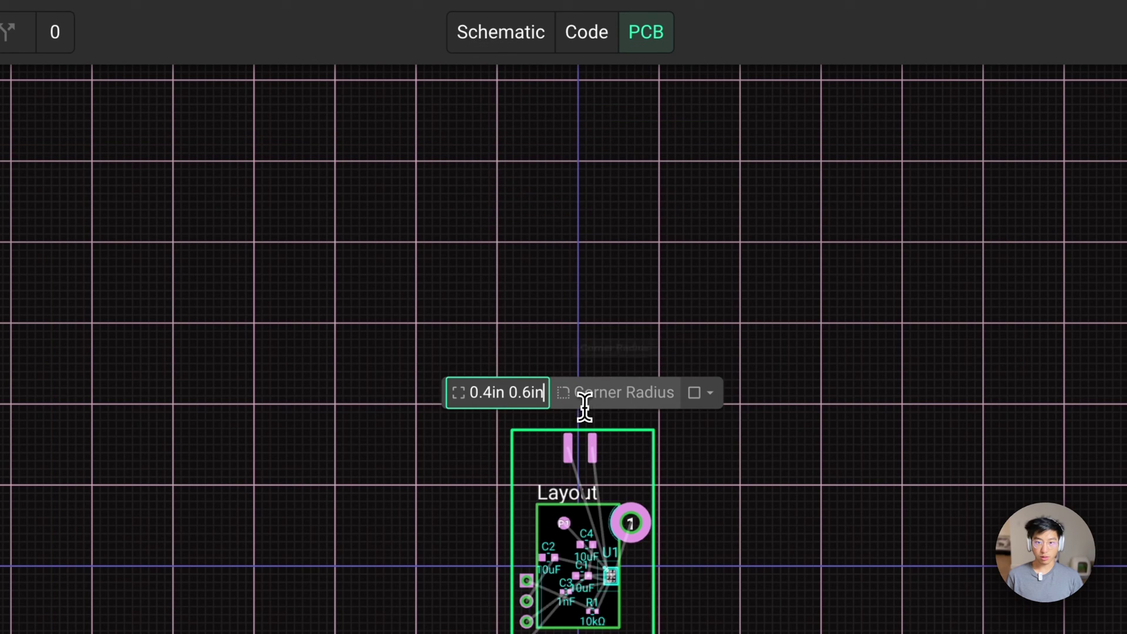
pyautogui.click(589, 400)
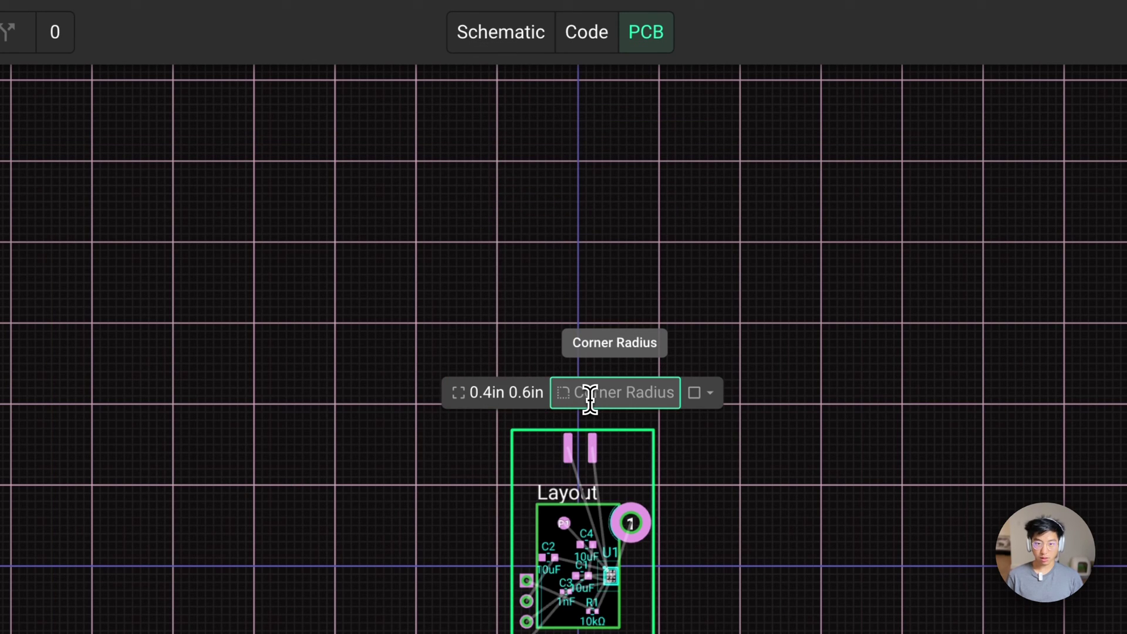
pyautogui.write('0.')
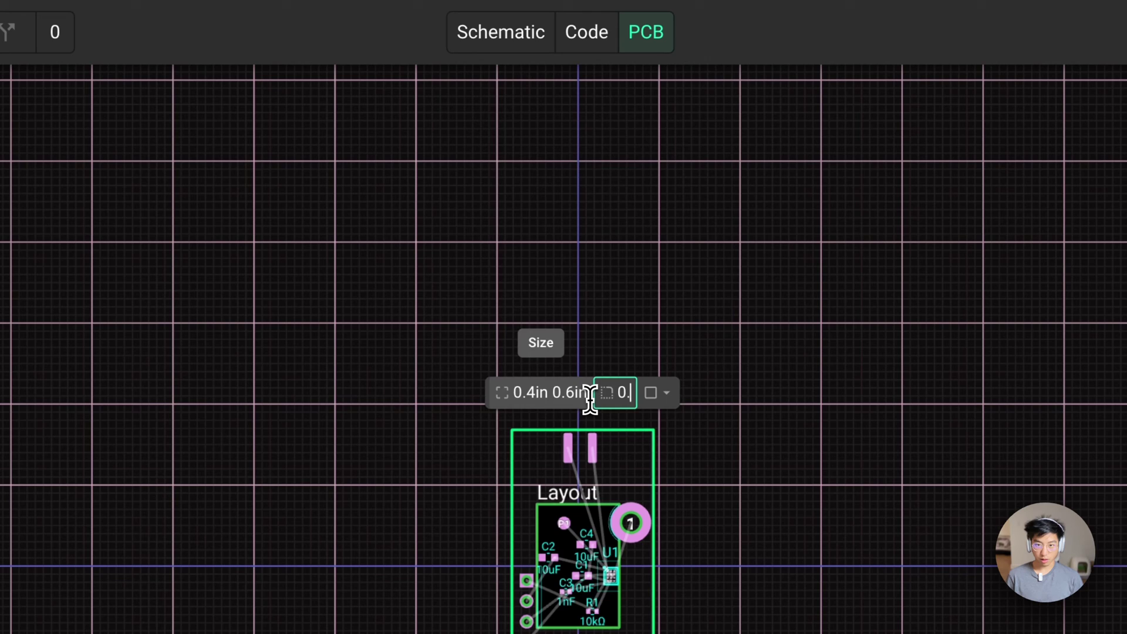
pyautogui.write('1in 0')
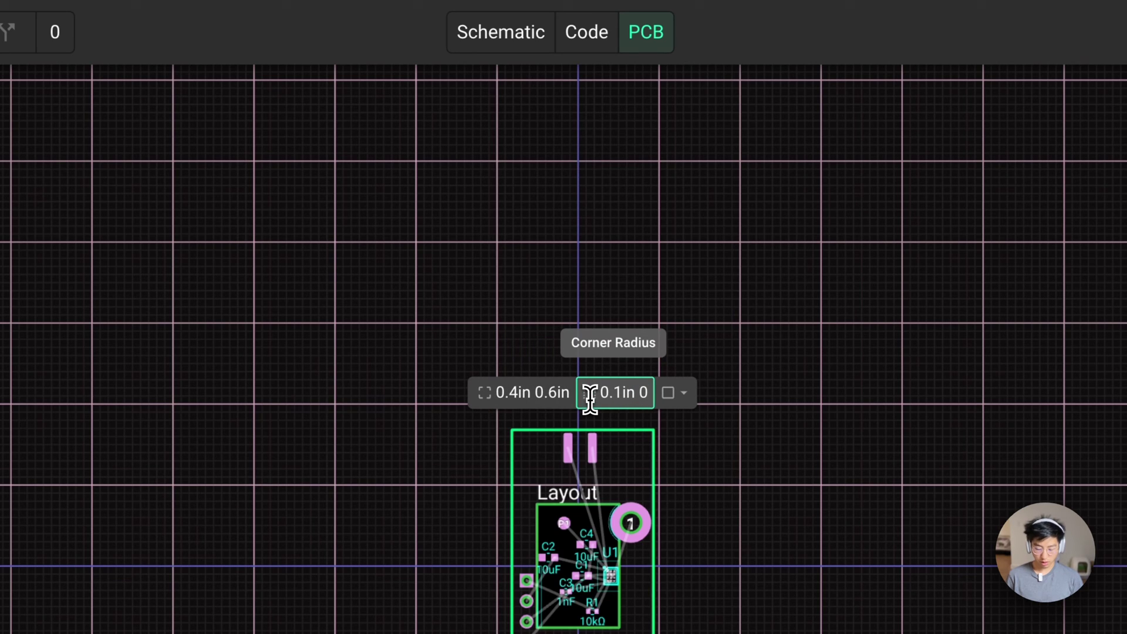
pyautogui.write('.1in 0')
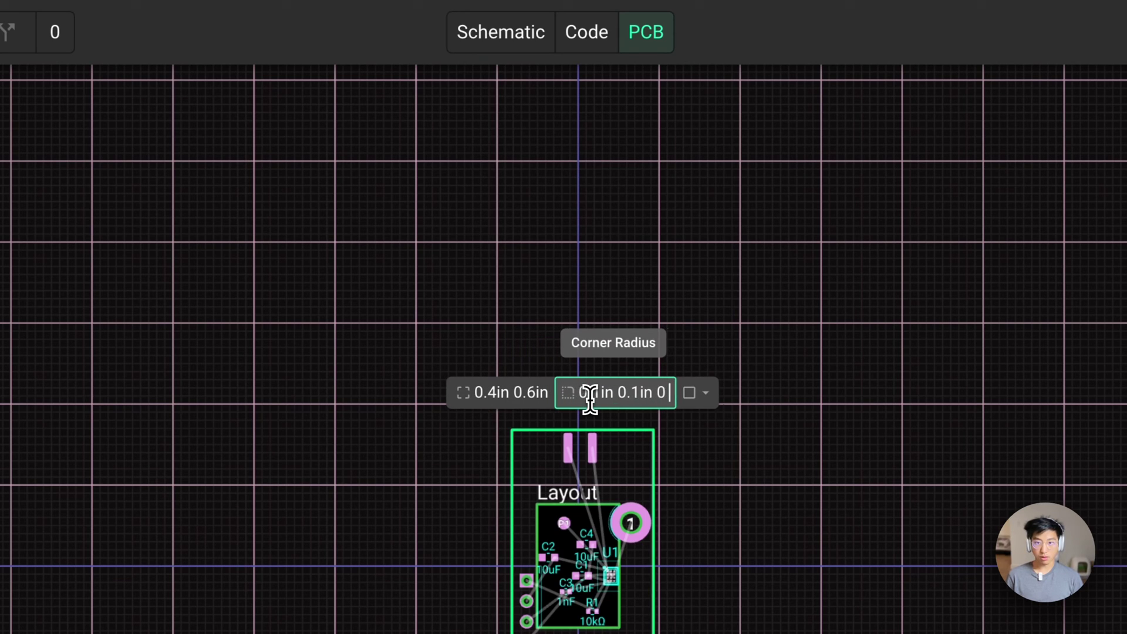
pyautogui.write(' 0')
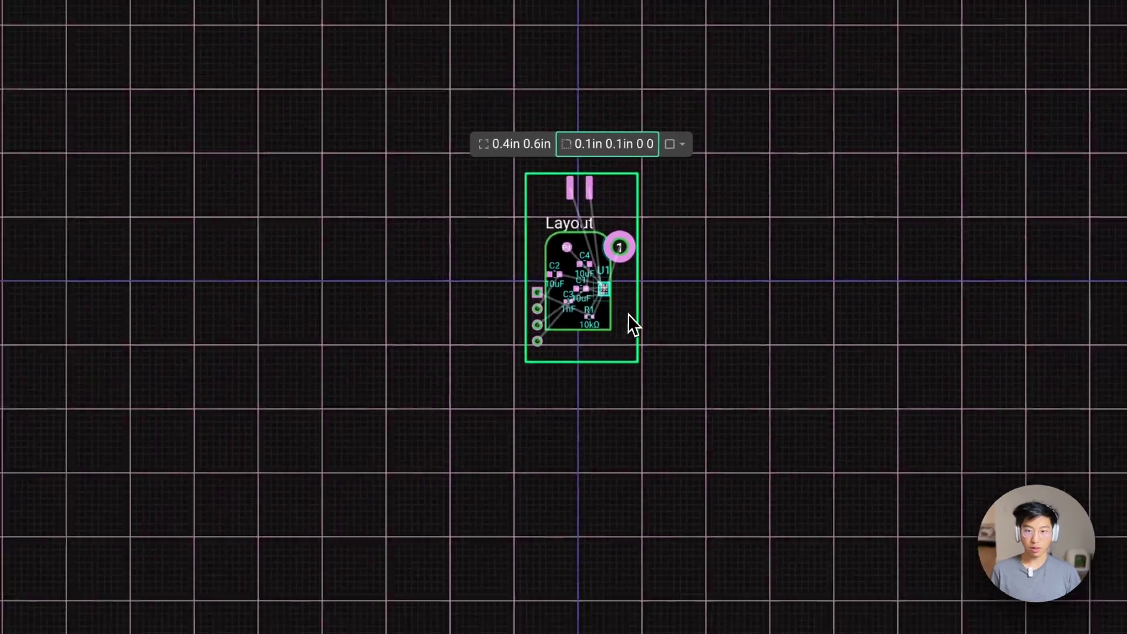
# Zoom in on the board and drag capacitor C4 slightly to the right
pyautogui.click(681, 615)
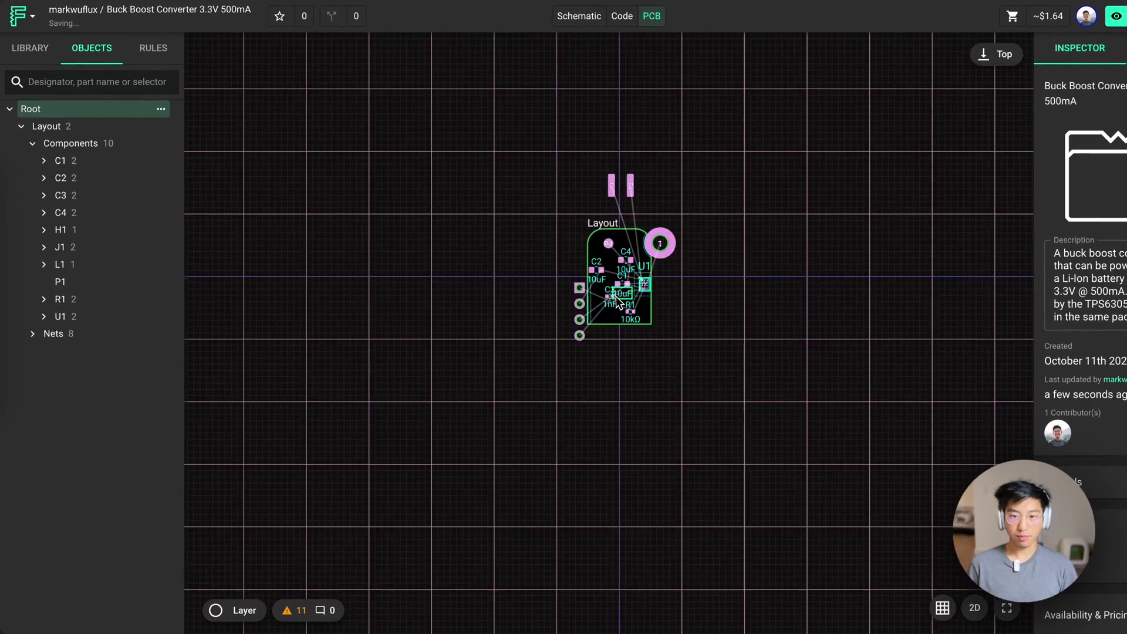
pyautogui.scroll(5, 615, 296)
pyautogui.click(635, 221)
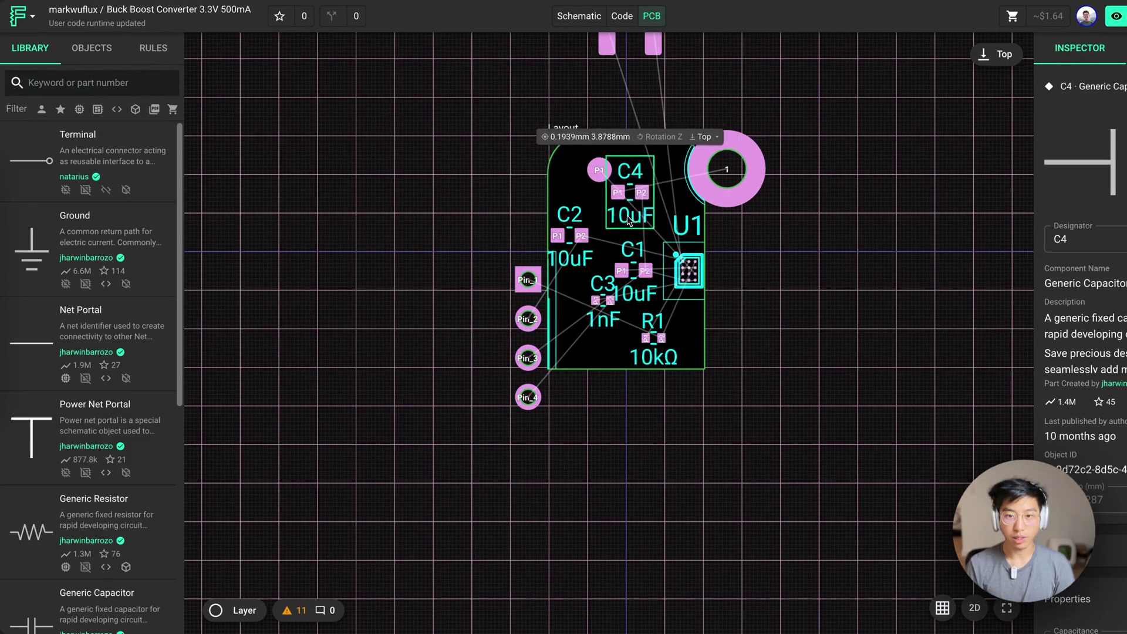
pyautogui.moveTo(628, 220); pyautogui.dragTo(640, 219)
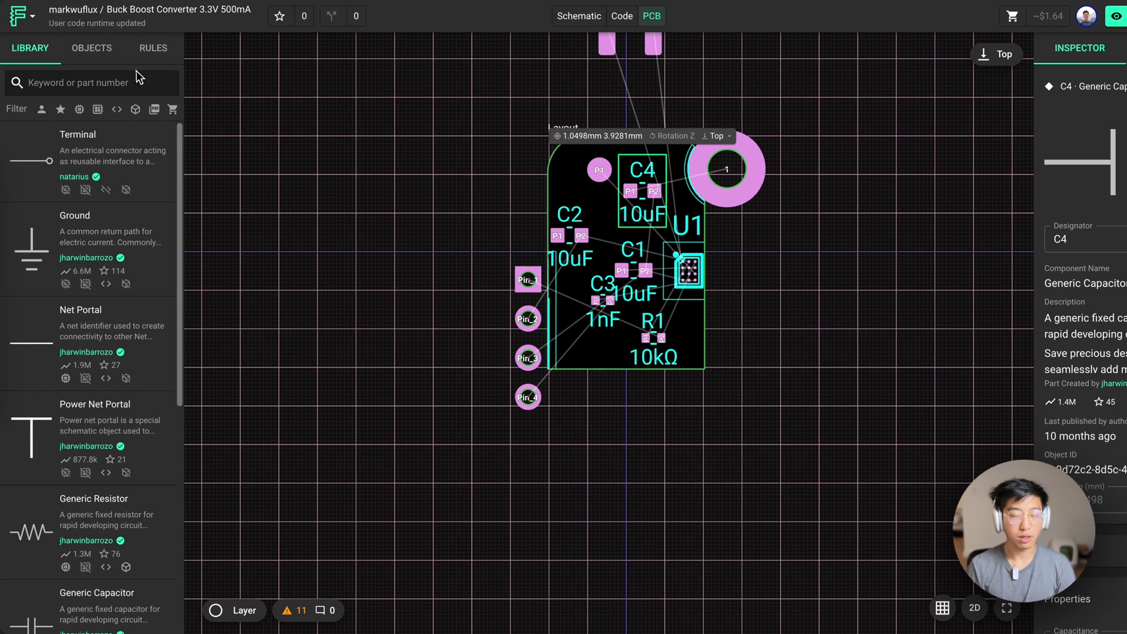
# Delete the empty New ruleset from the design rules list
pyautogui.click(152, 49)
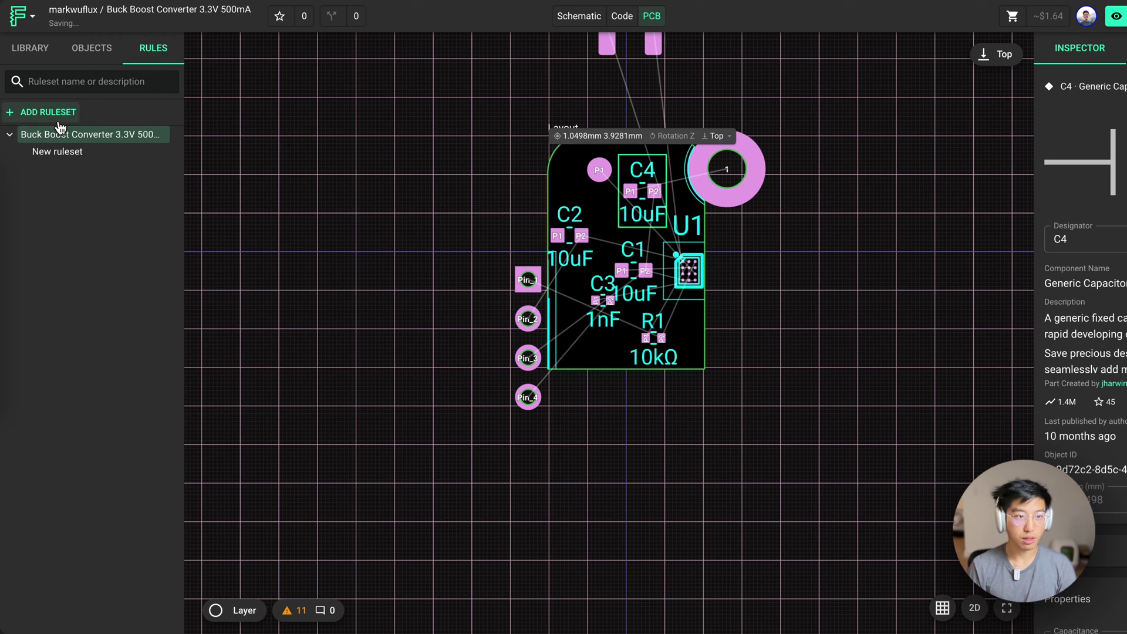
pyautogui.click(62, 152)
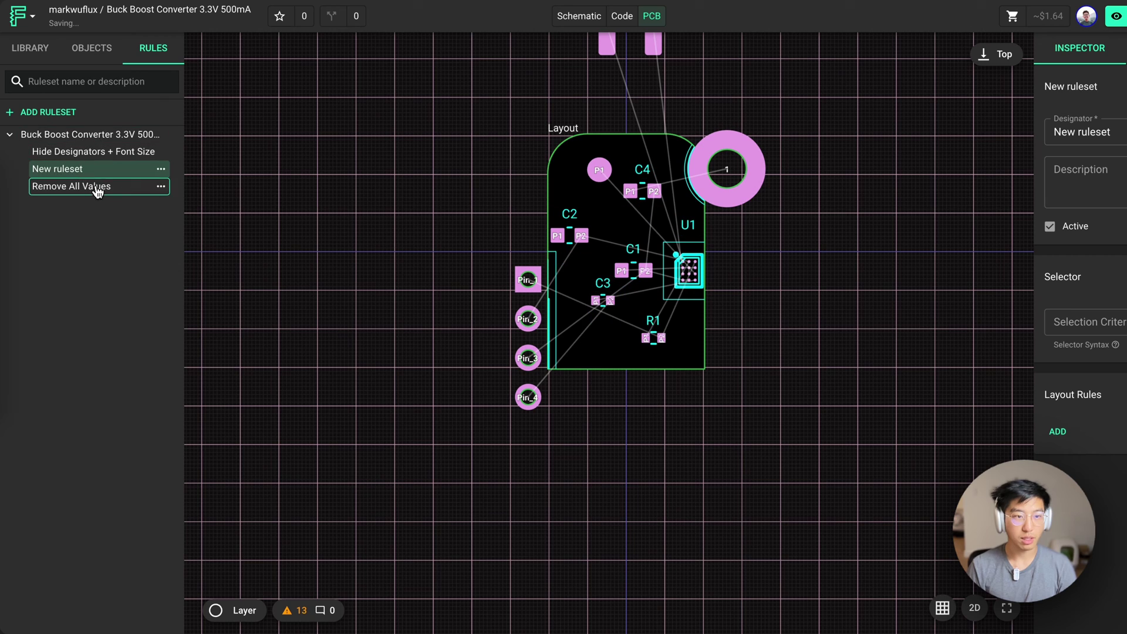
pyautogui.click(161, 169)
pyautogui.click(203, 269)
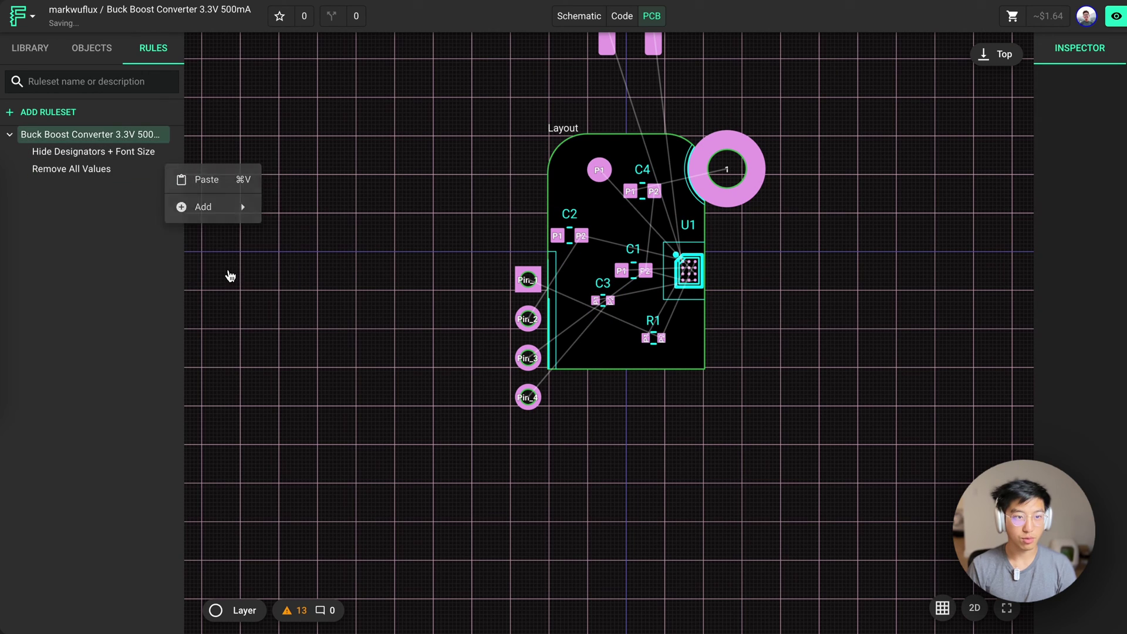
# Inspect the Remove All Values rule's selector and enabled value
pyautogui.click(88, 170)
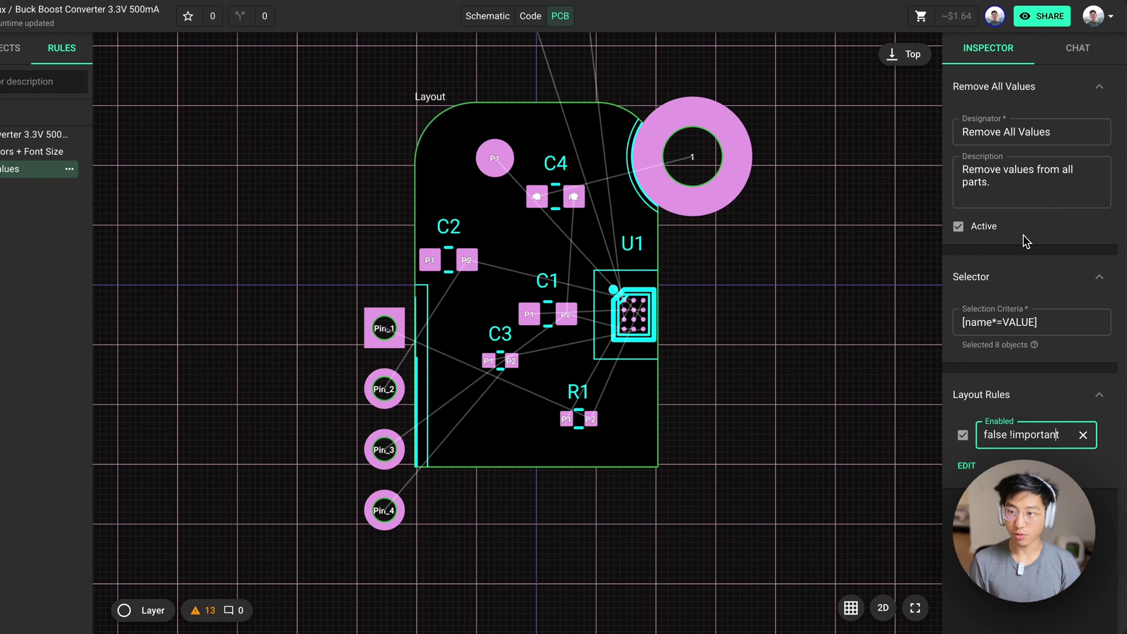
pyautogui.moveTo(1051, 320); pyautogui.dragTo(964, 323)
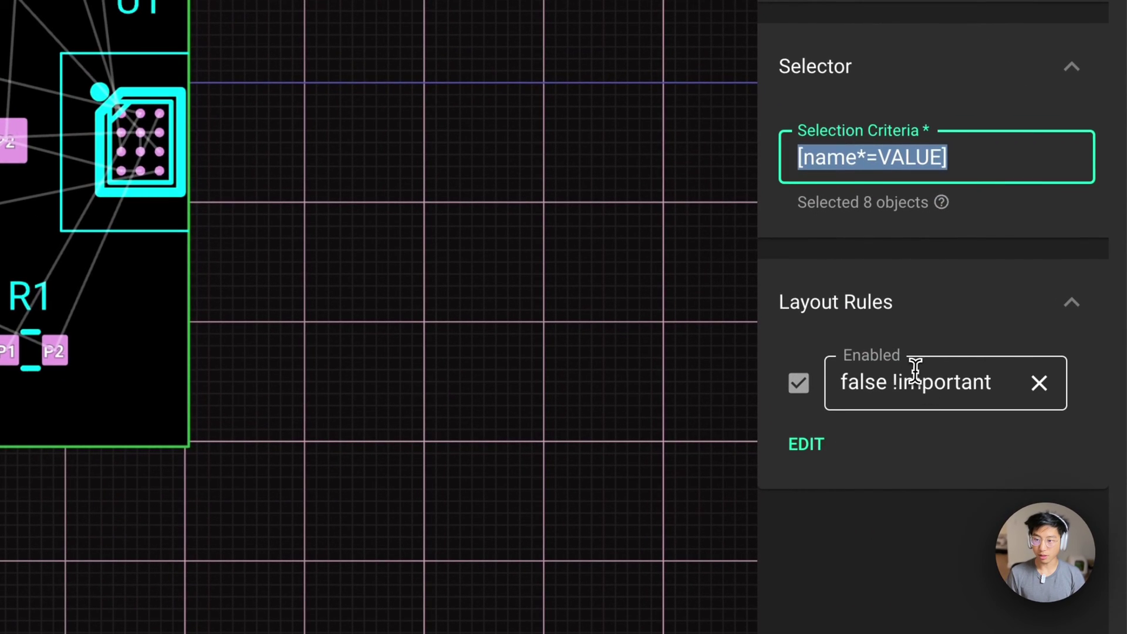
pyautogui.click(1024, 434)
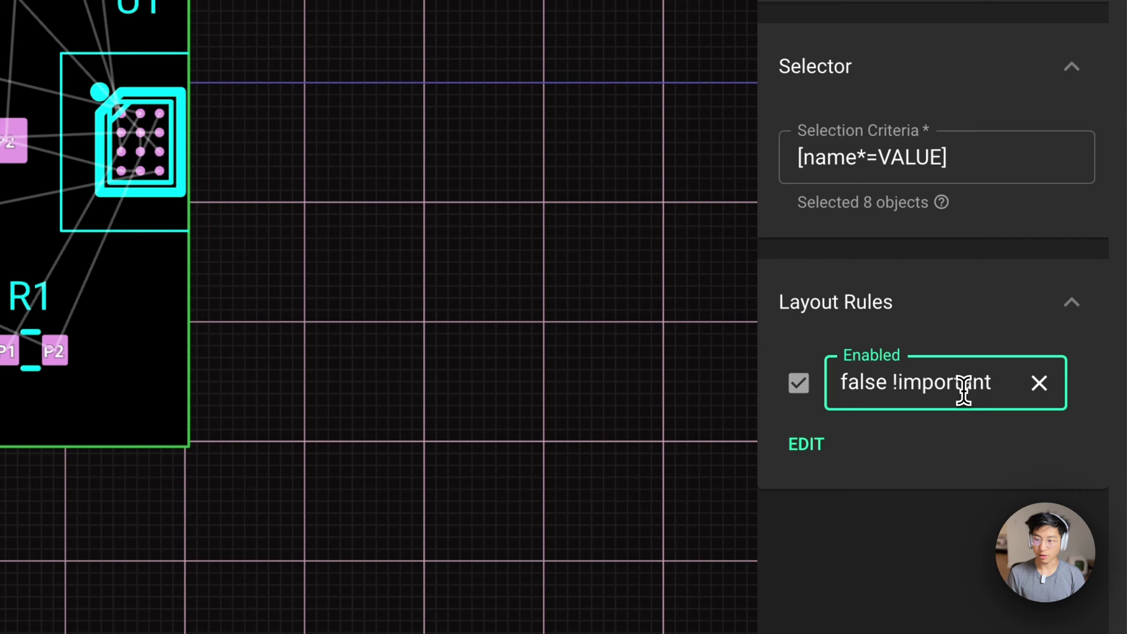
pyautogui.moveTo(991, 385); pyautogui.dragTo(895, 394)
pyautogui.click(917, 387)
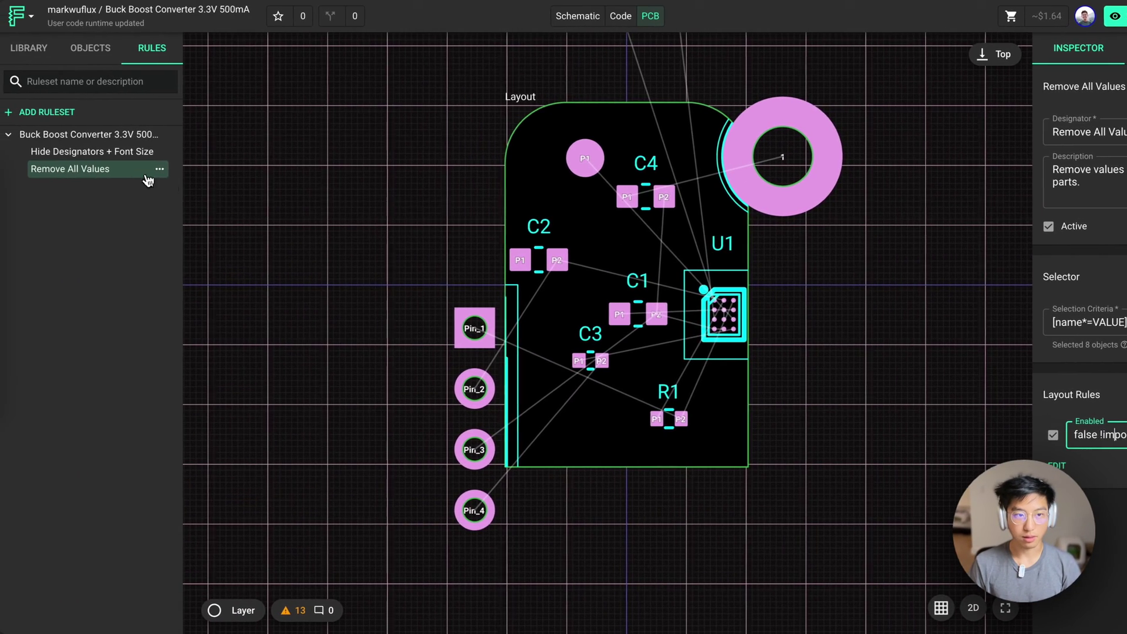
# In Hide Designators + Font Size, toggle designator hiding off again and cancel Add Layout Rule
pyautogui.click(98, 158)
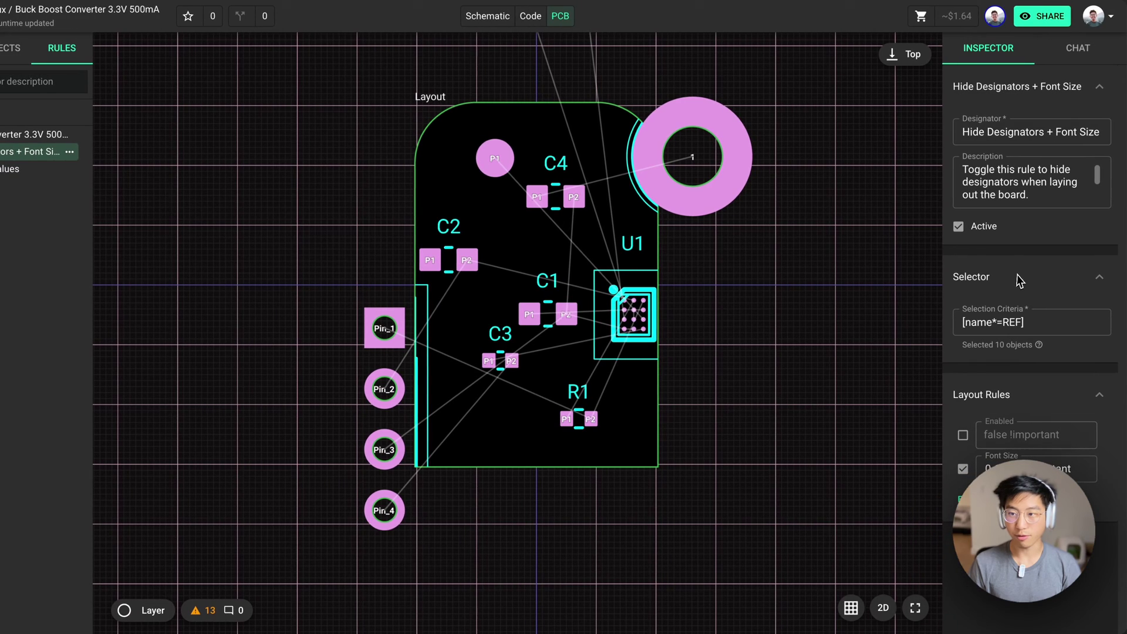
pyautogui.click(963, 436)
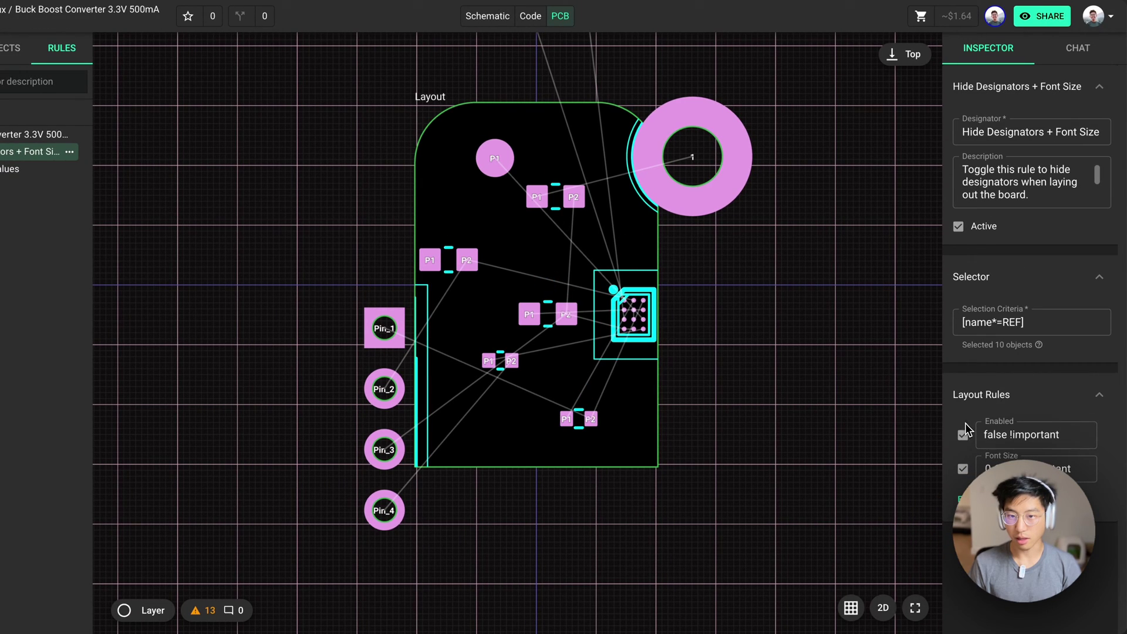
pyautogui.click(963, 436)
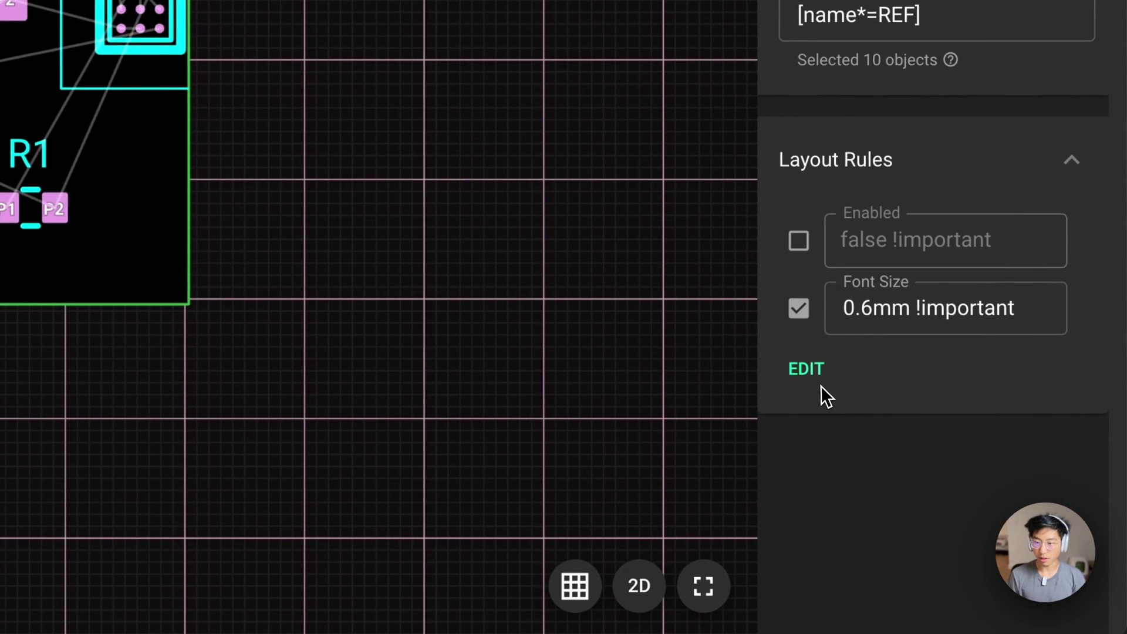
pyautogui.click(809, 368)
pyautogui.click(798, 323)
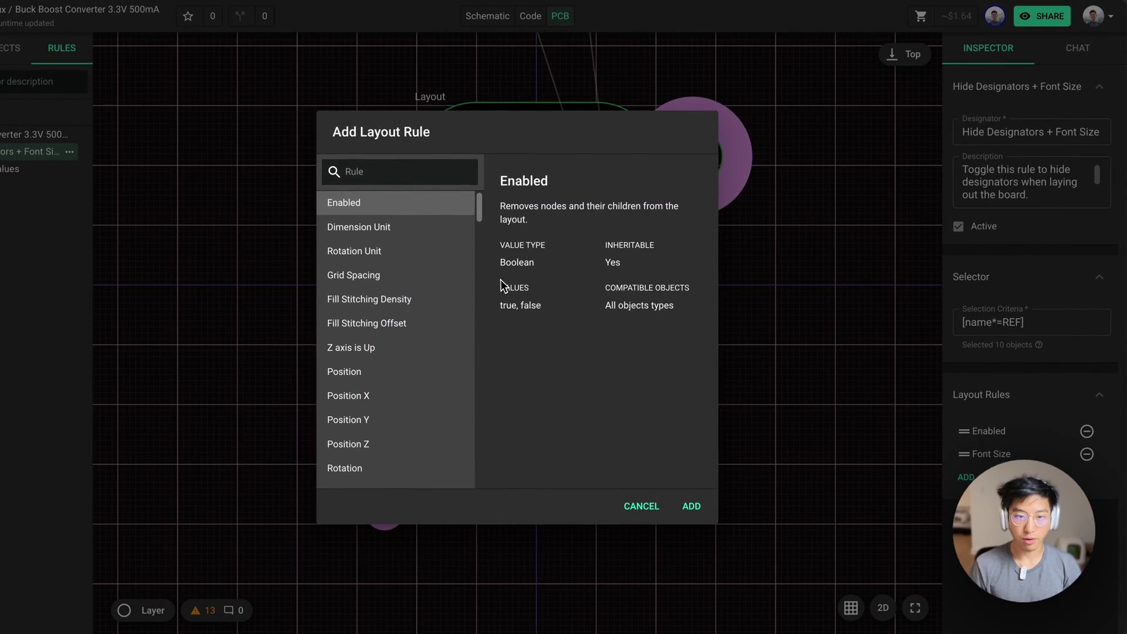
pyautogui.scroll(-15, 455, 280)
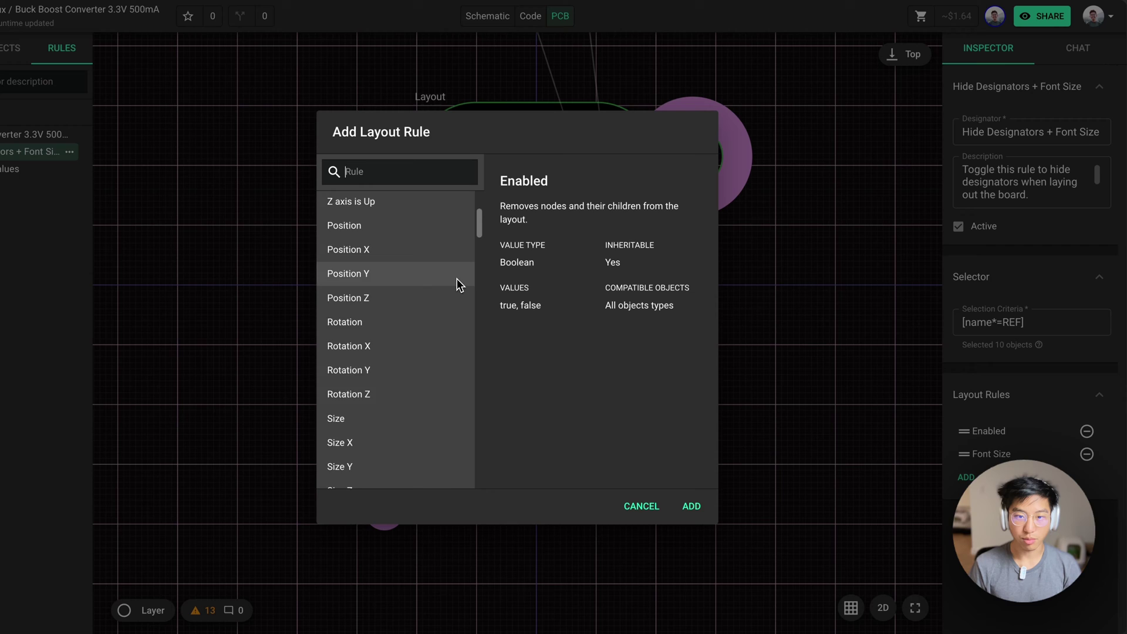
pyautogui.click(642, 508)
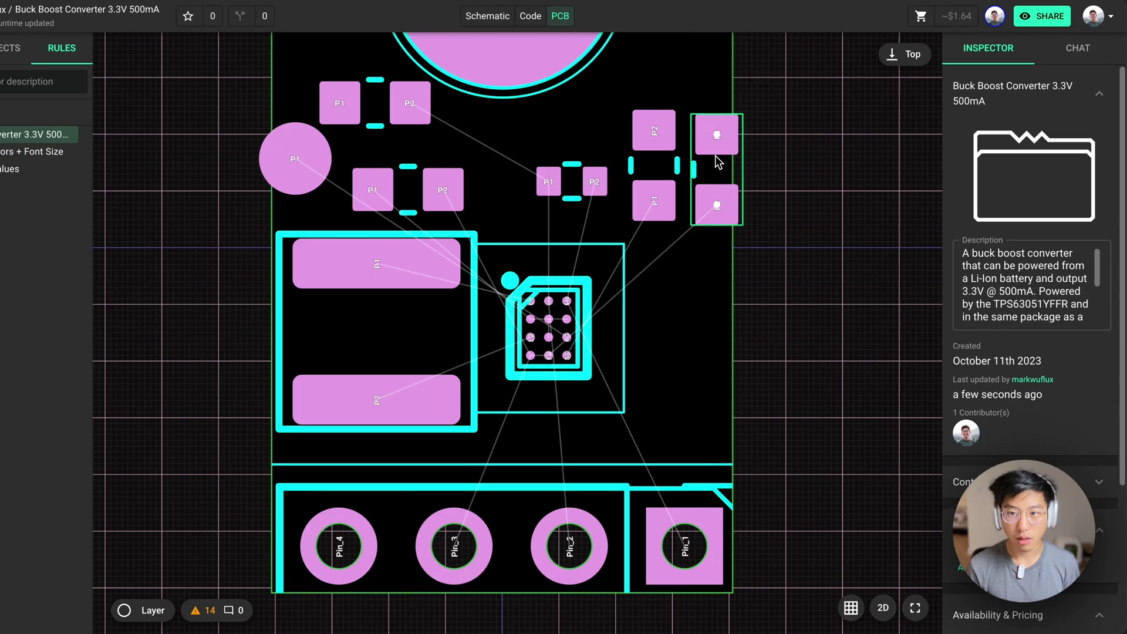
# Check capacitor C4's connections in the schematic, then come back to the board layout
pyautogui.click(719, 163)
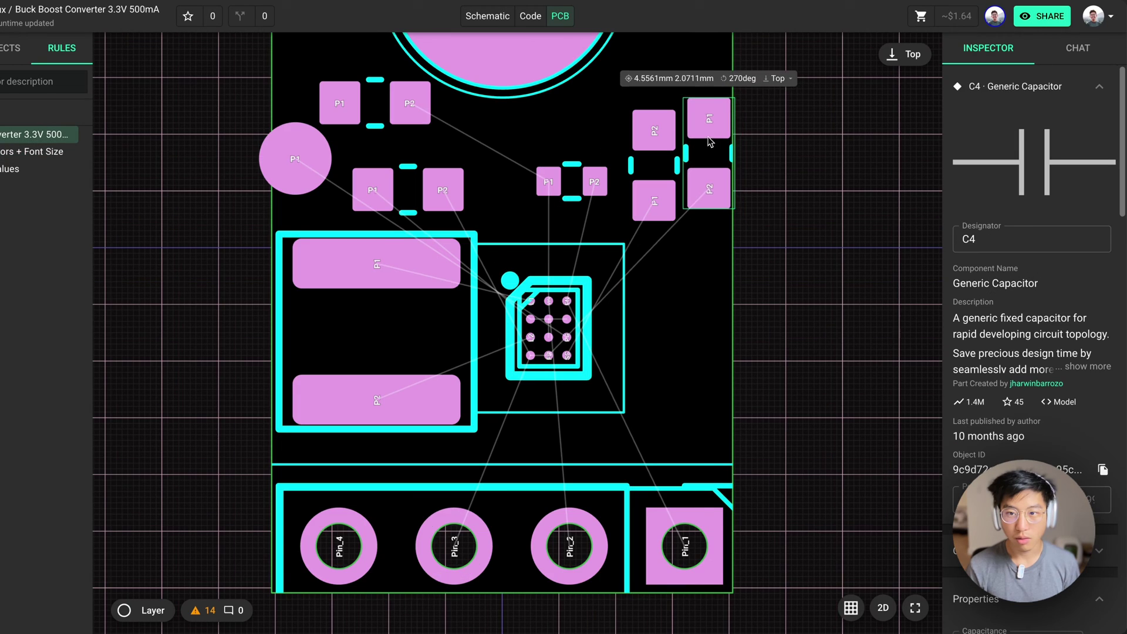
pyautogui.click(486, 16)
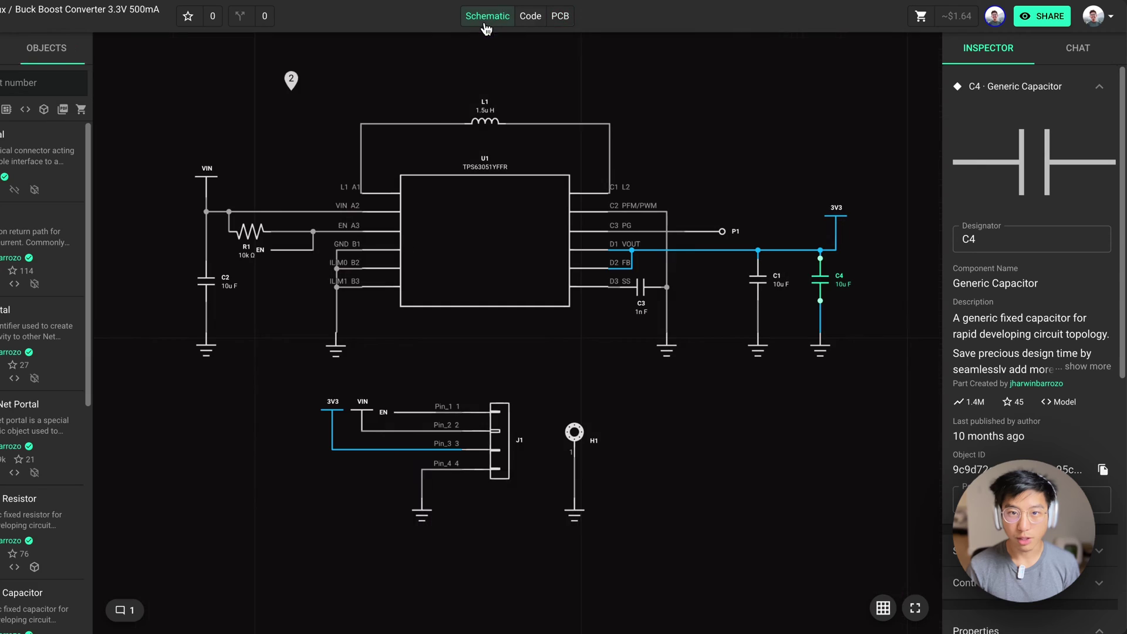
pyautogui.click(561, 17)
# Drag C3 and then C4 down side by side beside U1, and deselect
pyautogui.moveTo(641, 158); pyautogui.dragTo(662, 349)
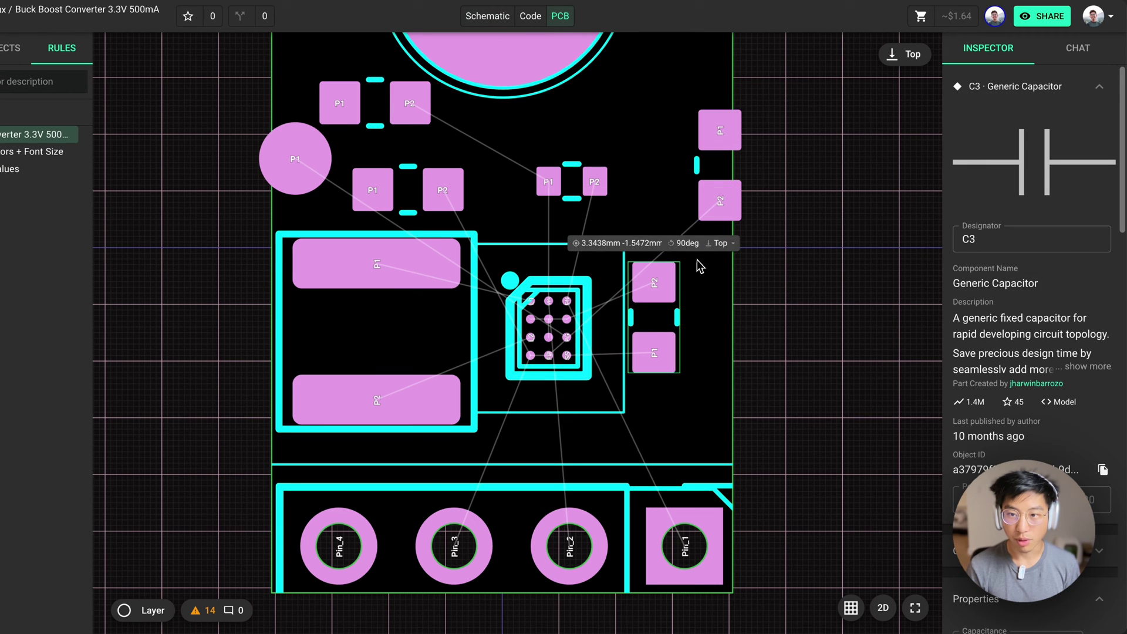
pyautogui.moveTo(716, 194); pyautogui.dragTo(706, 352)
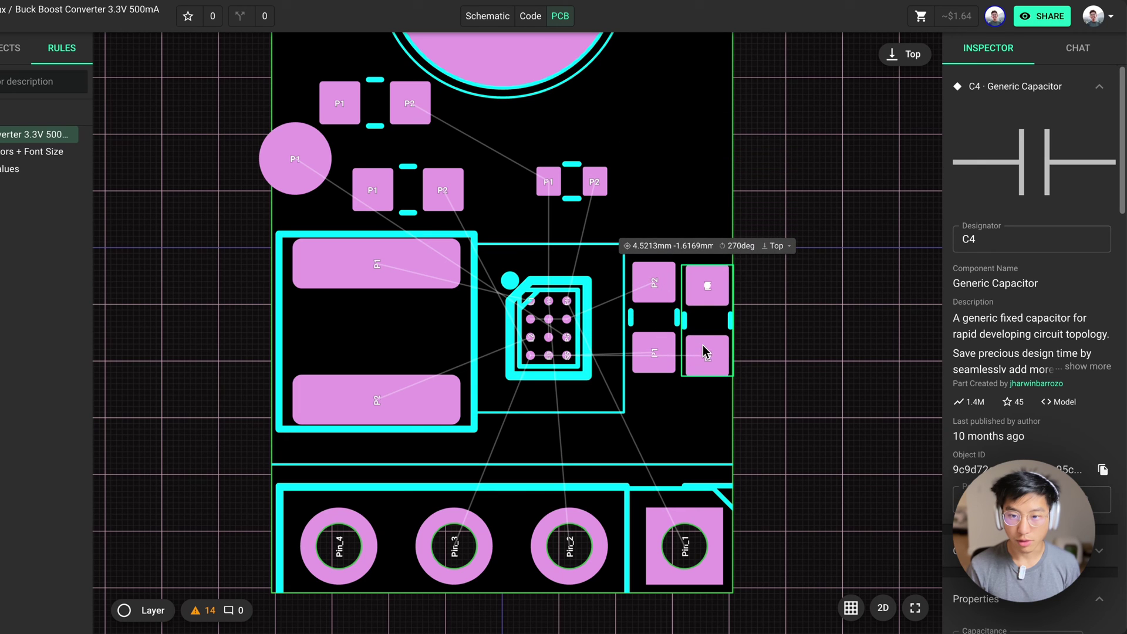
pyautogui.scroll(3, 617, 333)
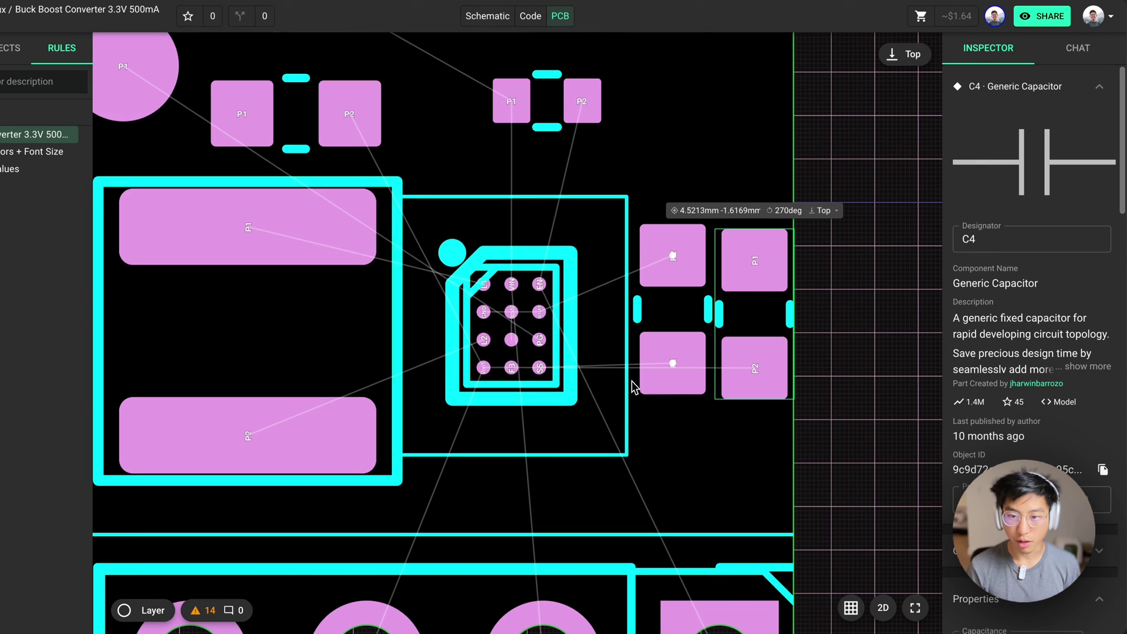
pyautogui.scroll(-3, 593, 337)
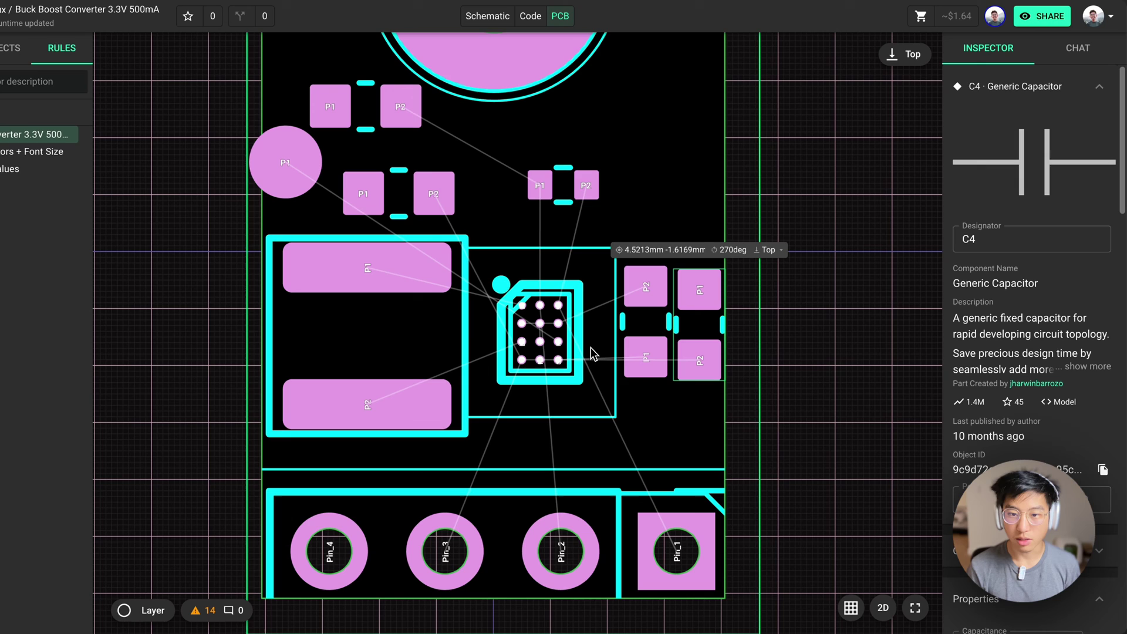
pyautogui.scroll(-2, 627, 306)
pyautogui.click(627, 306)
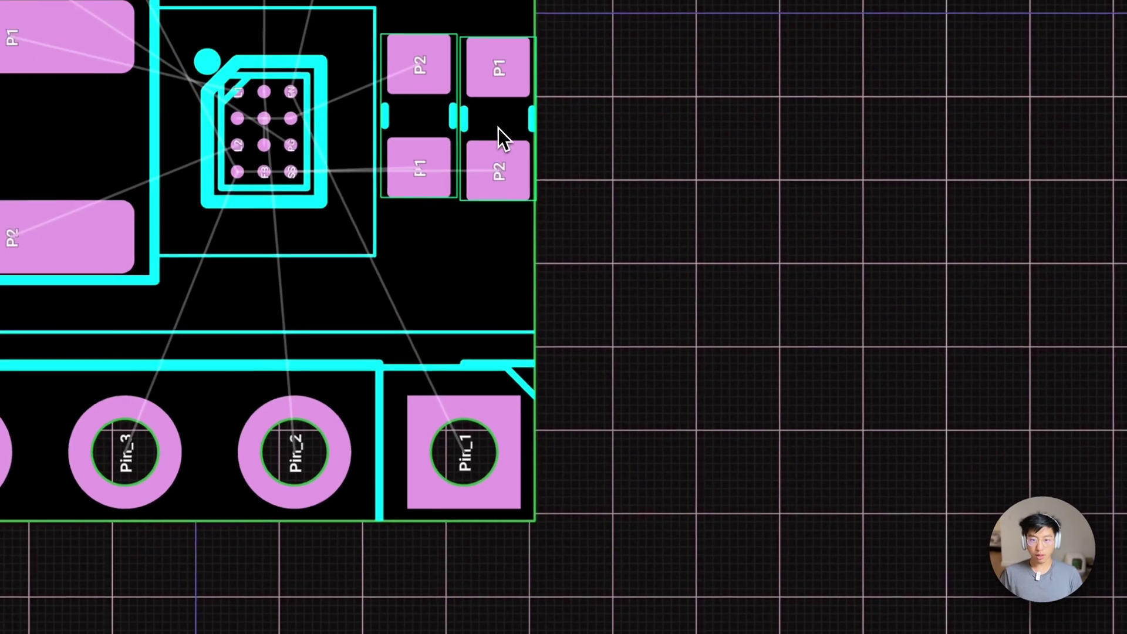
# Top-align capacitors C3 and C4 using Align > Align top
pyautogui.rightClick(594, 275)
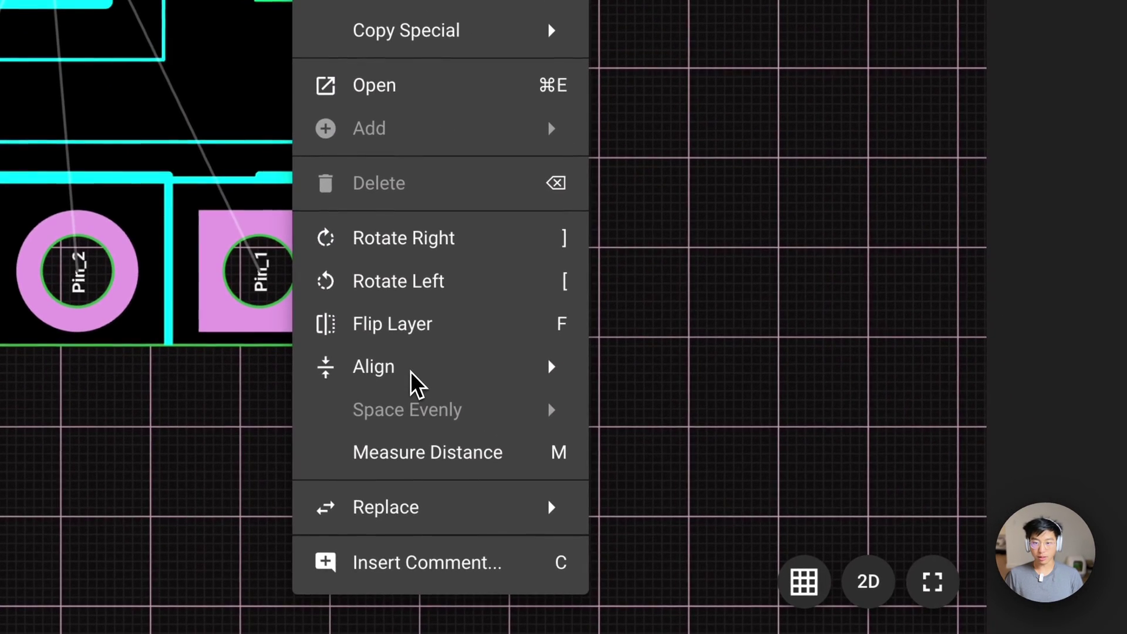
pyautogui.moveTo(556, 556)
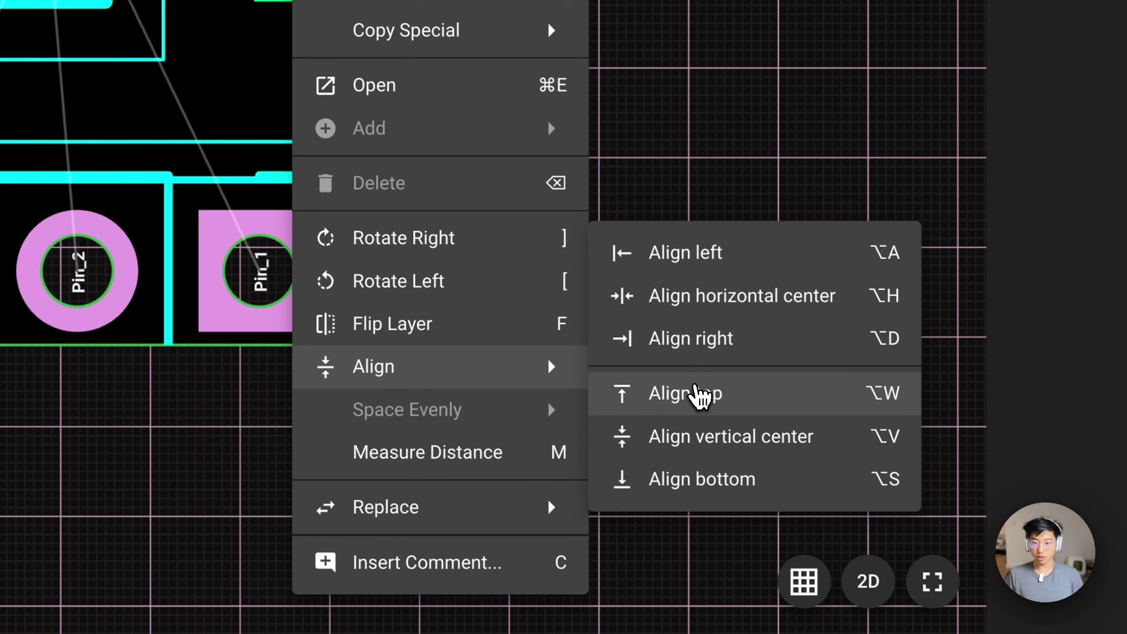
pyautogui.click(696, 392)
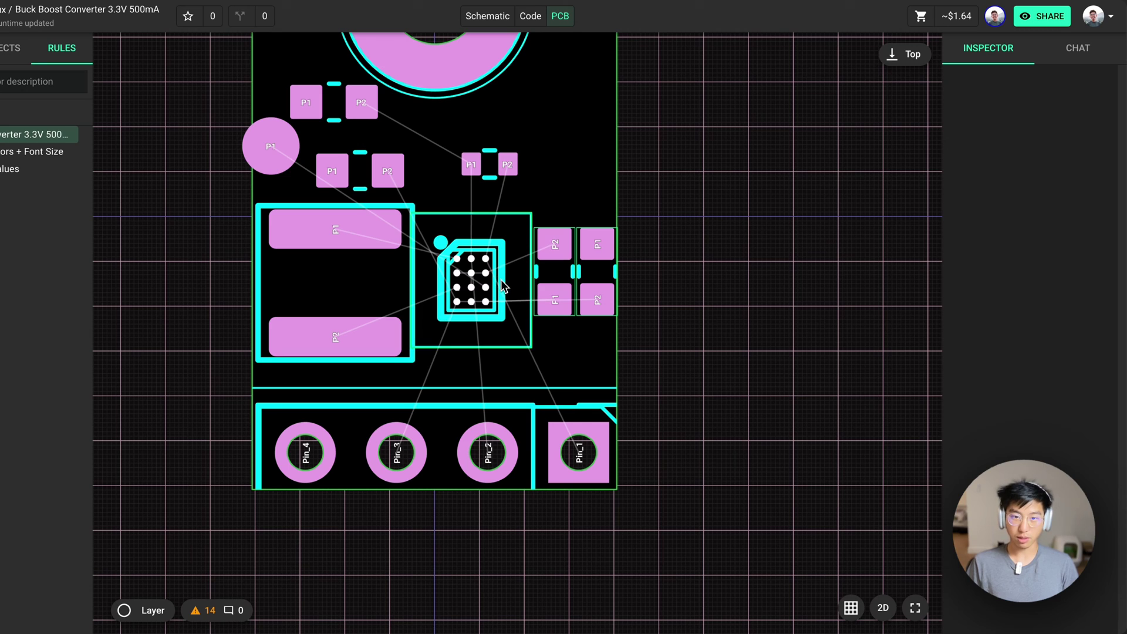
# Start a trial trace from U1's VIN pad and extend it upward
pyautogui.scroll(2, 498, 276)
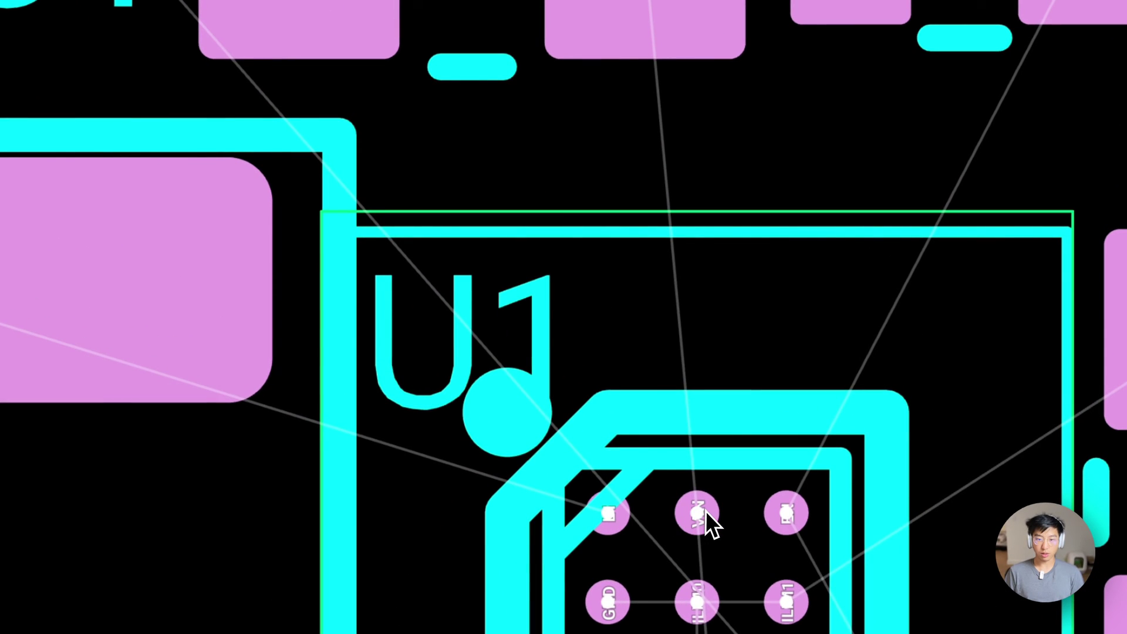
pyautogui.click(594, 350)
pyautogui.click(698, 512)
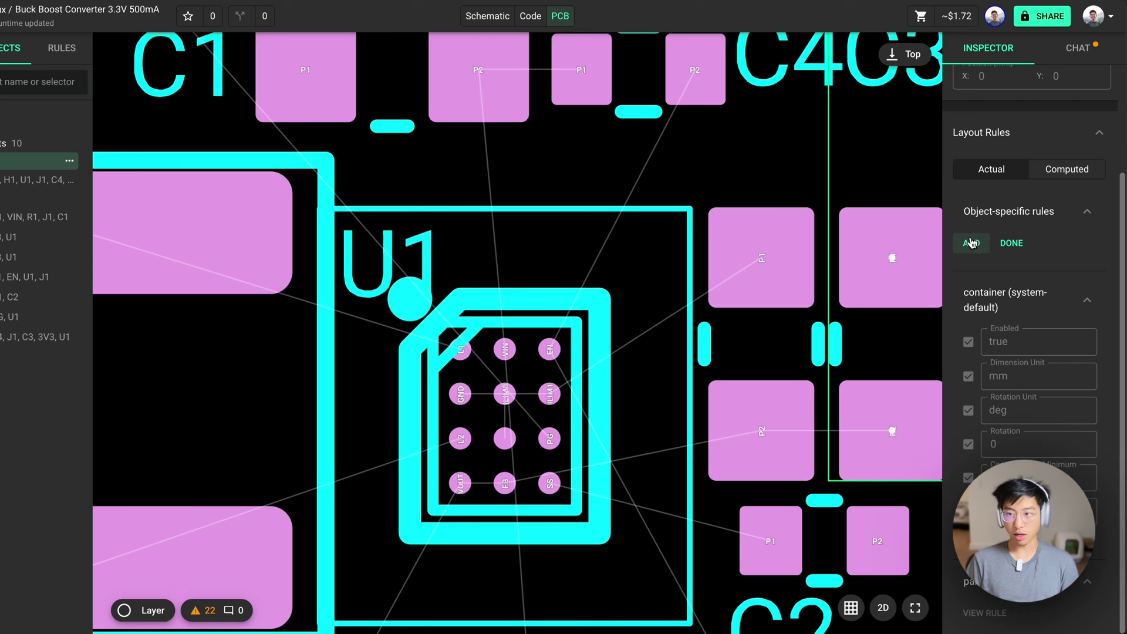
# Add a Preferred Trace Widths rule to the nets listing 200um, 10mil and 15mil
pyautogui.click(972, 242)
pyautogui.write('pre')
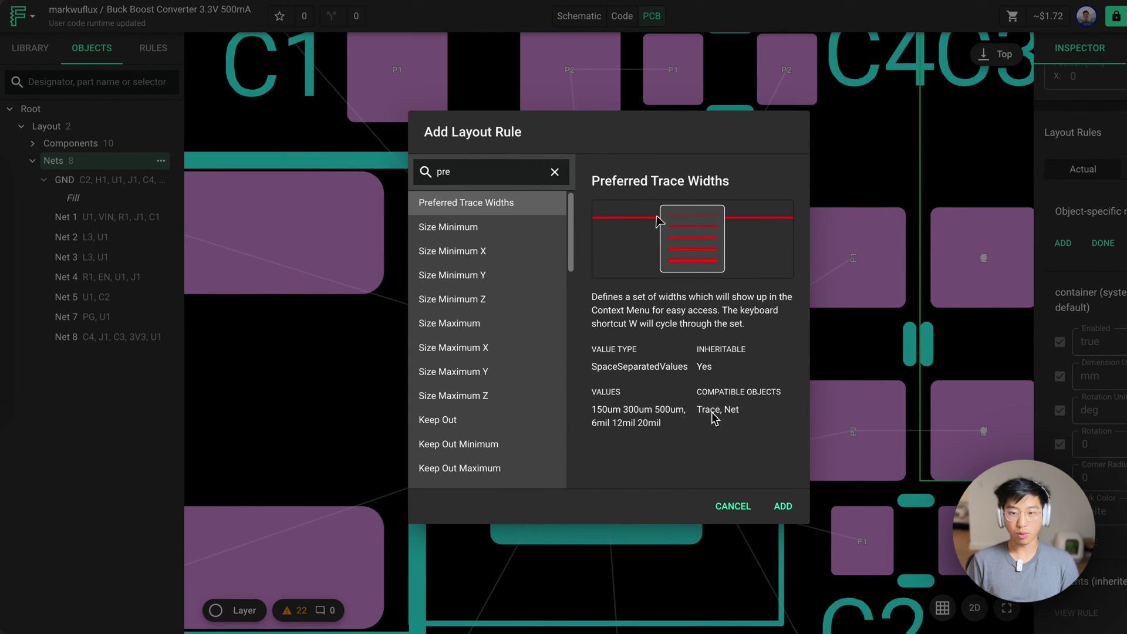
pyautogui.click(782, 506)
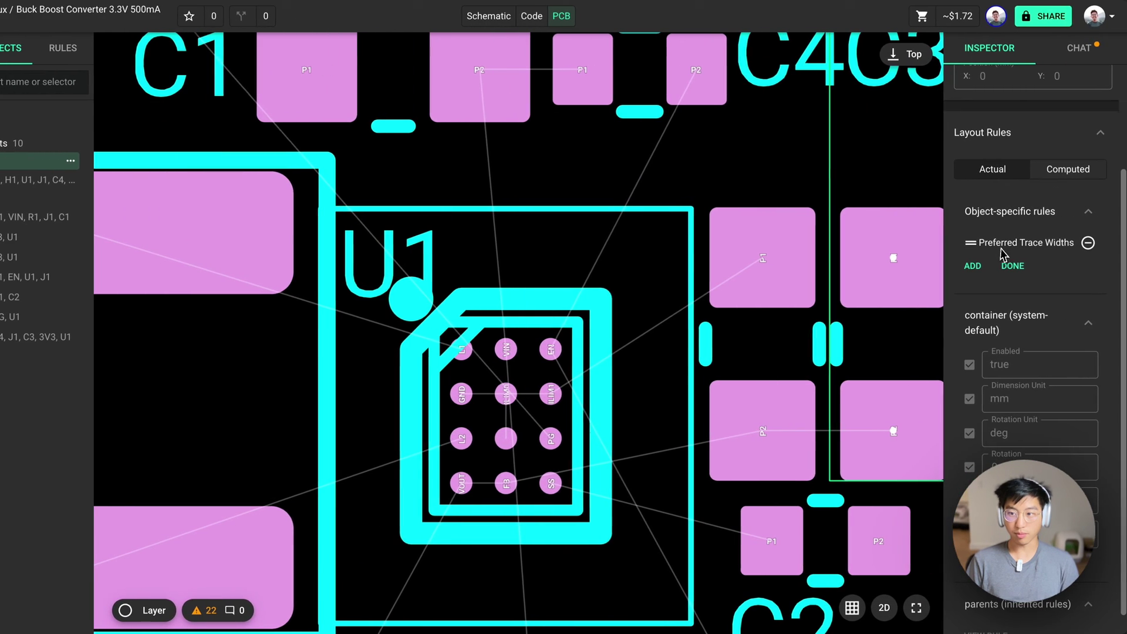
pyautogui.click(1012, 246)
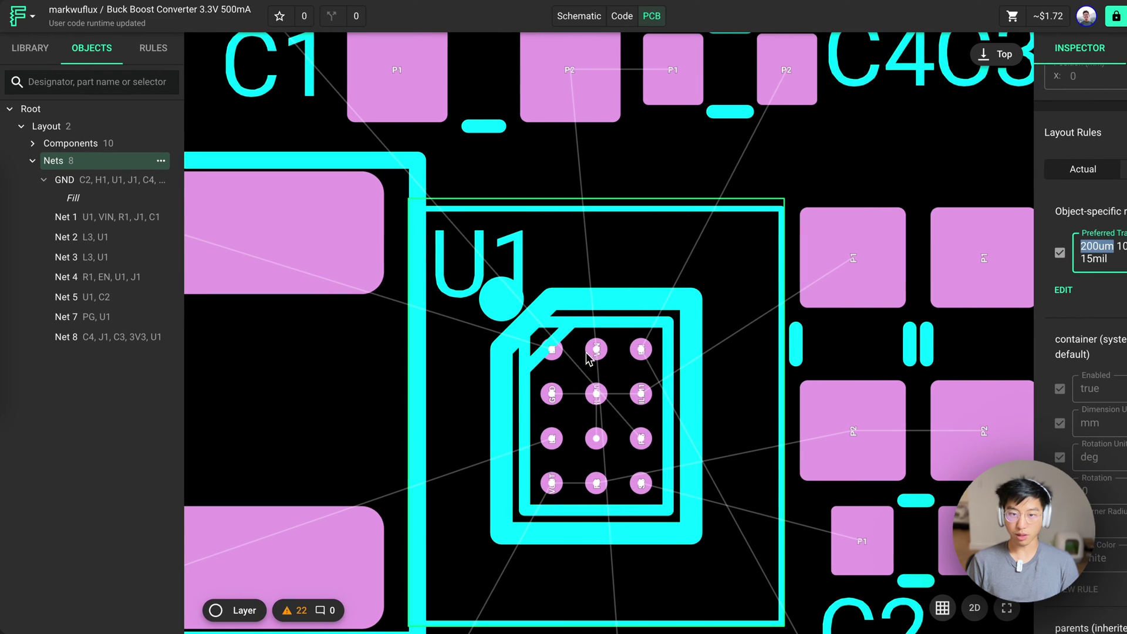
# Select U1 and the board's nets, then begin a trace from U1's VIN pad
pyautogui.click(537, 228)
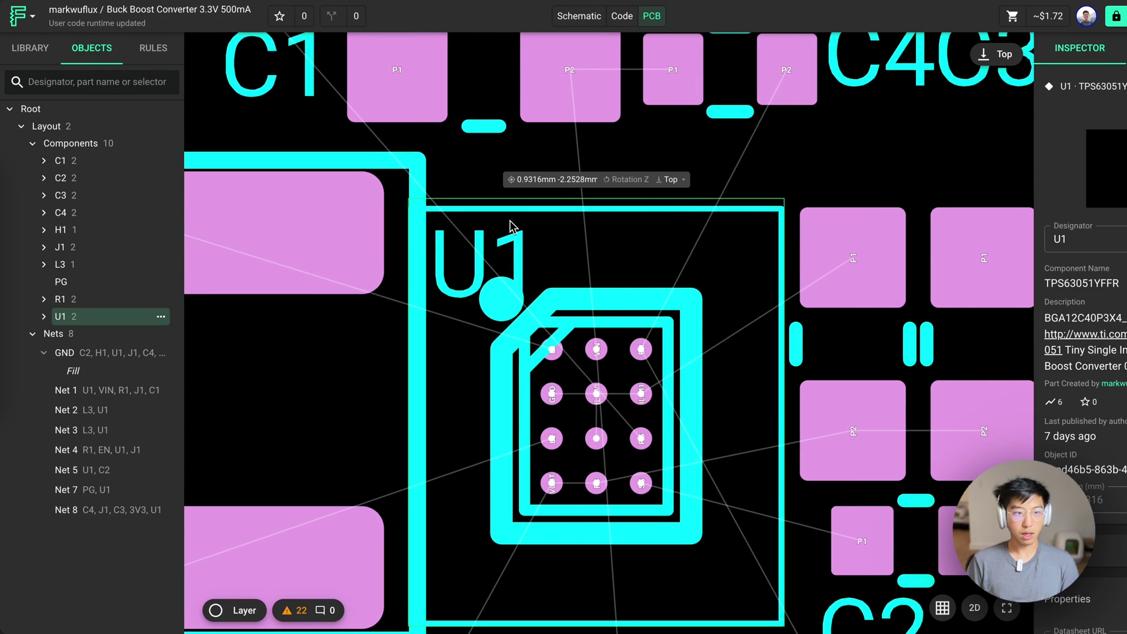
pyautogui.click(69, 333)
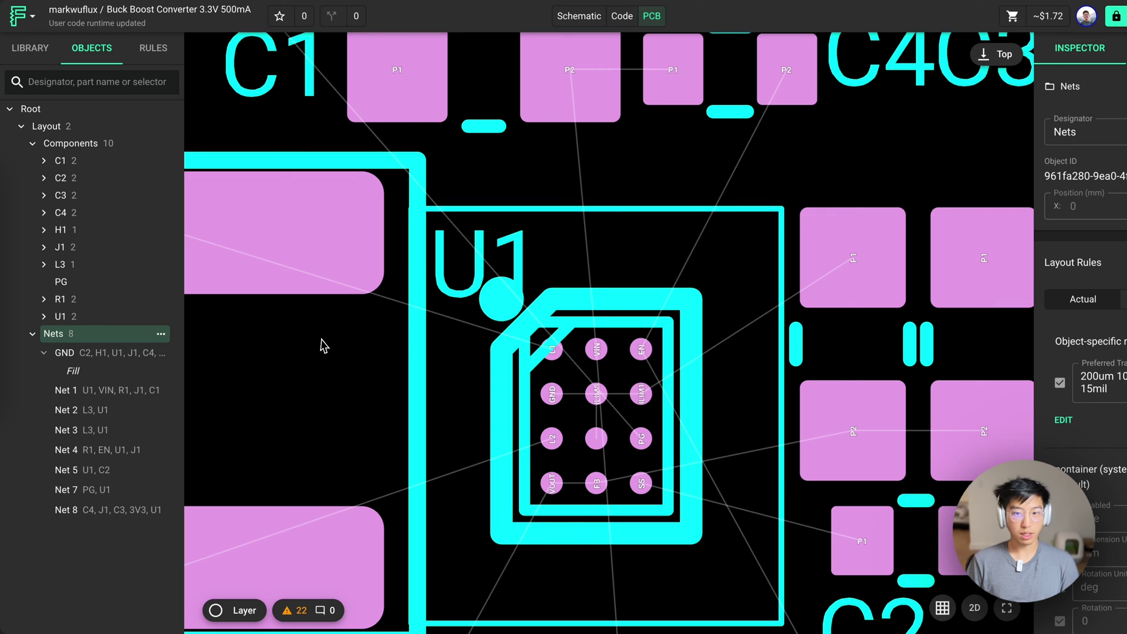
pyautogui.click(597, 350)
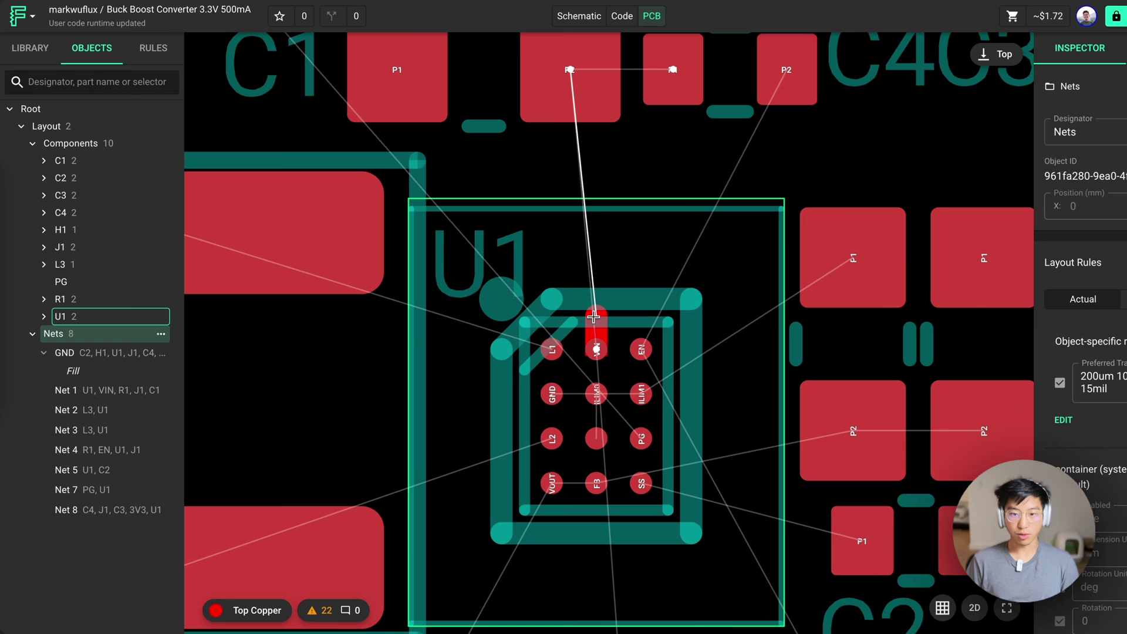
pyautogui.scroll(3, 593, 317)
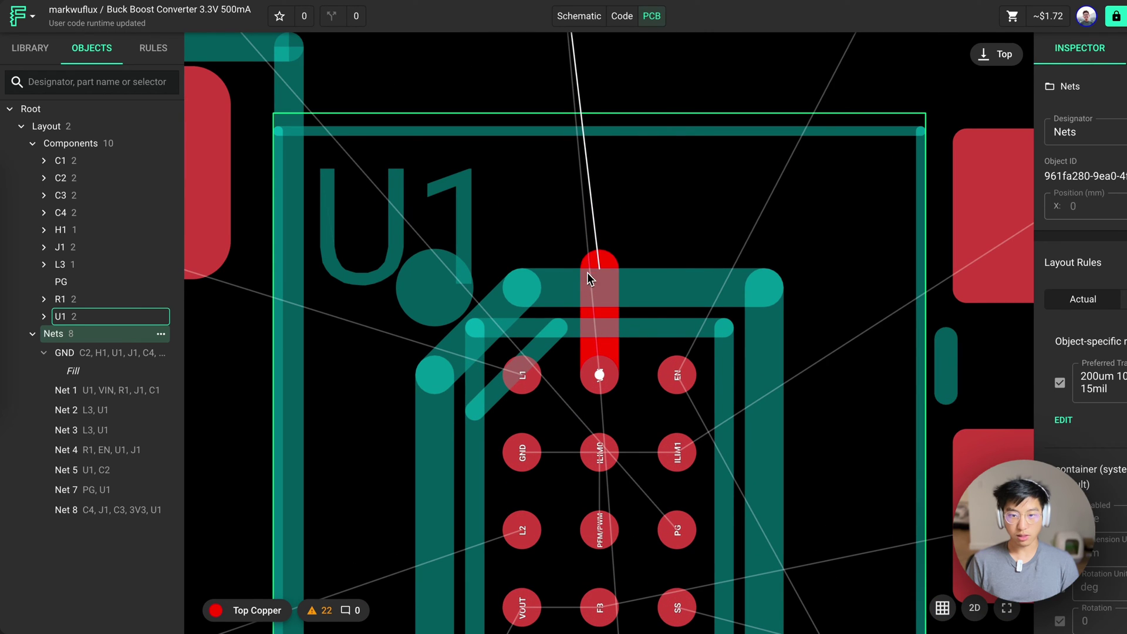
pyautogui.scroll(-2, 591, 267)
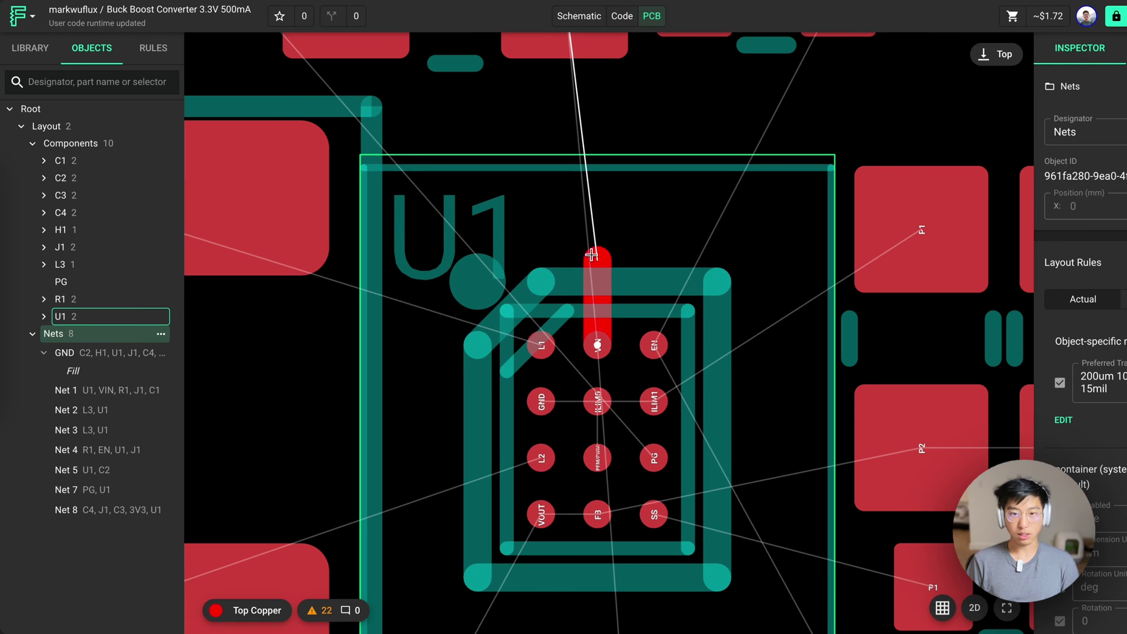
pyautogui.click(596, 303)
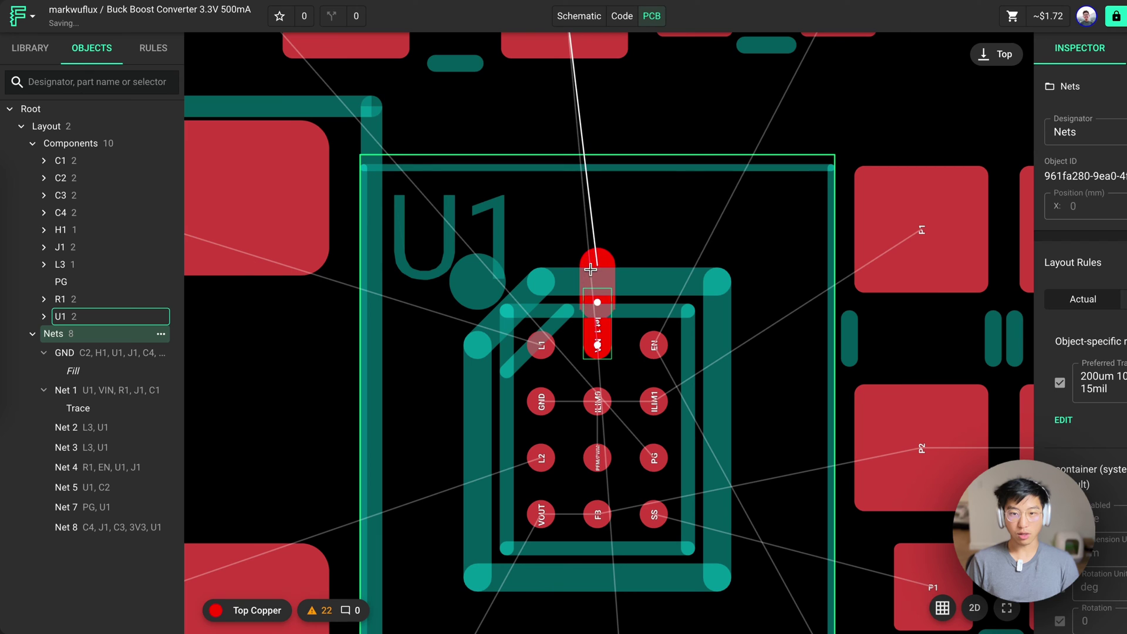
# Route the Net 1 trace upward through several corners and finish it on C1's pad
pyautogui.click(592, 268)
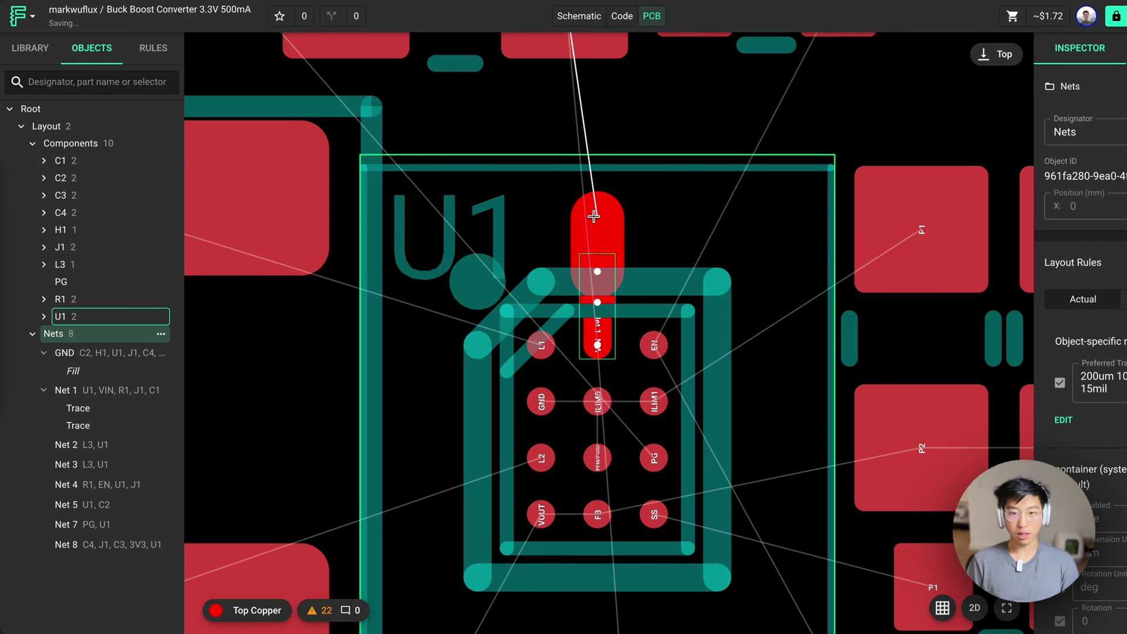
pyautogui.click(596, 216)
pyautogui.scroll(-2, 595, 215)
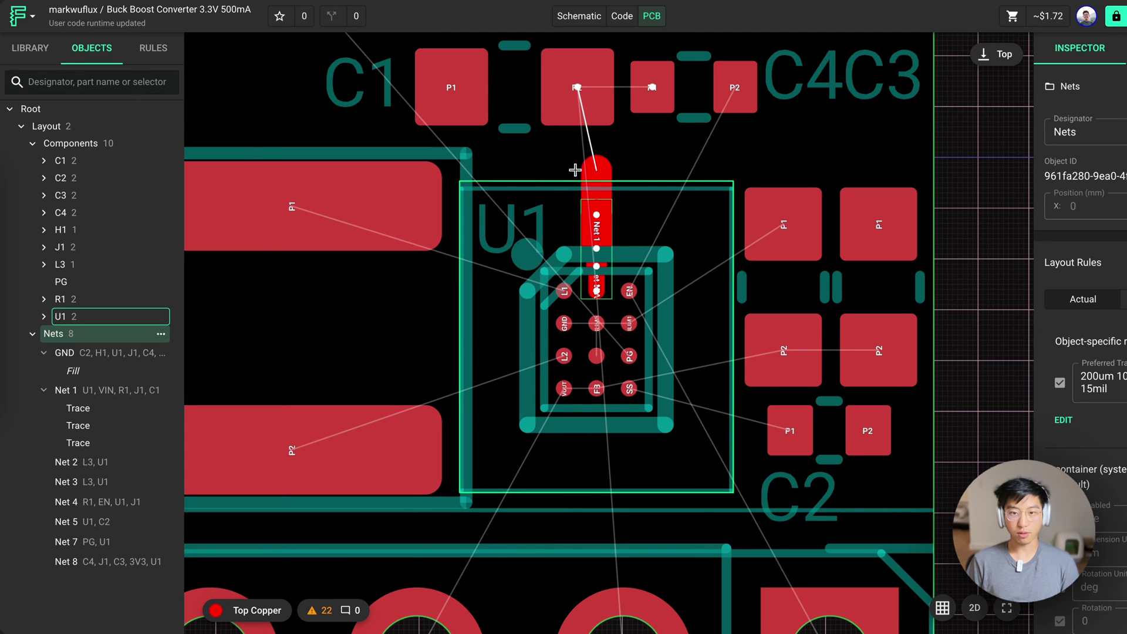
pyautogui.click(576, 171)
pyautogui.click(577, 88)
pyautogui.click(577, 88)
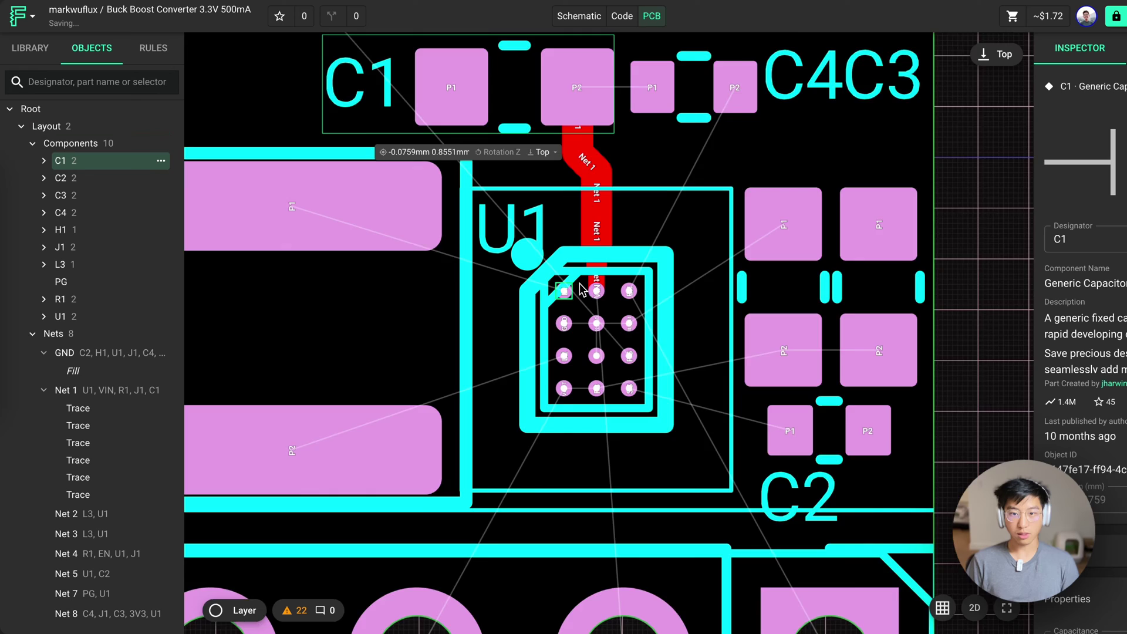
pyautogui.scroll(2, 608, 290)
pyautogui.scroll(-5, 608, 290)
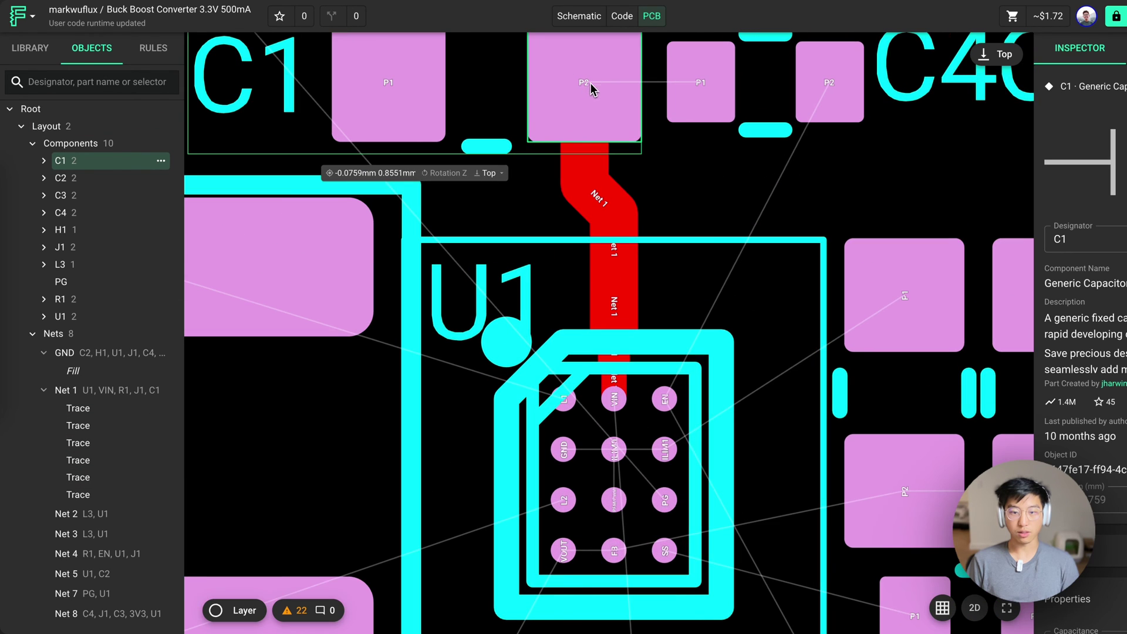
pyautogui.click(637, 358)
pyautogui.scroll(3, 636, 358)
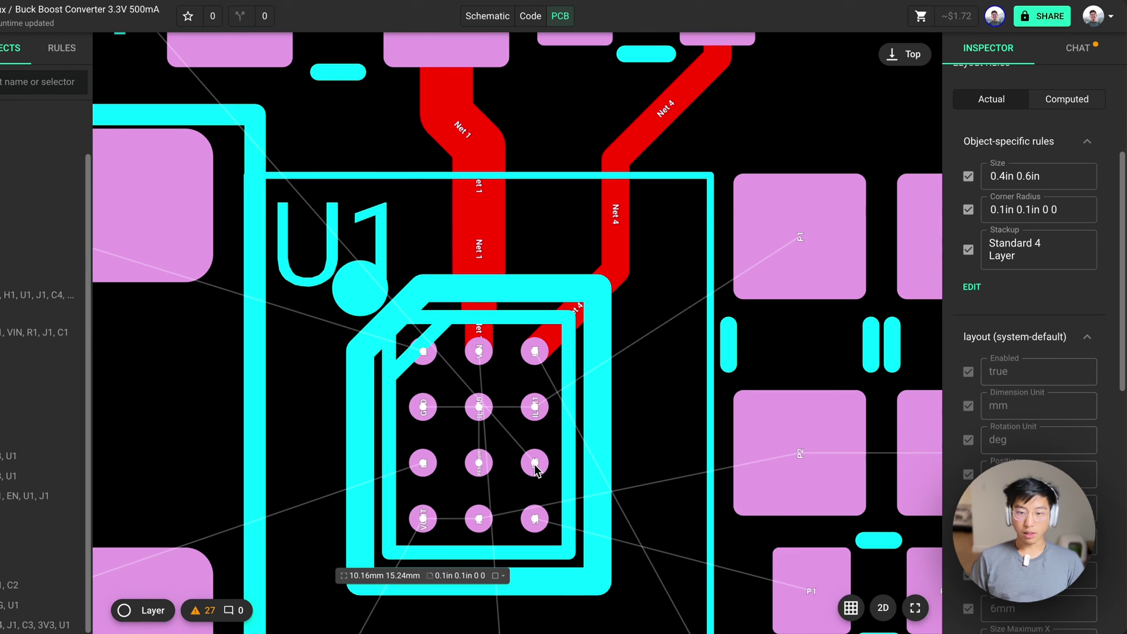
# Run a short trace right from U1's PG pad and terminate it with a Bottom Copper via
pyautogui.click(534, 463)
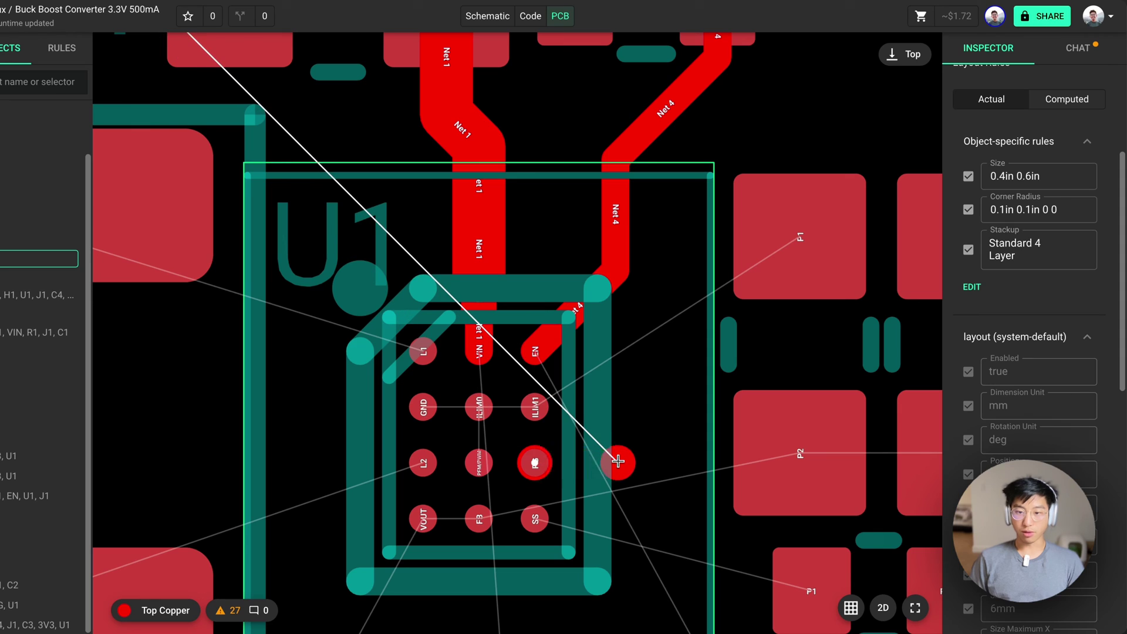
pyautogui.rightClick(641, 458)
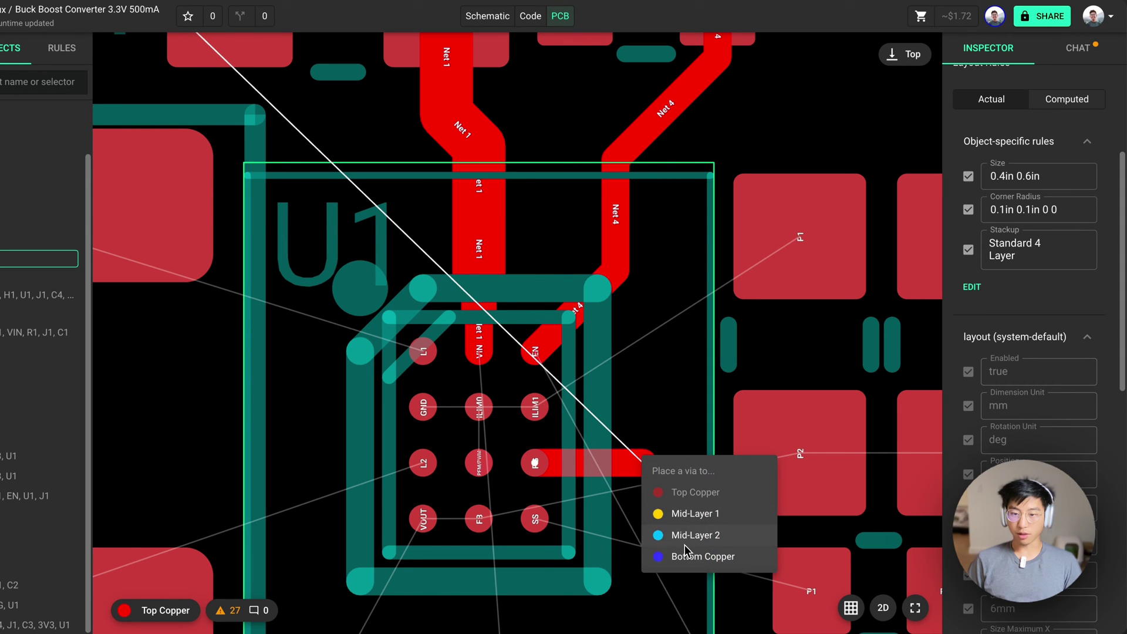
pyautogui.click(700, 558)
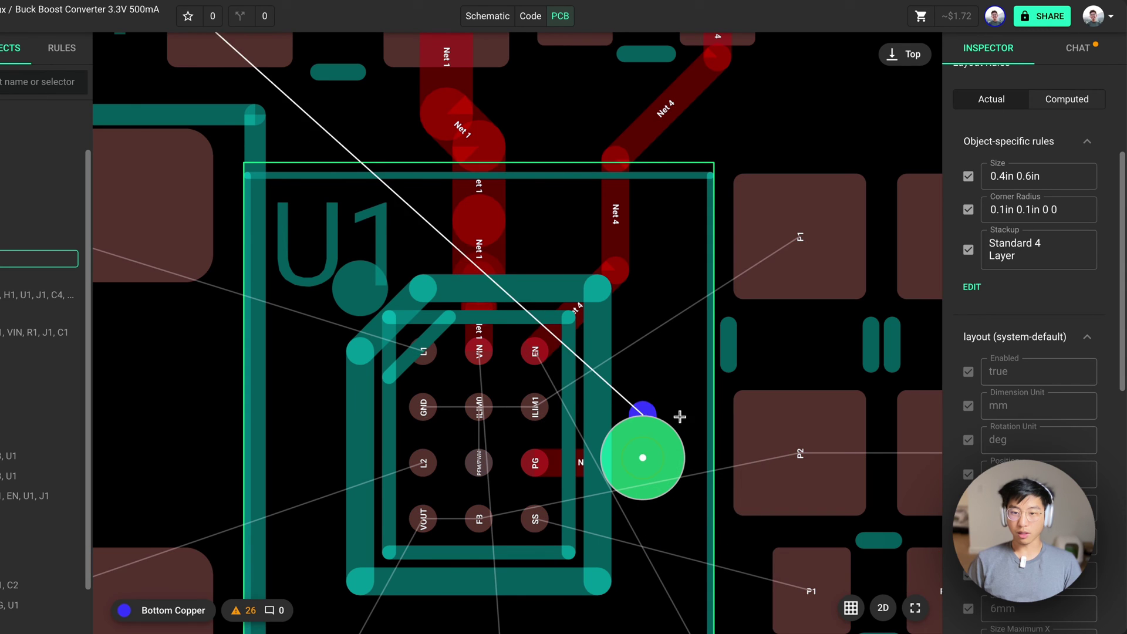
pyautogui.click(643, 439)
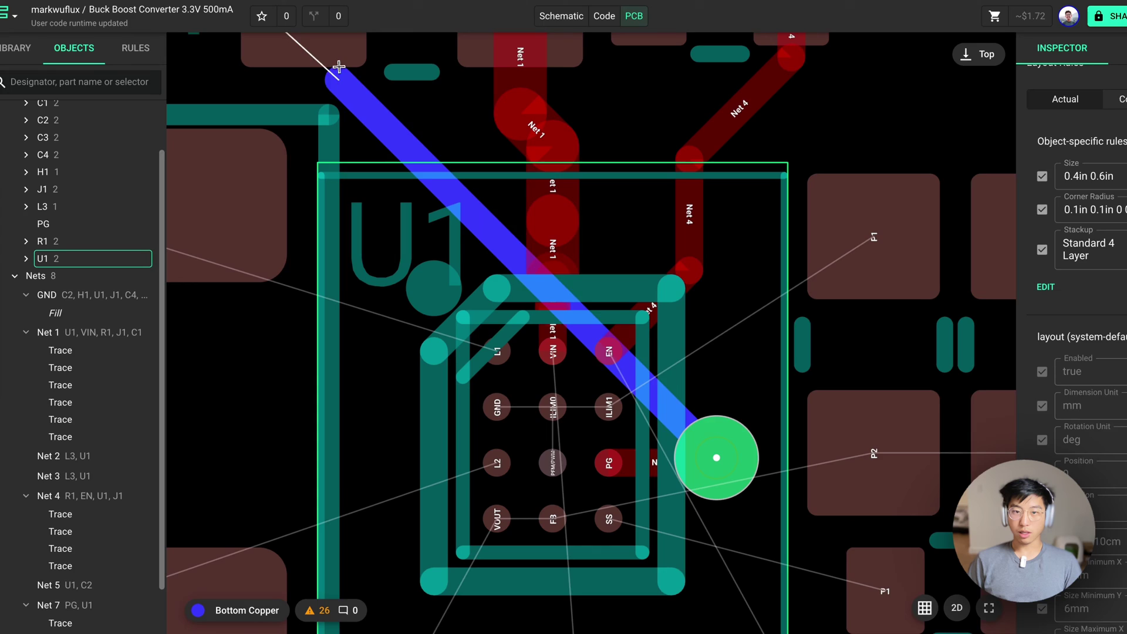
pyautogui.press('Escape')
pyautogui.click(741, 454)
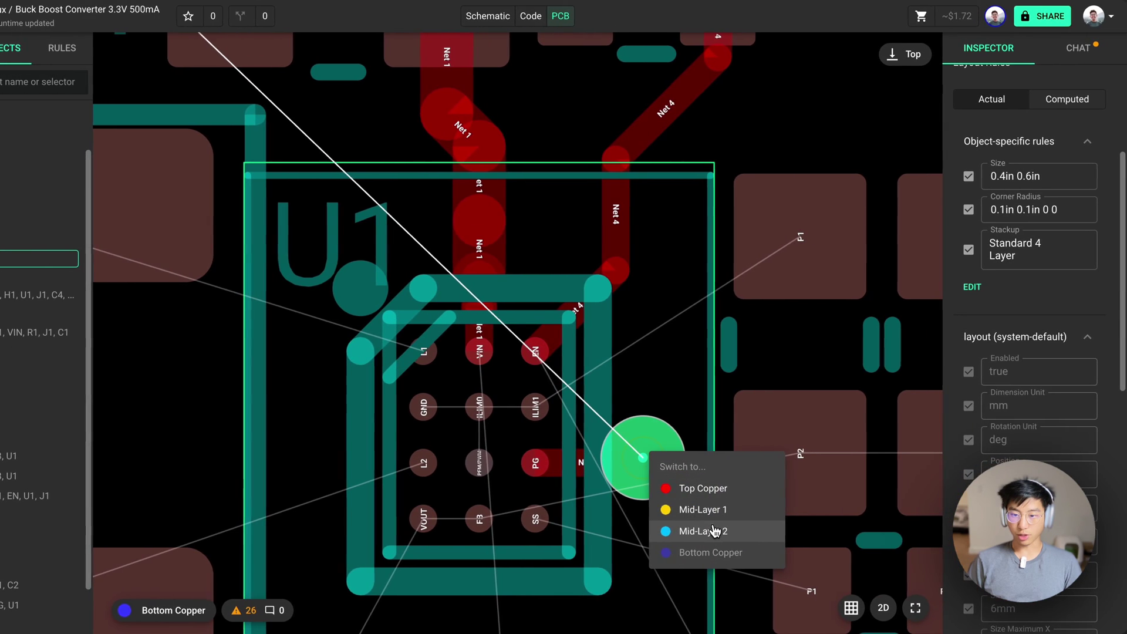
pyautogui.click(714, 531)
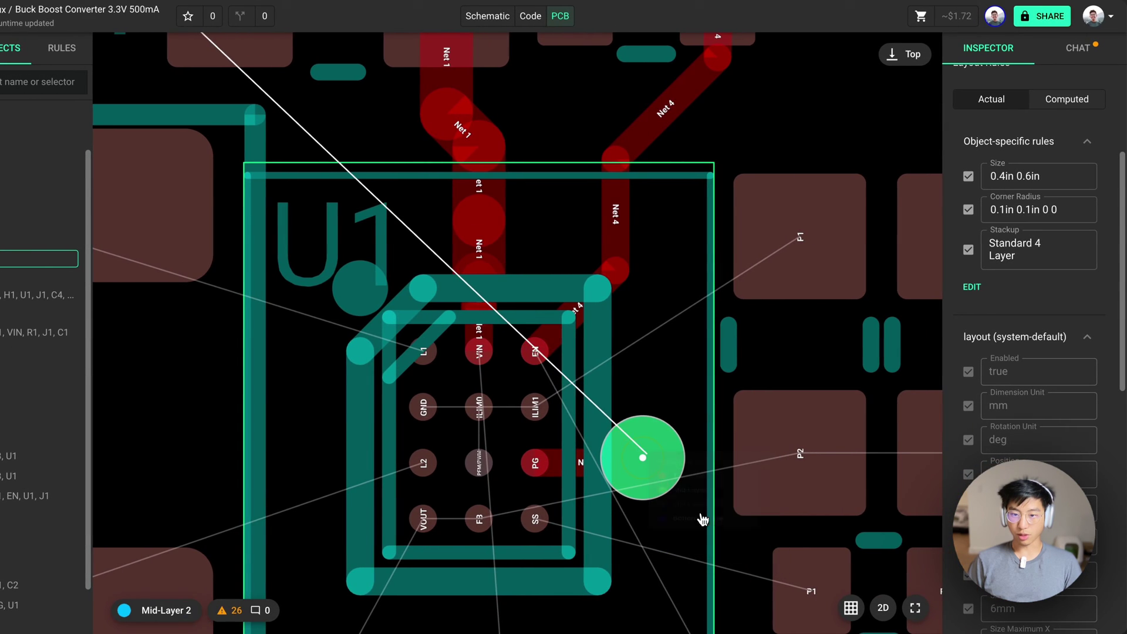
pyautogui.press('Escape')
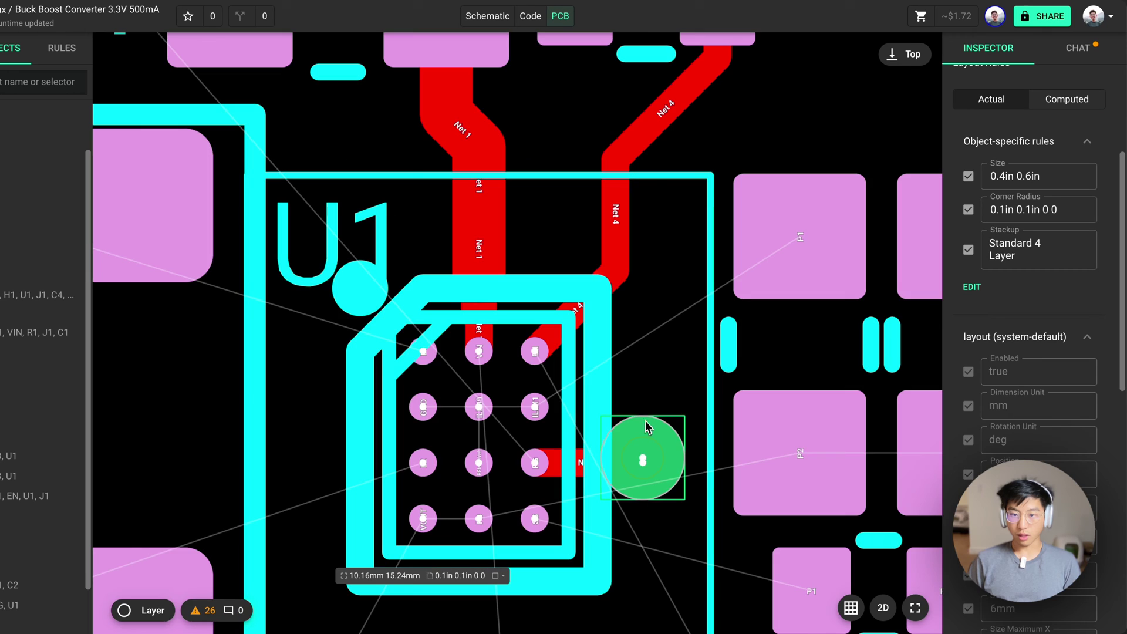
# Change the board stackup to Standard 2 Layer
pyautogui.scroll(-5, 651, 452)
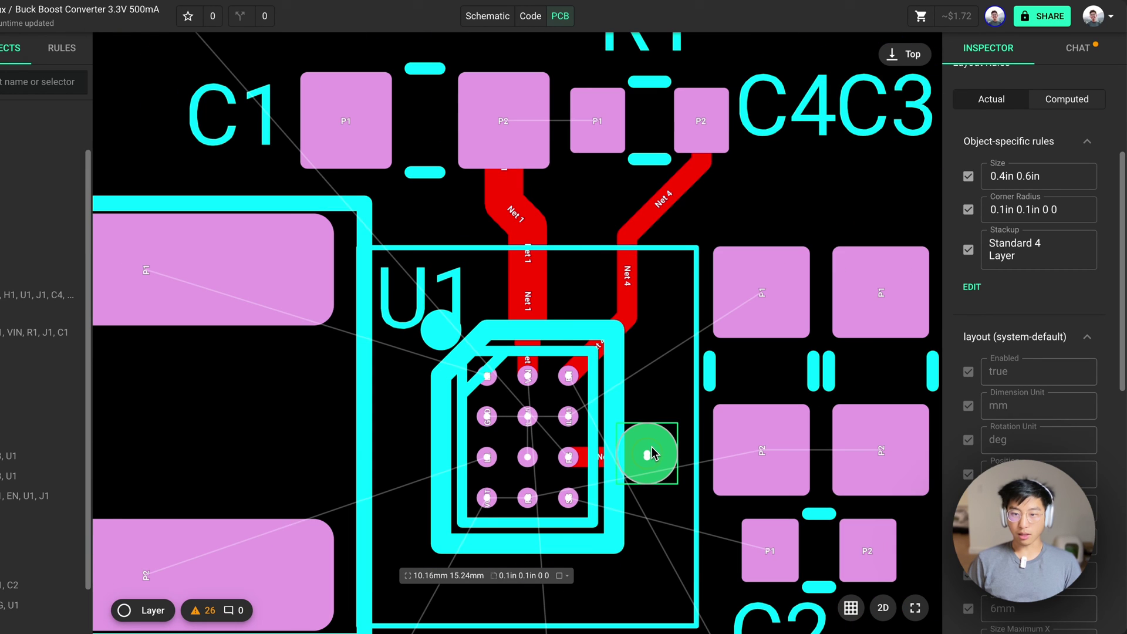
pyautogui.scroll(-1, 600, 325)
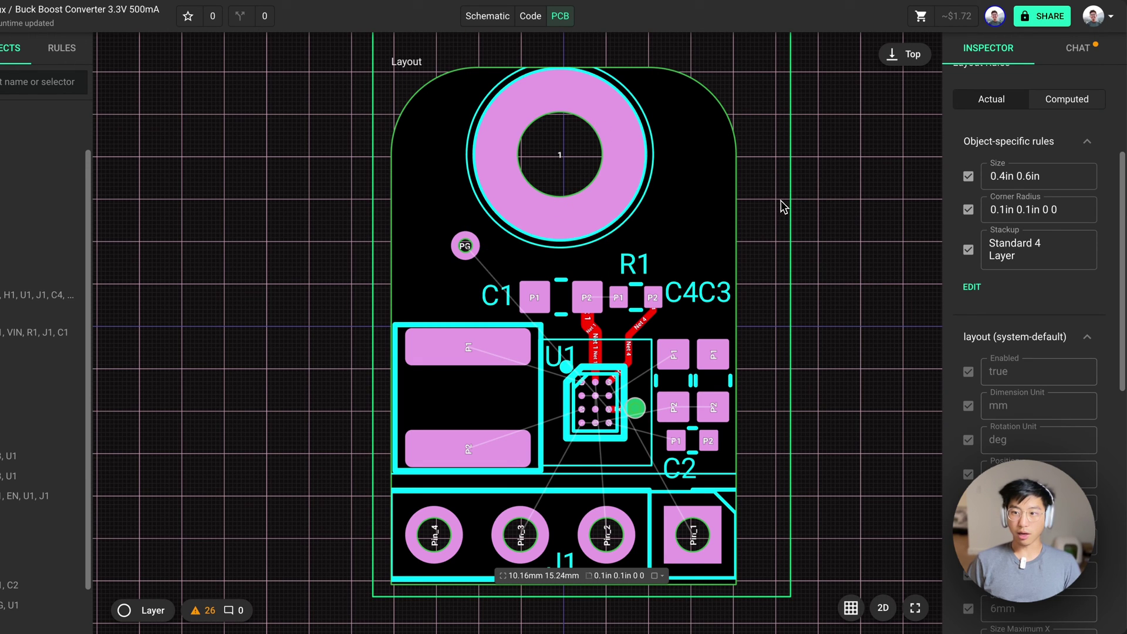
pyautogui.click(1005, 243)
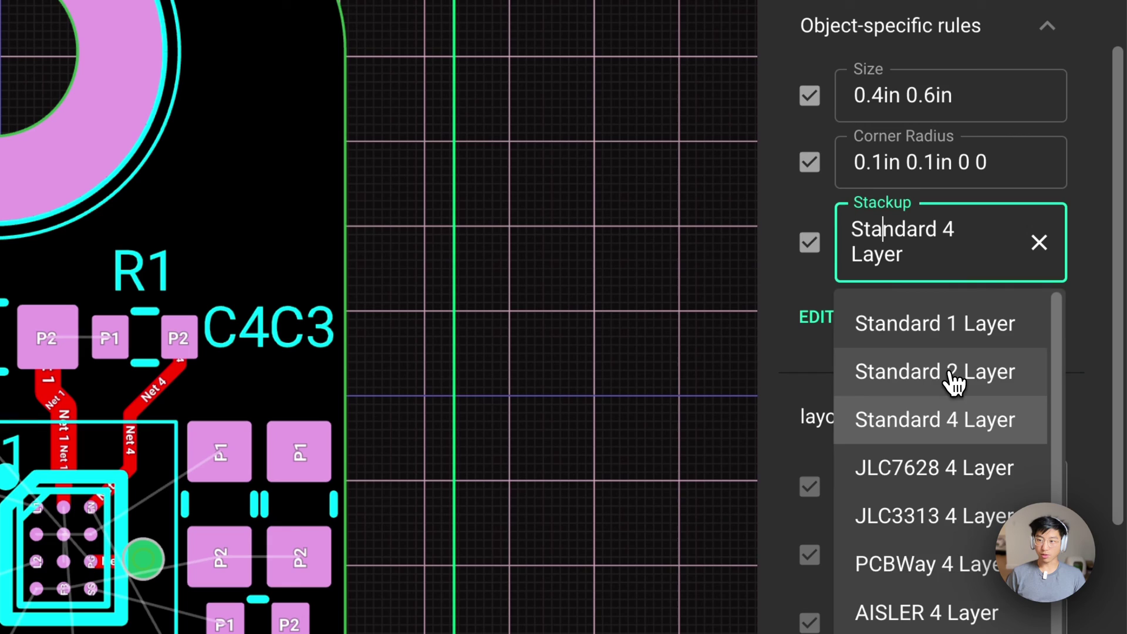
pyautogui.click(952, 379)
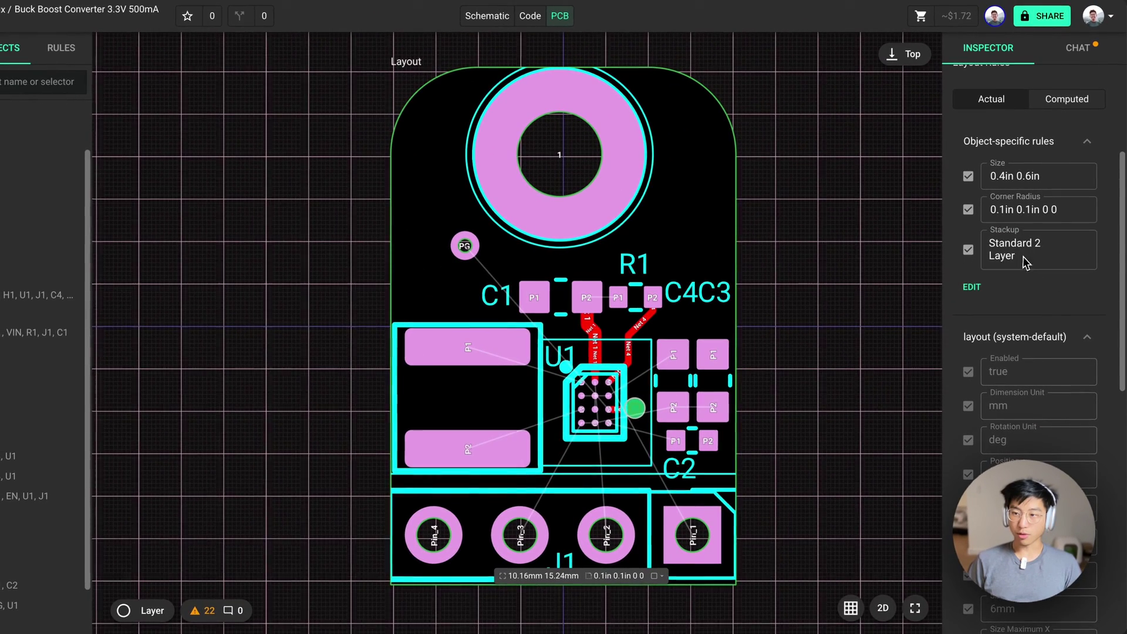
# Make the board's layout rules editable and look up 'stack' rules without adding one
pyautogui.click(971, 286)
pyautogui.click(971, 242)
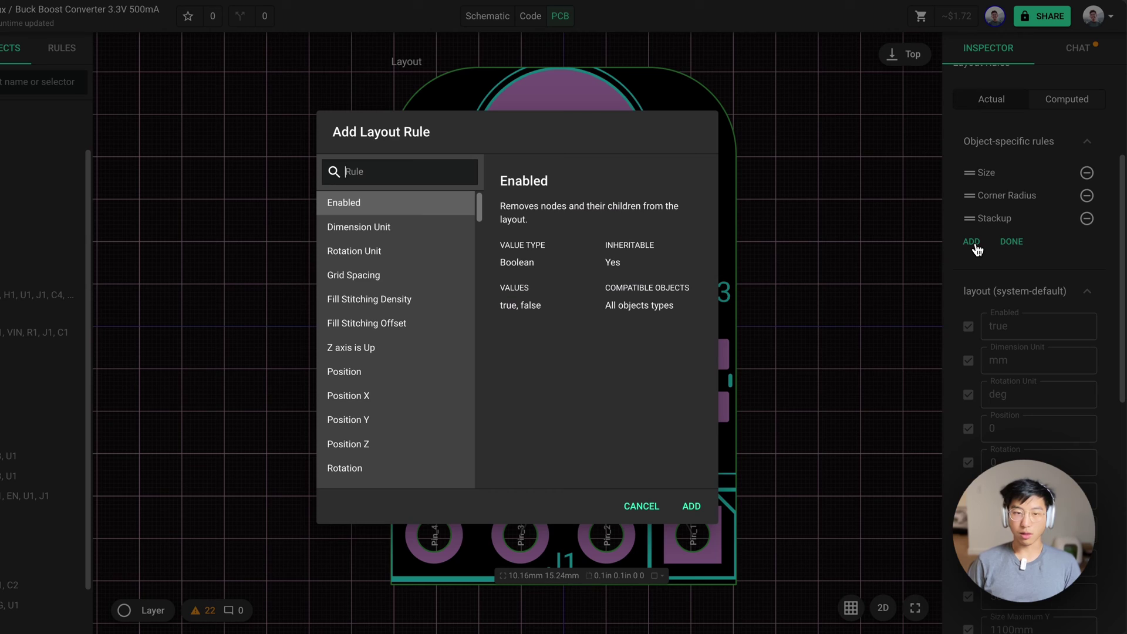
pyautogui.write('stack')
pyautogui.click(640, 506)
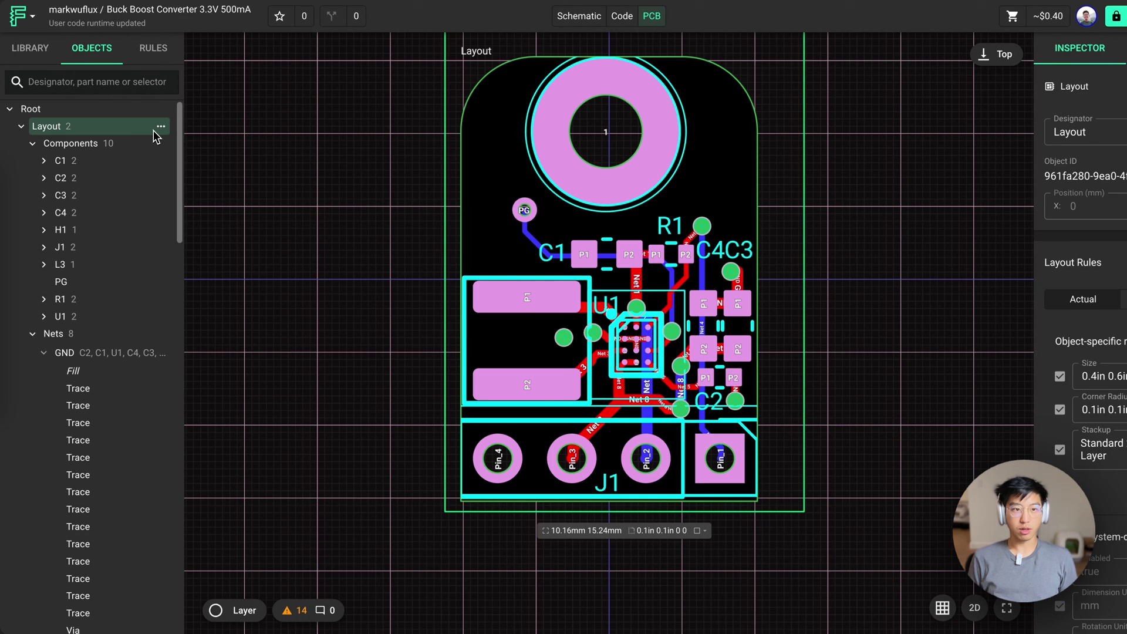
# Add a silkscreen line to the layout and nudge it higher on the board
pyautogui.rightClick(146, 130)
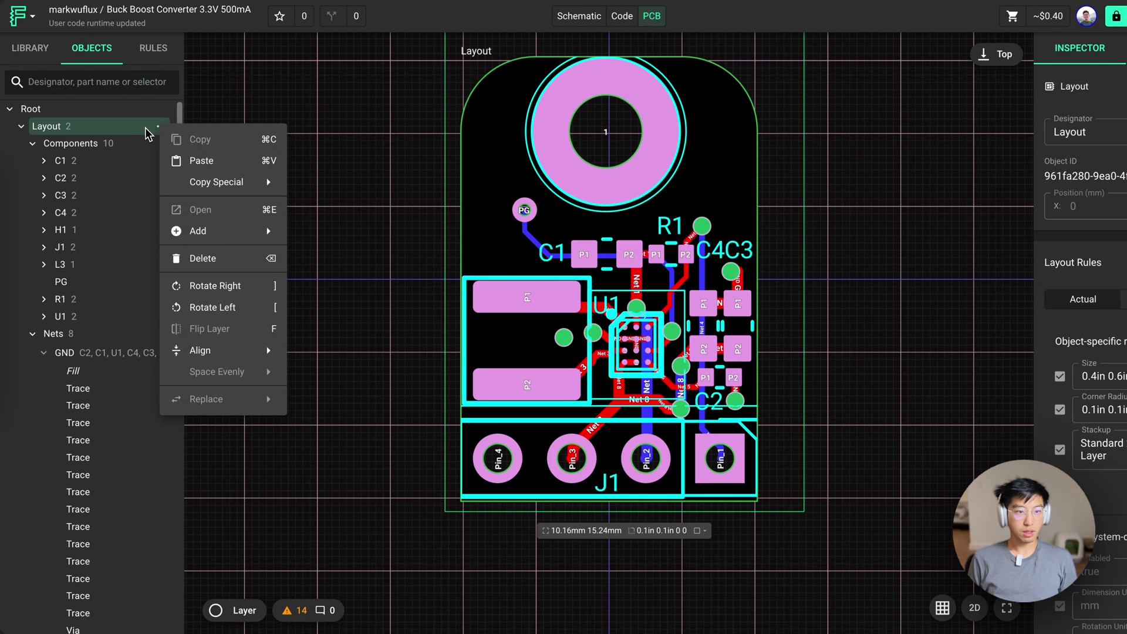
pyautogui.moveTo(232, 234)
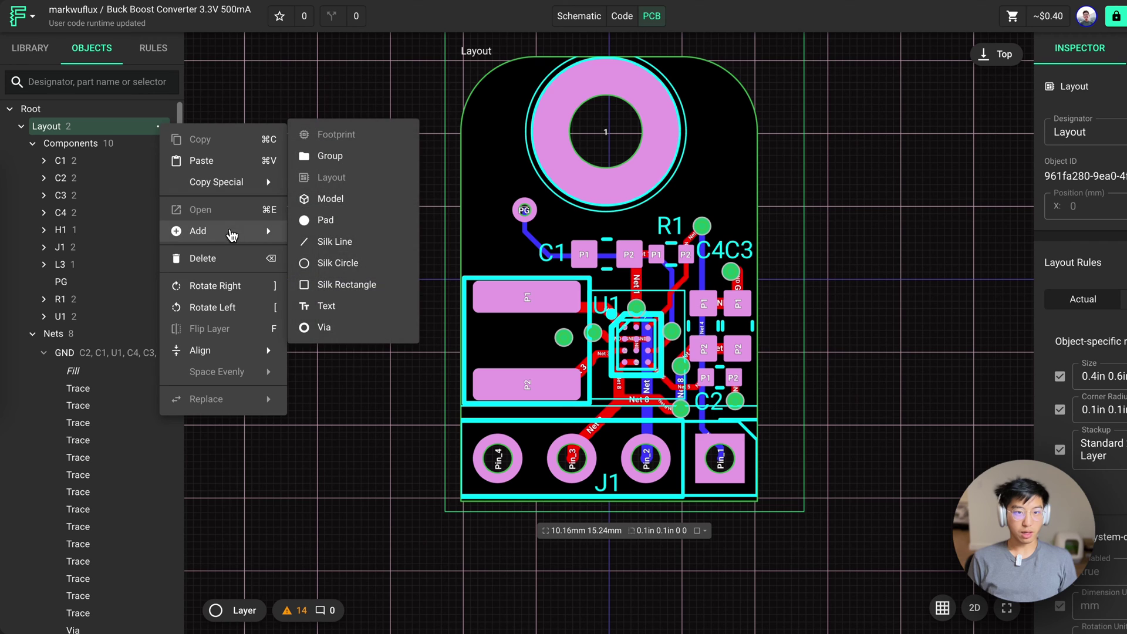
pyautogui.click(308, 242)
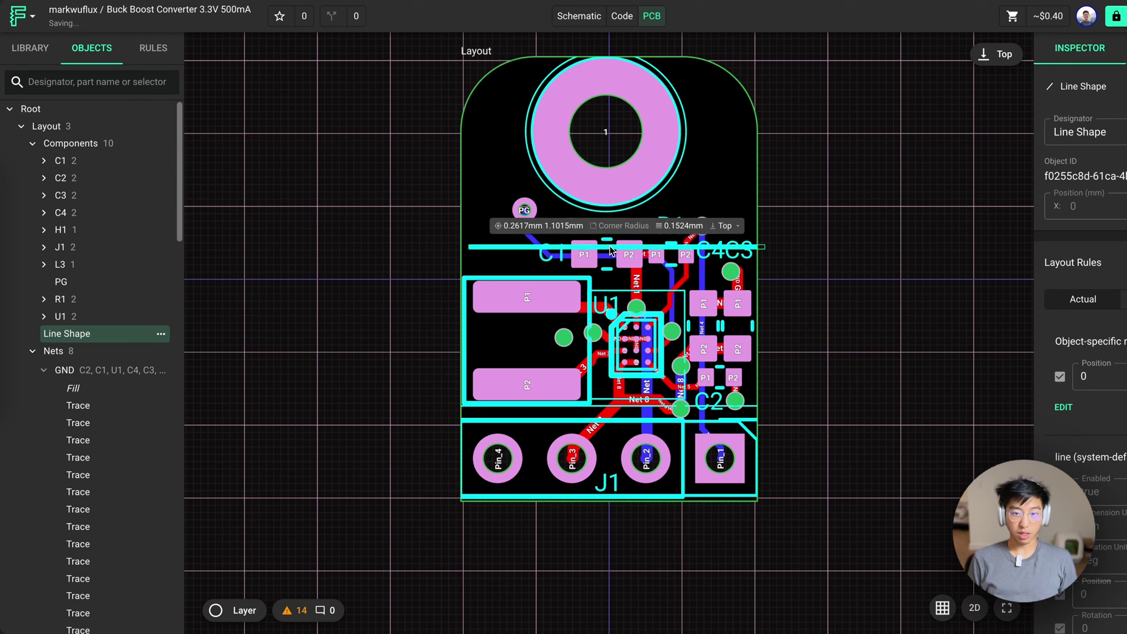
pyautogui.moveTo(610, 250); pyautogui.dragTo(615, 236)
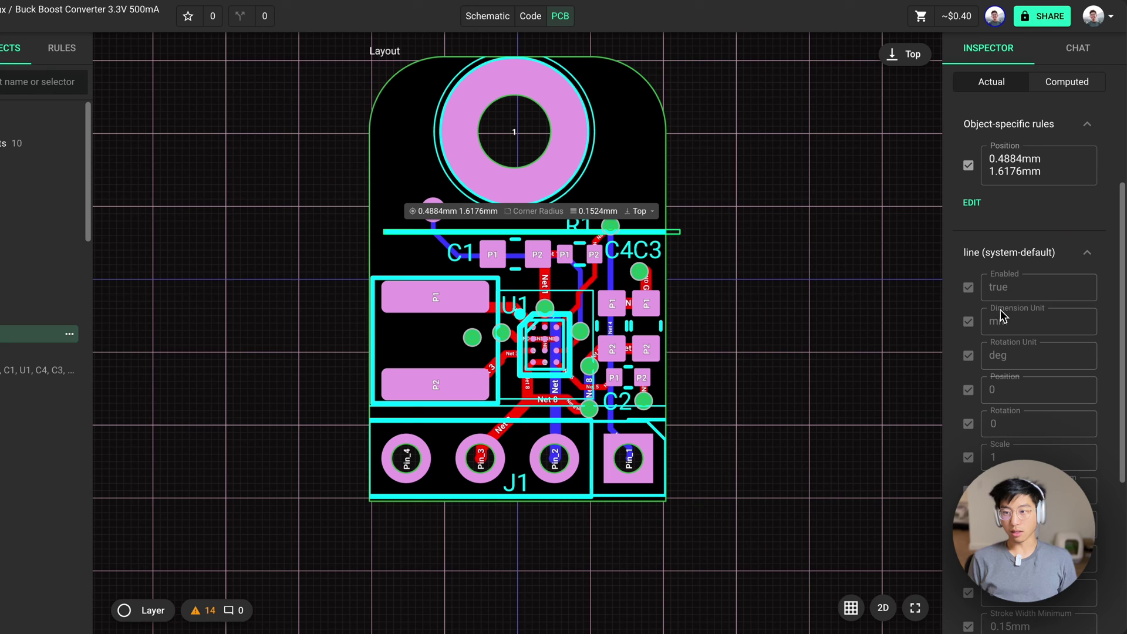
# Give the silk line an Asset rule set to FluxLogoTransparent
pyautogui.click(971, 202)
pyautogui.click(972, 180)
pyautogui.write('as')
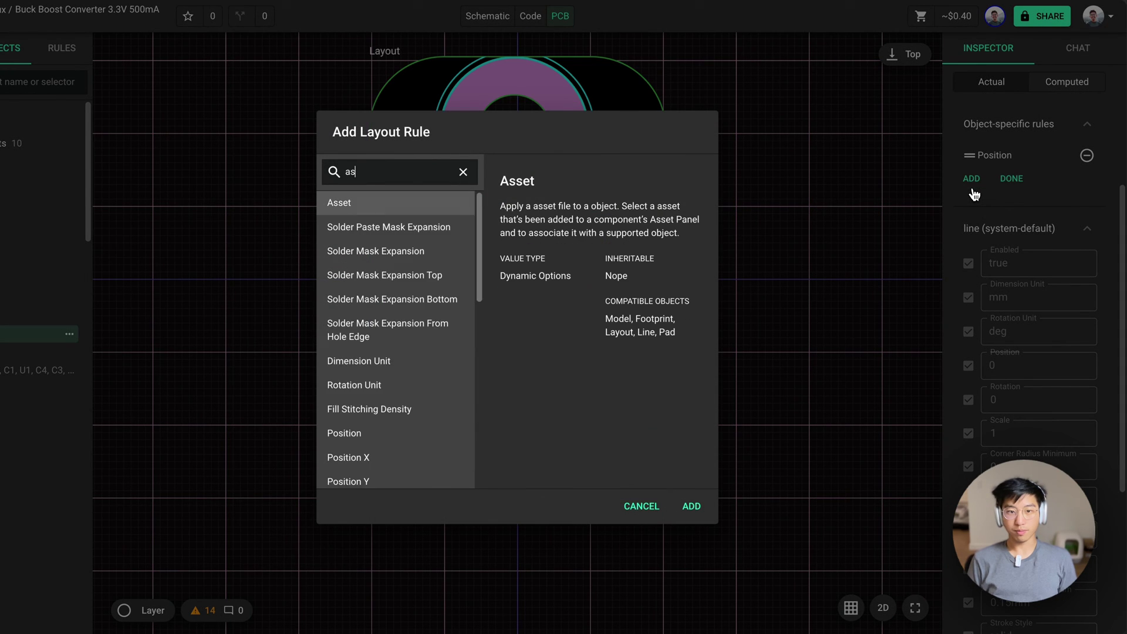
pyautogui.write('se')
pyautogui.press('Return')
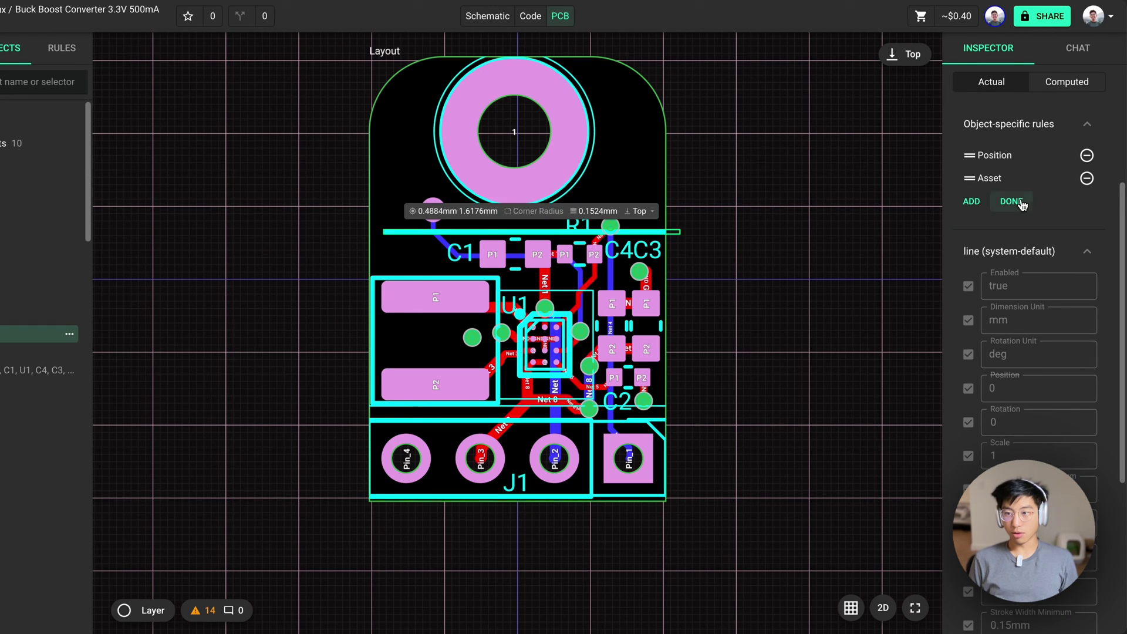
pyautogui.click(1011, 201)
pyautogui.click(1014, 203)
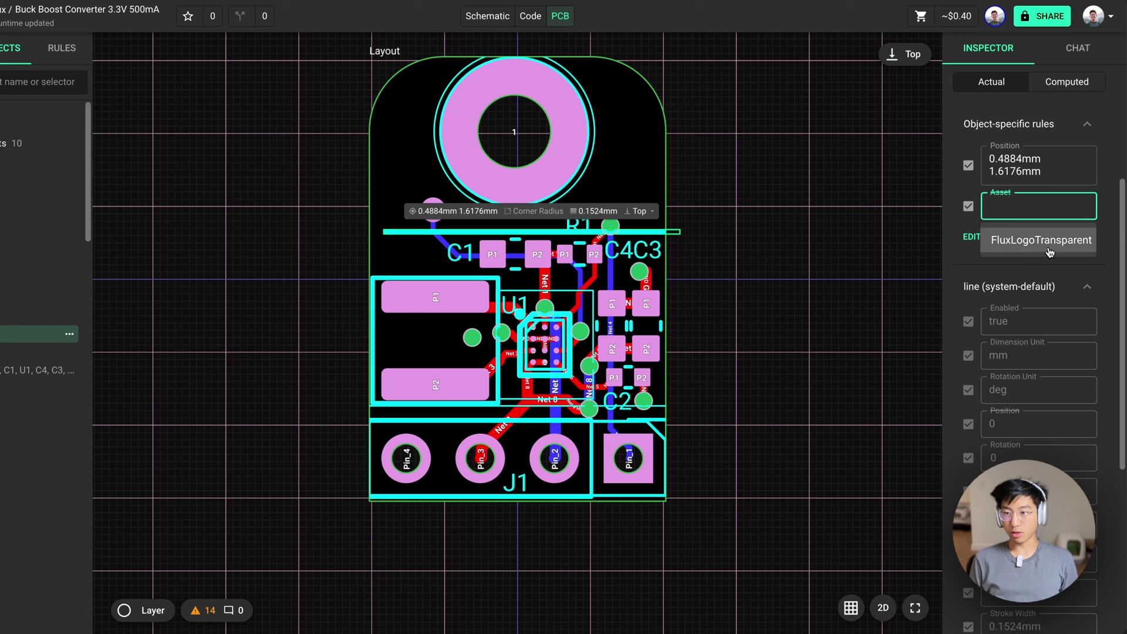
pyautogui.click(1042, 242)
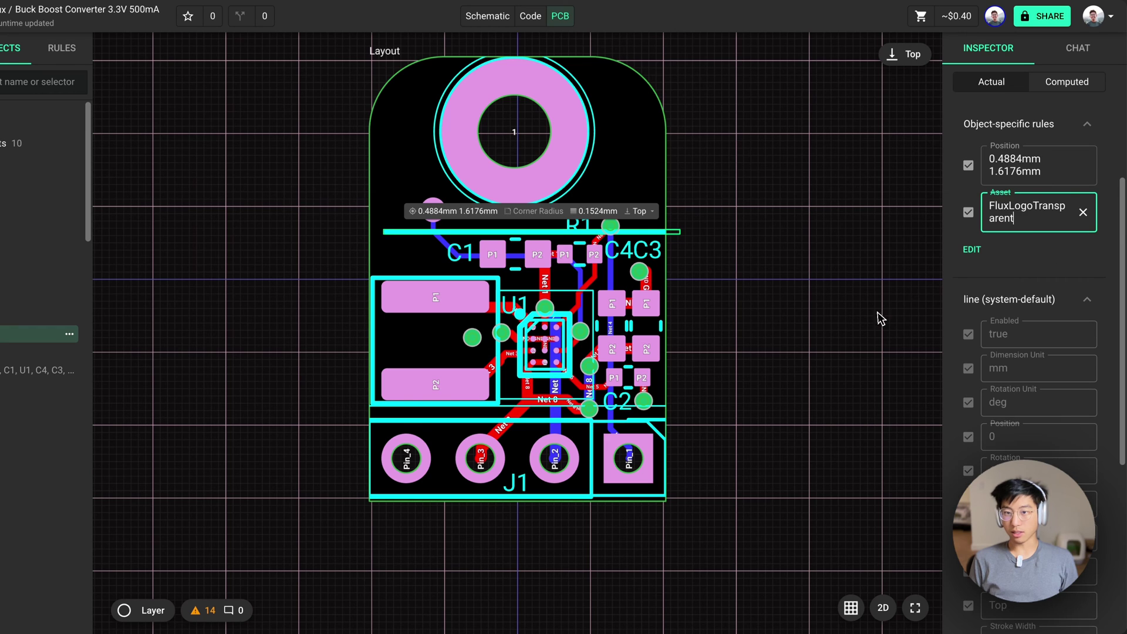
# Add a Scale rule of 0.000015 and move the logo to the board's top-right corner
pyautogui.click(971, 246)
pyautogui.click(974, 204)
pyautogui.write('s')
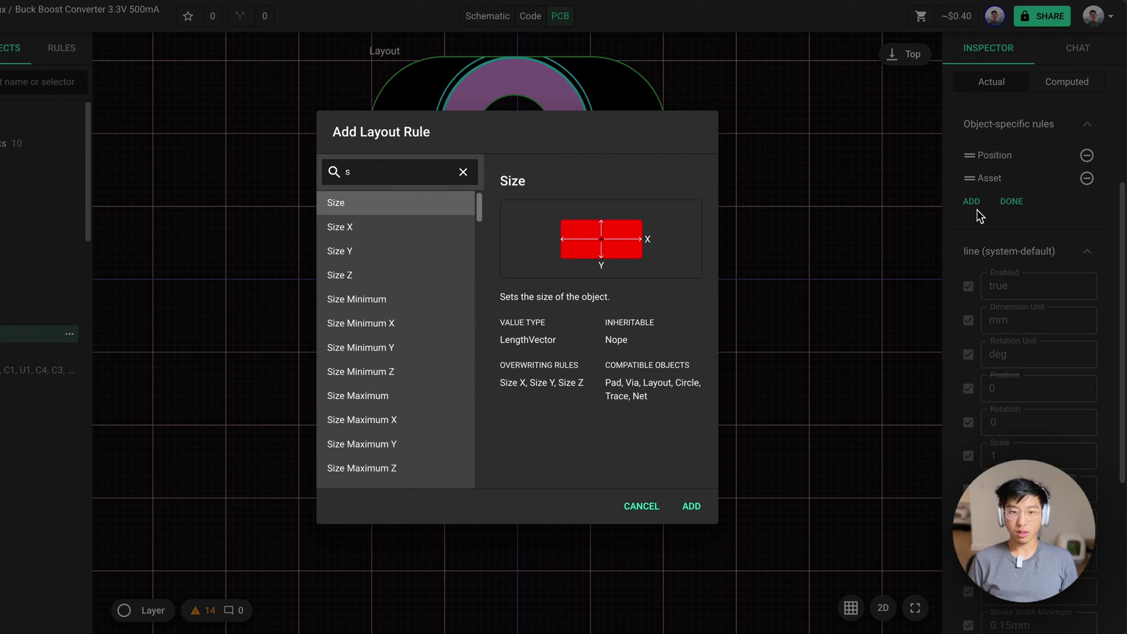
pyautogui.write('cale')
pyautogui.press('Return')
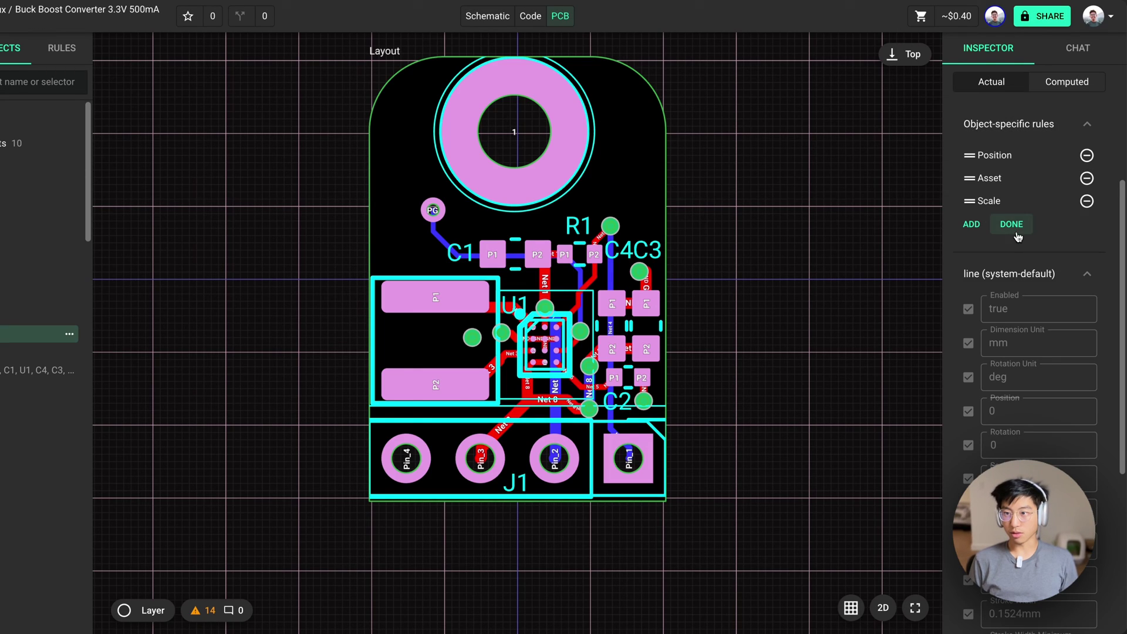
pyautogui.click(1012, 224)
pyautogui.click(987, 253)
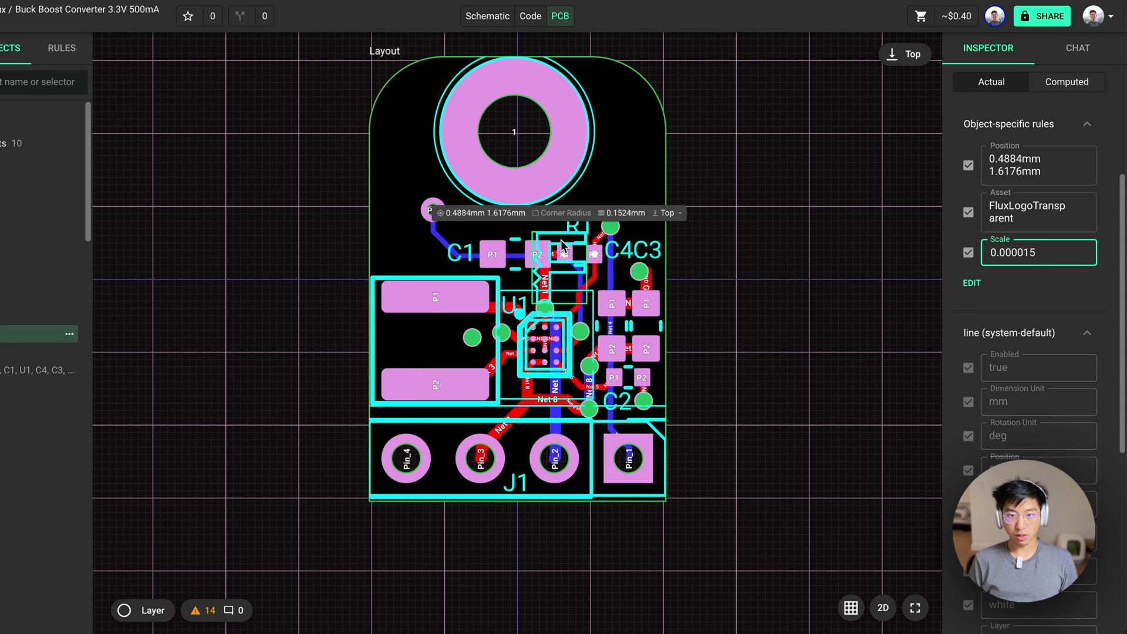
pyautogui.moveTo(561, 245); pyautogui.dragTo(628, 129)
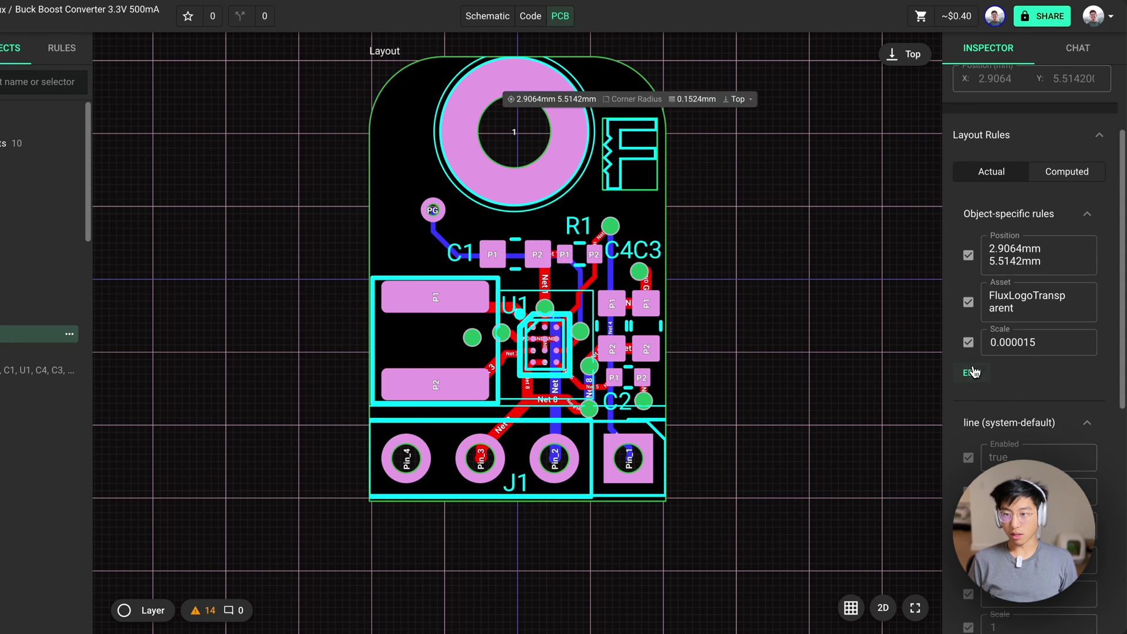
pyautogui.click(973, 373)
pyautogui.click(1011, 315)
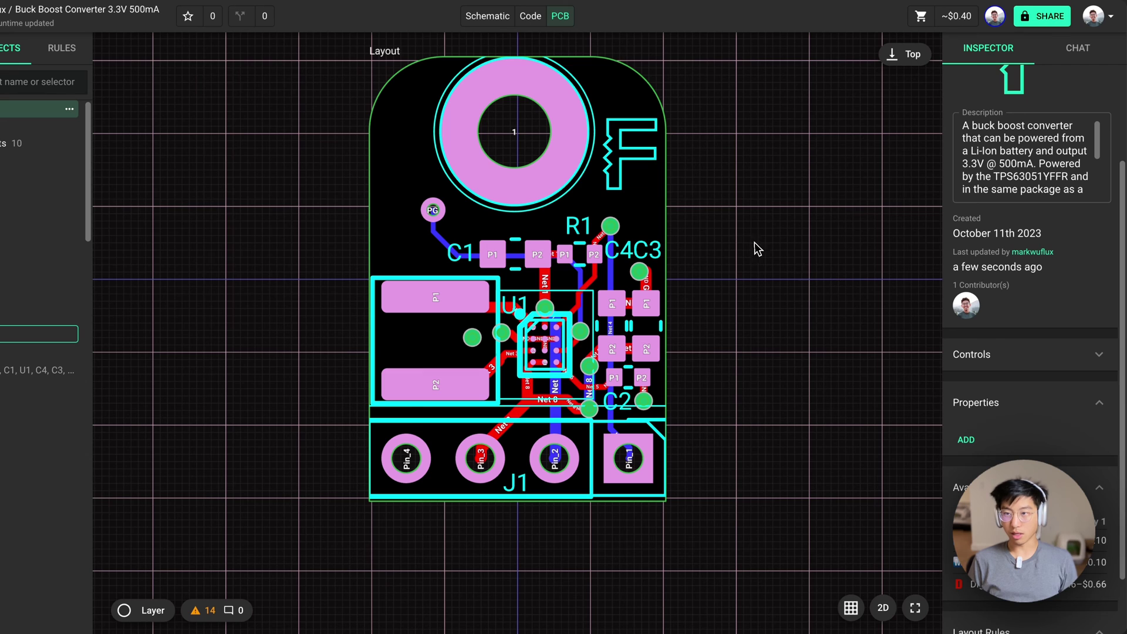
pyautogui.scroll(-3, 1050, 220)
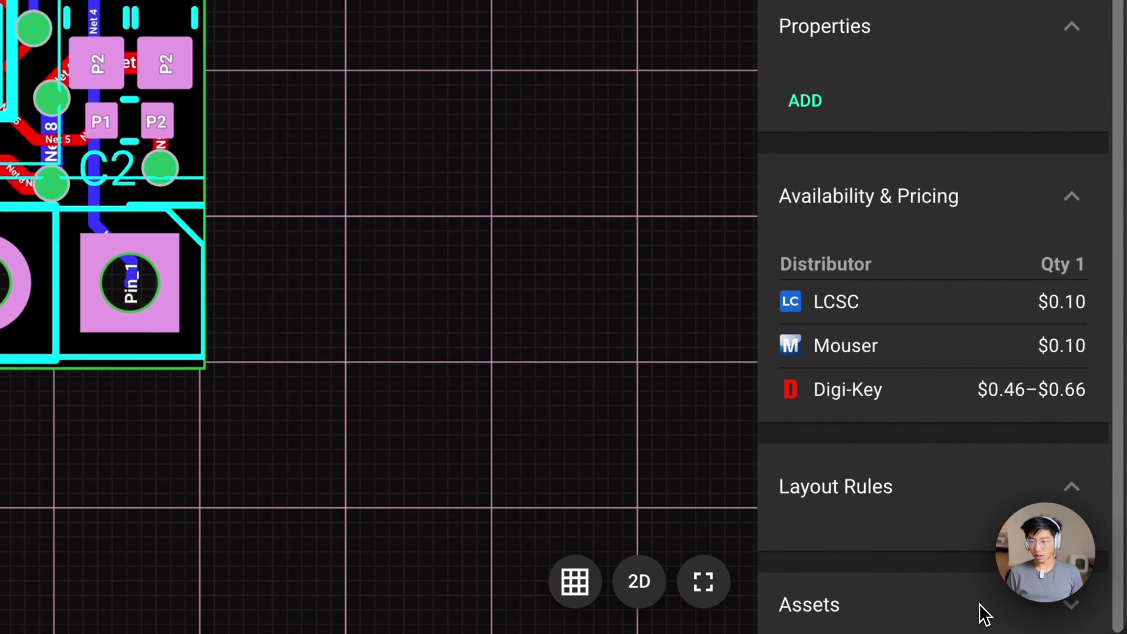
pyautogui.scroll(-4, 893, 347)
pyautogui.click(819, 605)
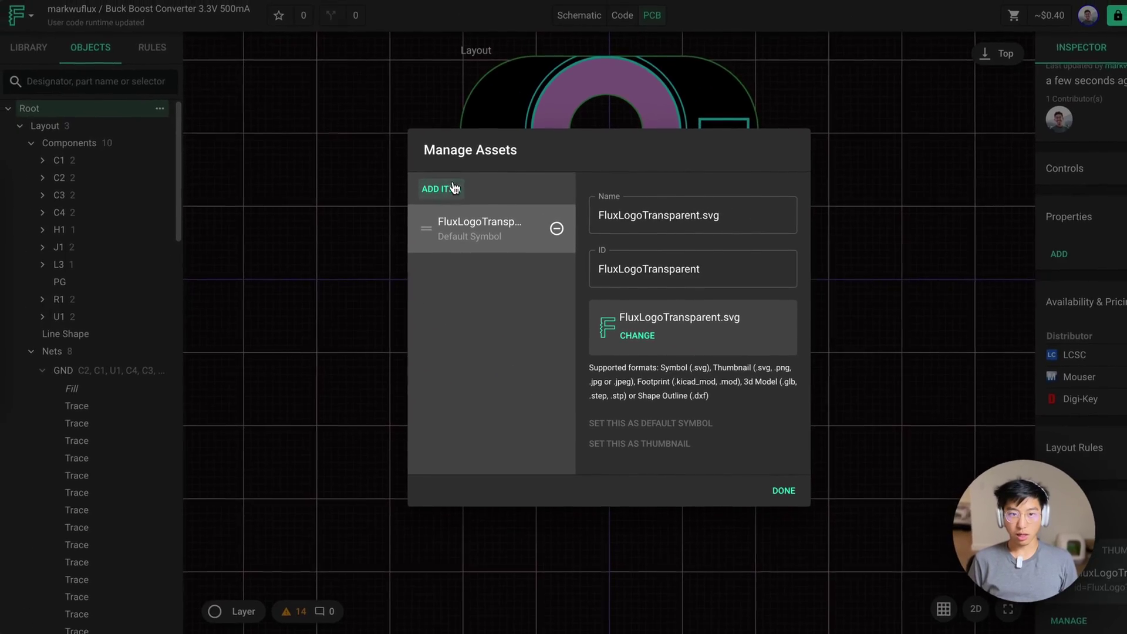
pyautogui.click(193, 343)
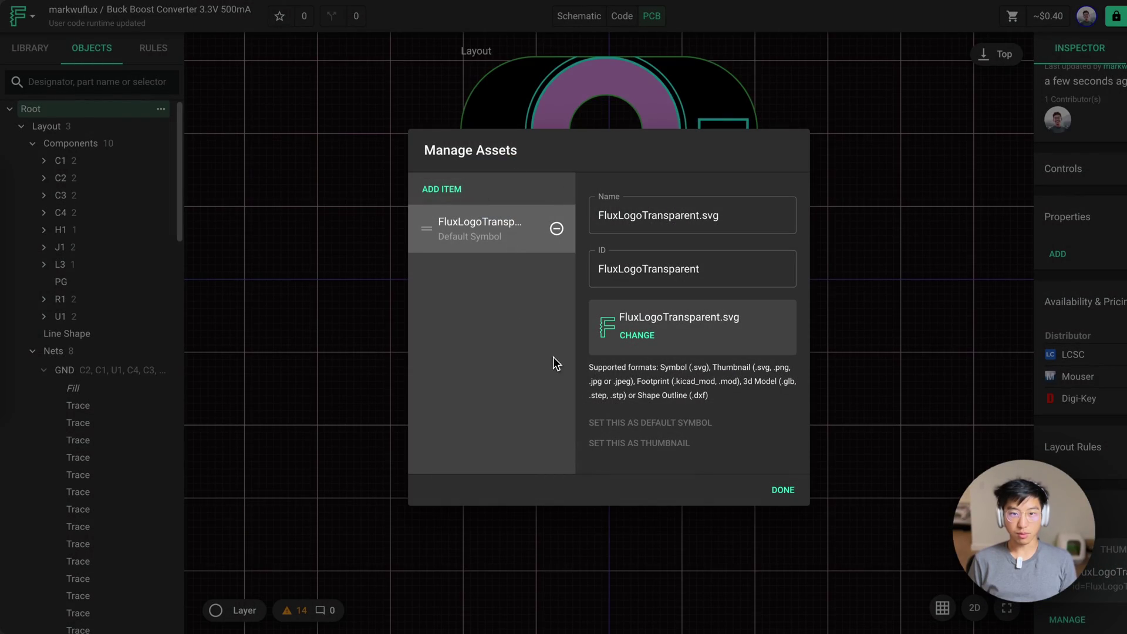
pyautogui.click(782, 490)
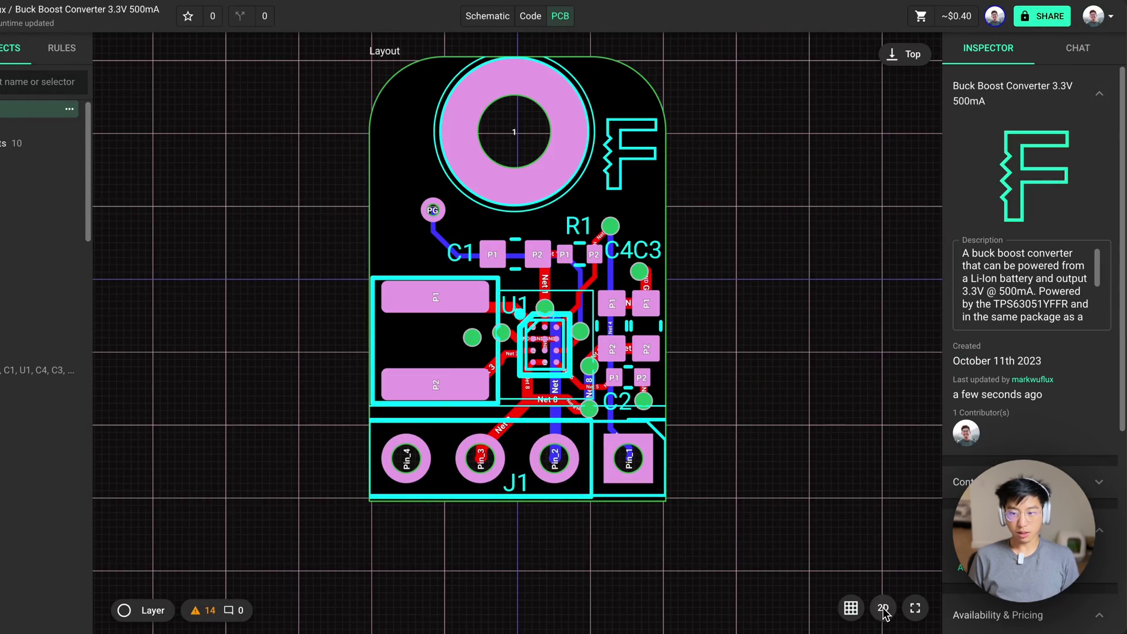
# Orbit the board in 3D view to inspect it, then return to 2D
pyautogui.click(884, 611)
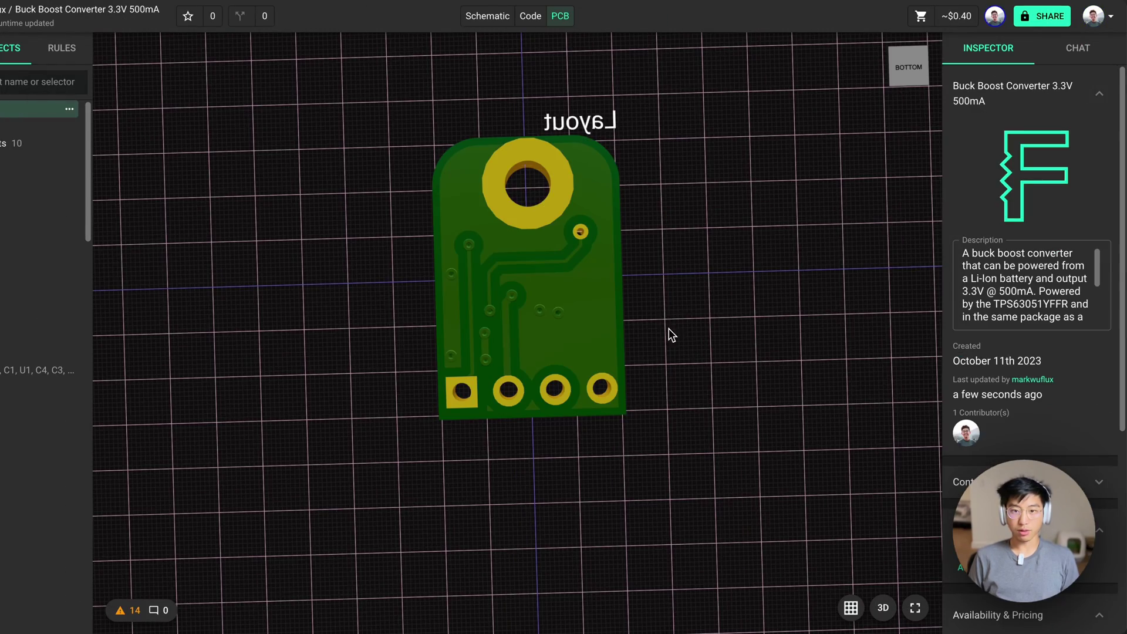
pyautogui.moveTo(671, 363); pyautogui.dragTo(505, 297)
pyautogui.click(543, 448)
pyautogui.moveTo(543, 448); pyautogui.dragTo(728, 203)
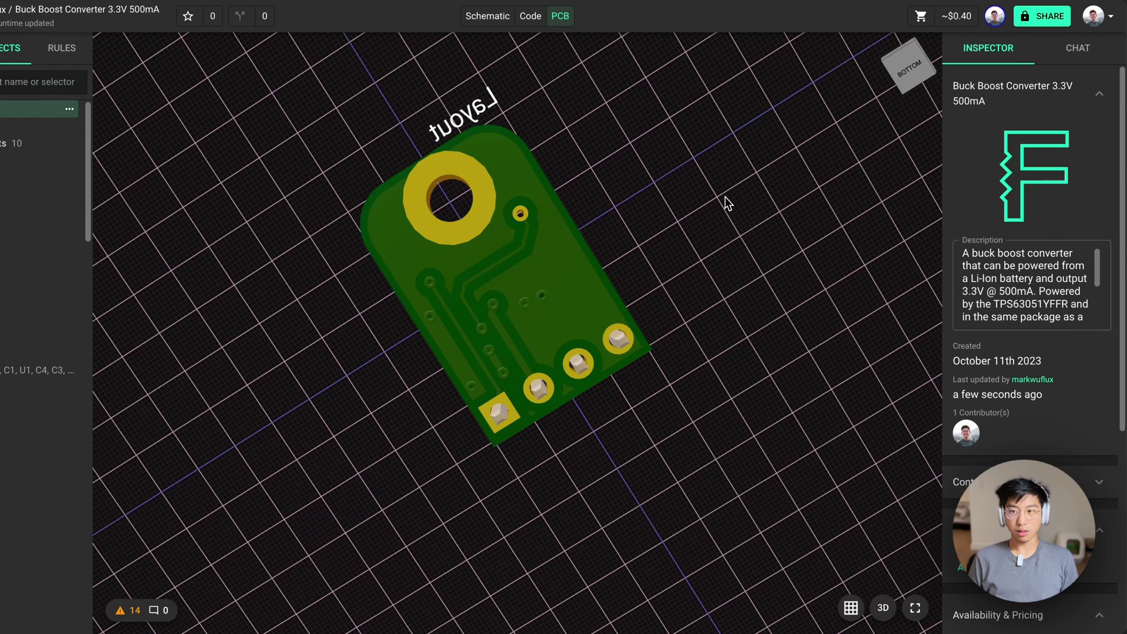
pyautogui.click(884, 607)
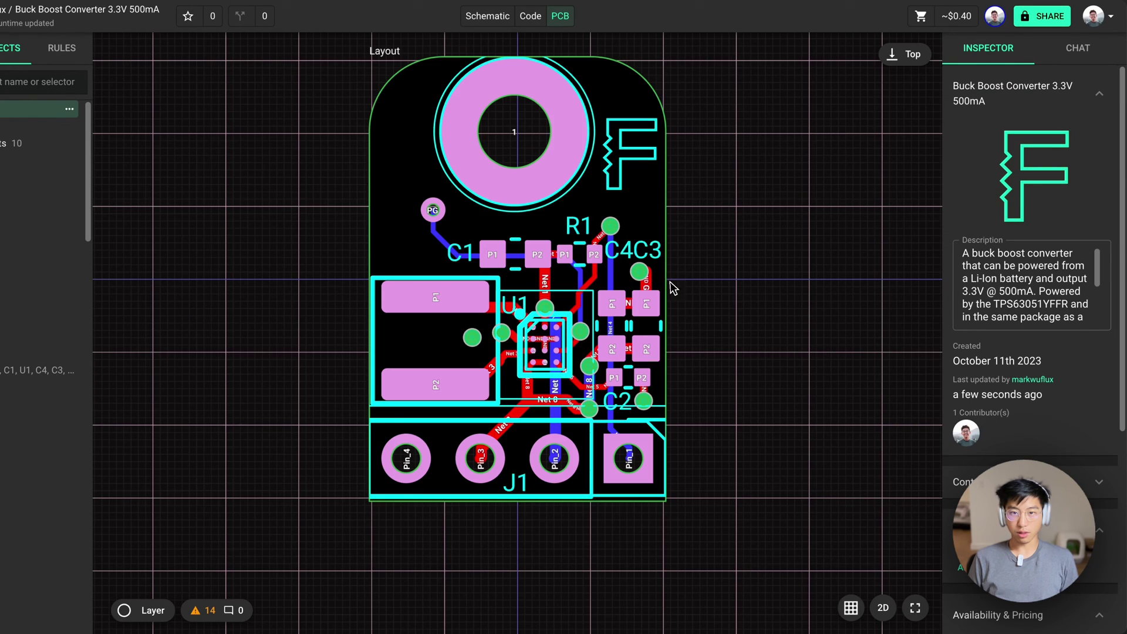
# Show the flat layout from the bottom side
pyautogui.click(901, 54)
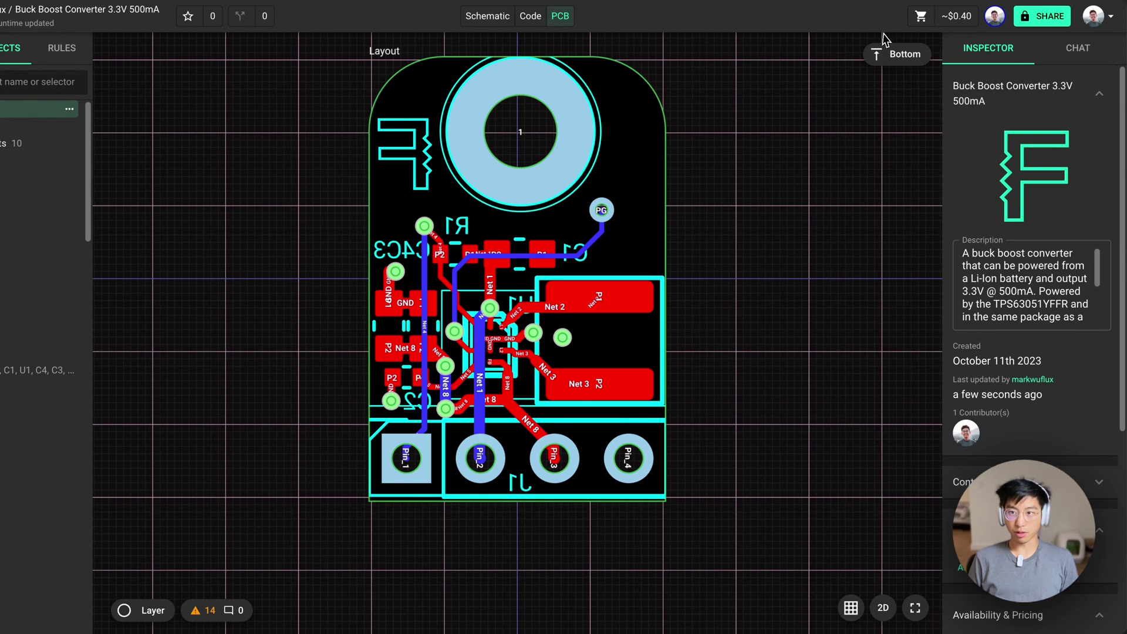
pyautogui.click(886, 52)
pyautogui.click(886, 53)
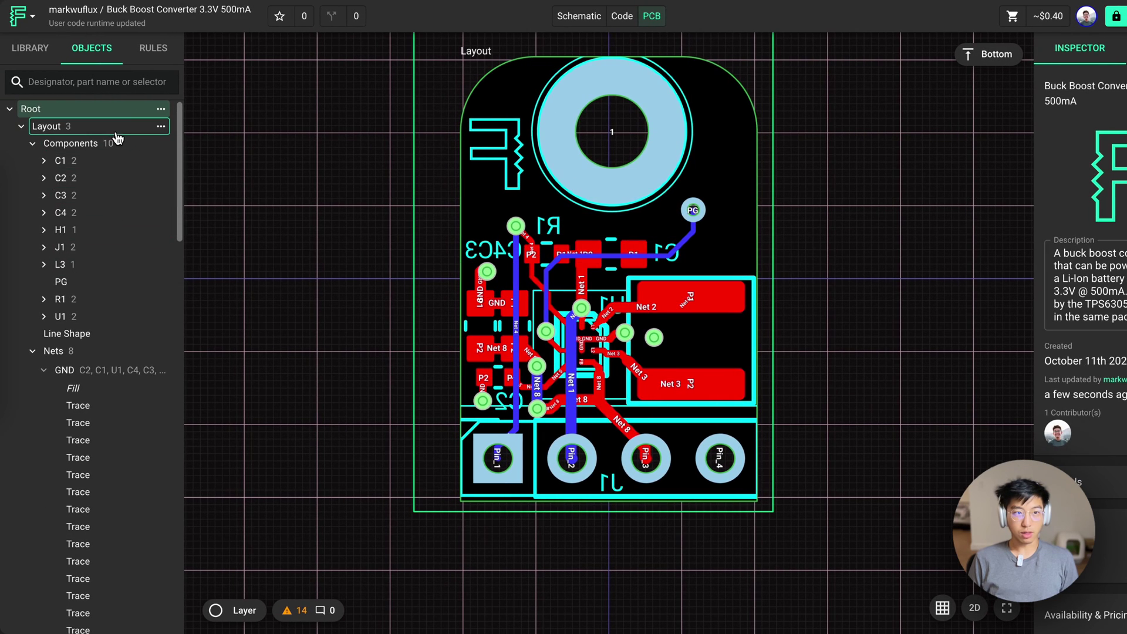
# Add a text shape to the layout reading 'EN VIN 3V3 GND'
pyautogui.click(117, 135)
pyautogui.click(161, 126)
pyautogui.moveTo(235, 195)
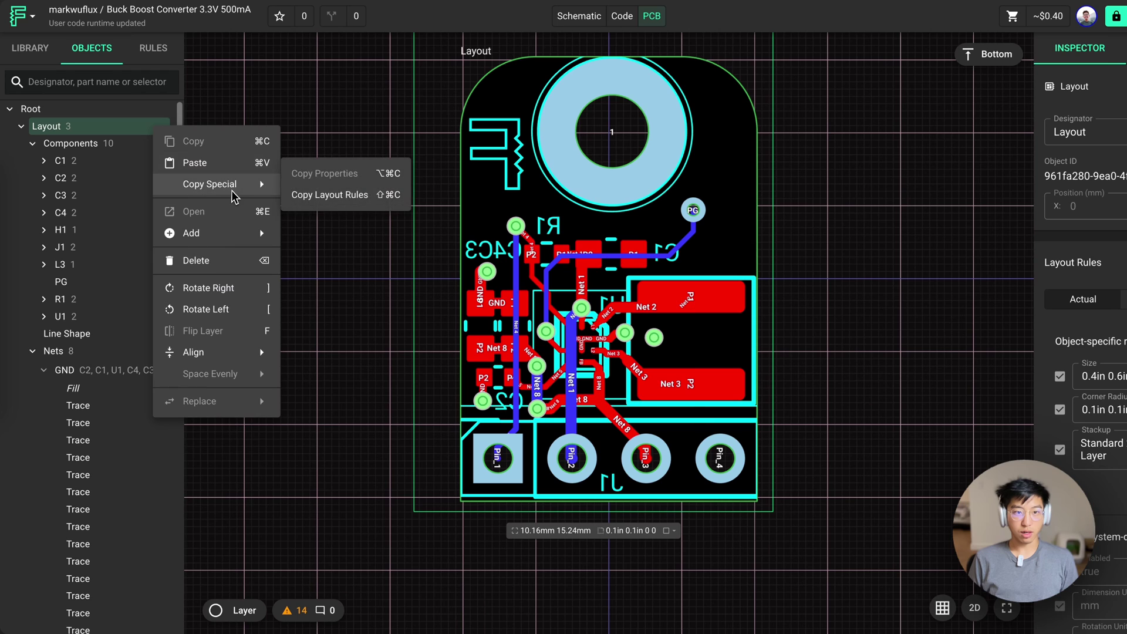
pyautogui.moveTo(218, 233)
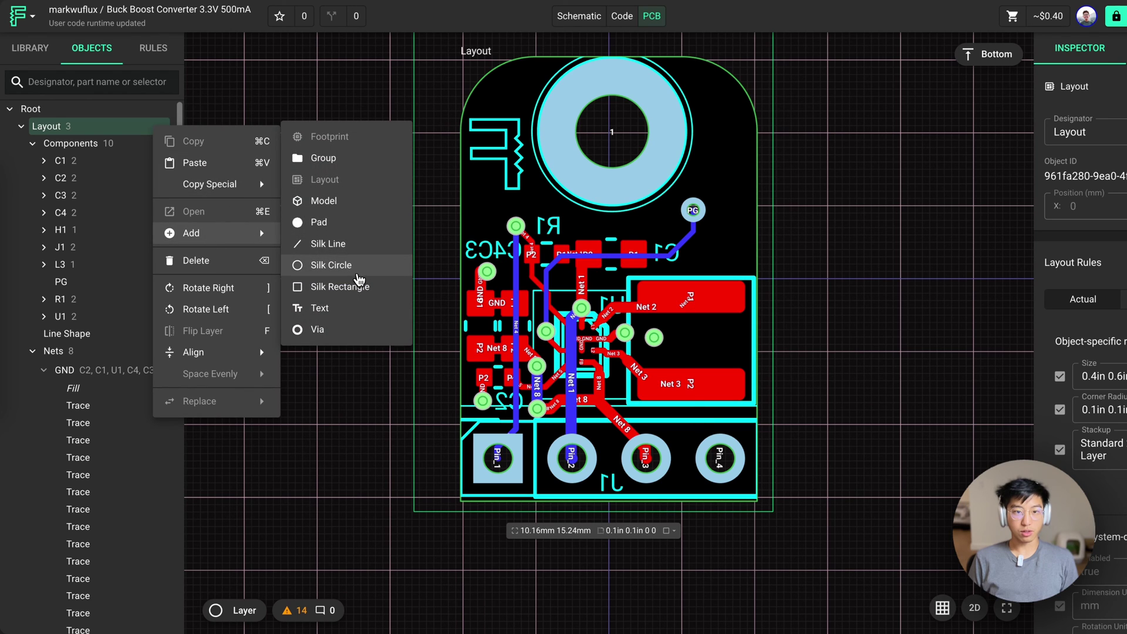
pyautogui.click(341, 317)
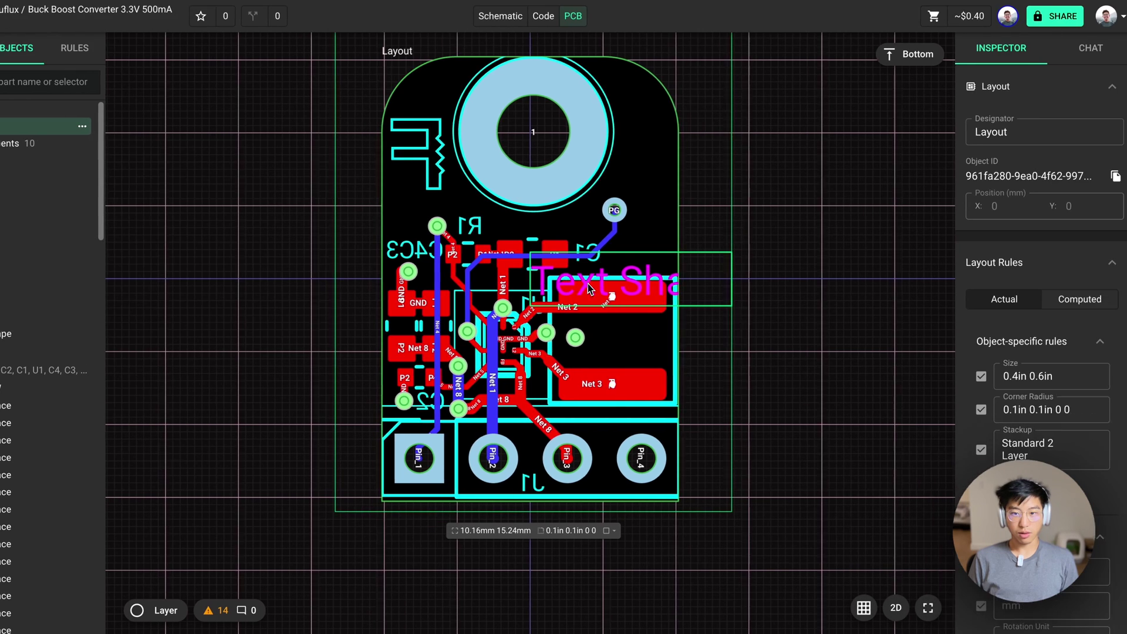
pyautogui.tripleClick(1036, 131)
pyautogui.write('EN VIN 3V3 GND')
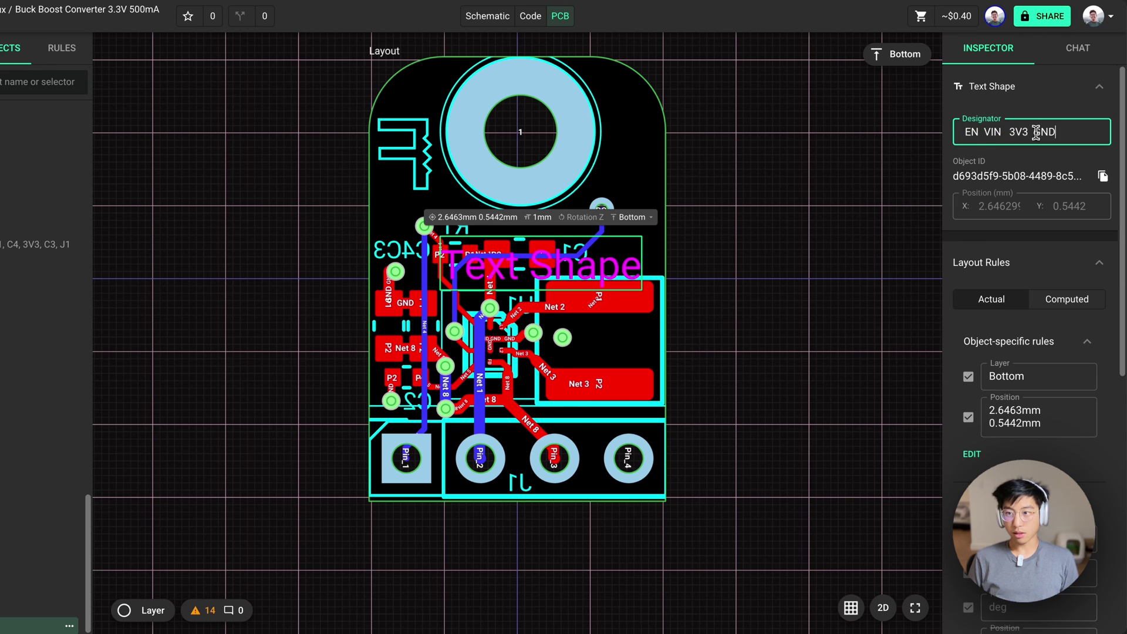
# Add a Font Size rule of 0.8mm to the label
pyautogui.scroll(-1, 999, 264)
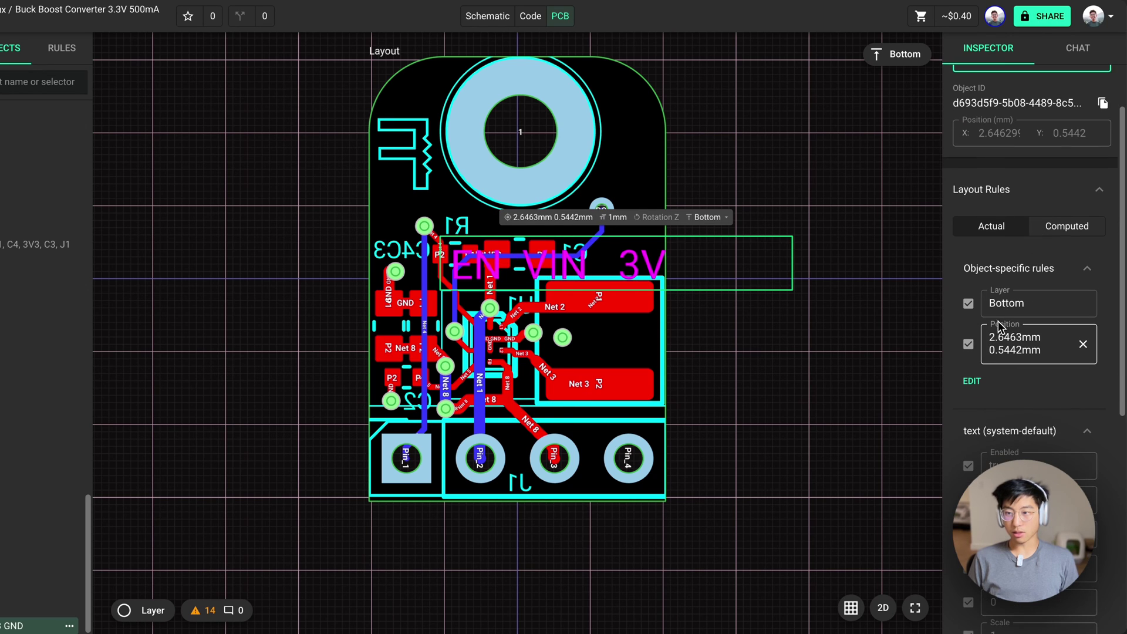
pyautogui.click(979, 381)
pyautogui.click(971, 346)
pyautogui.write('font si')
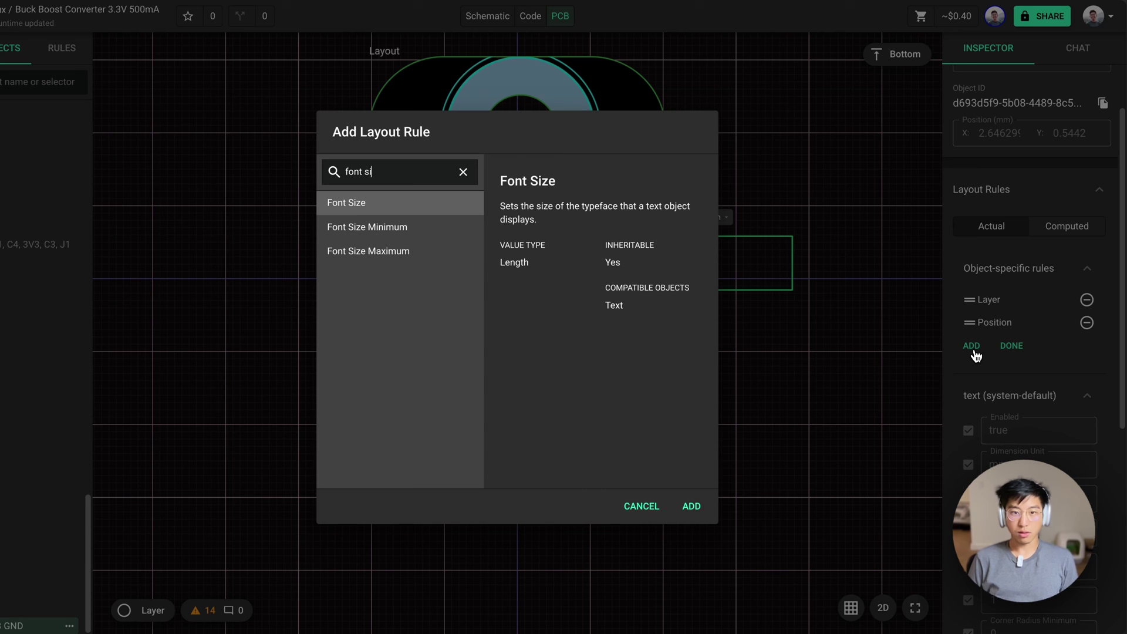
pyautogui.press('Return')
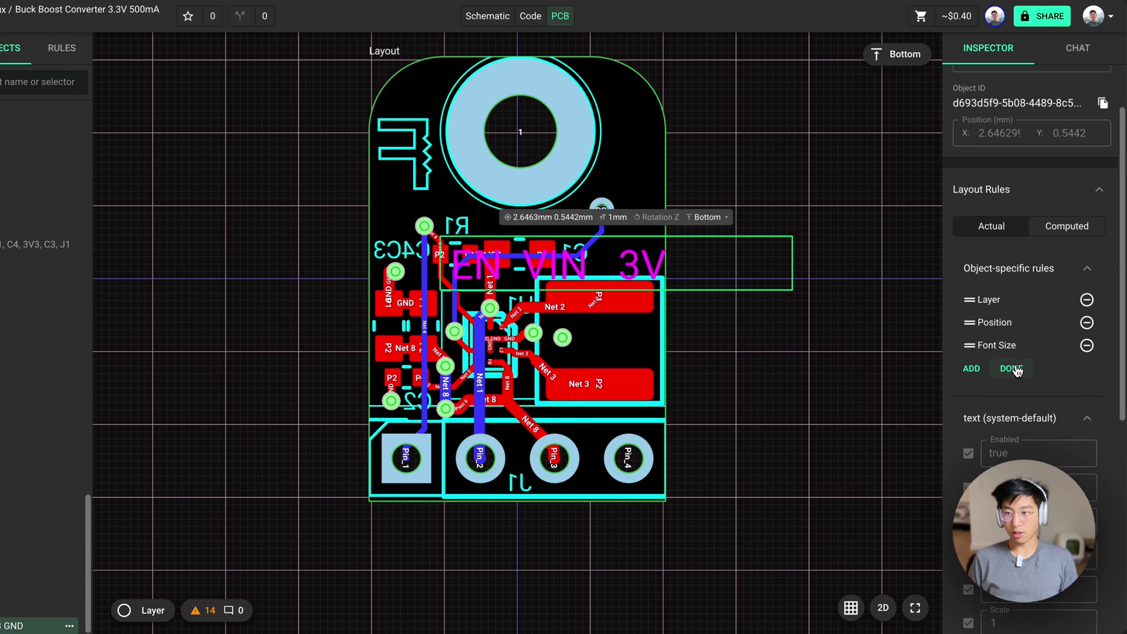
pyautogui.click(1017, 370)
pyautogui.click(1021, 382)
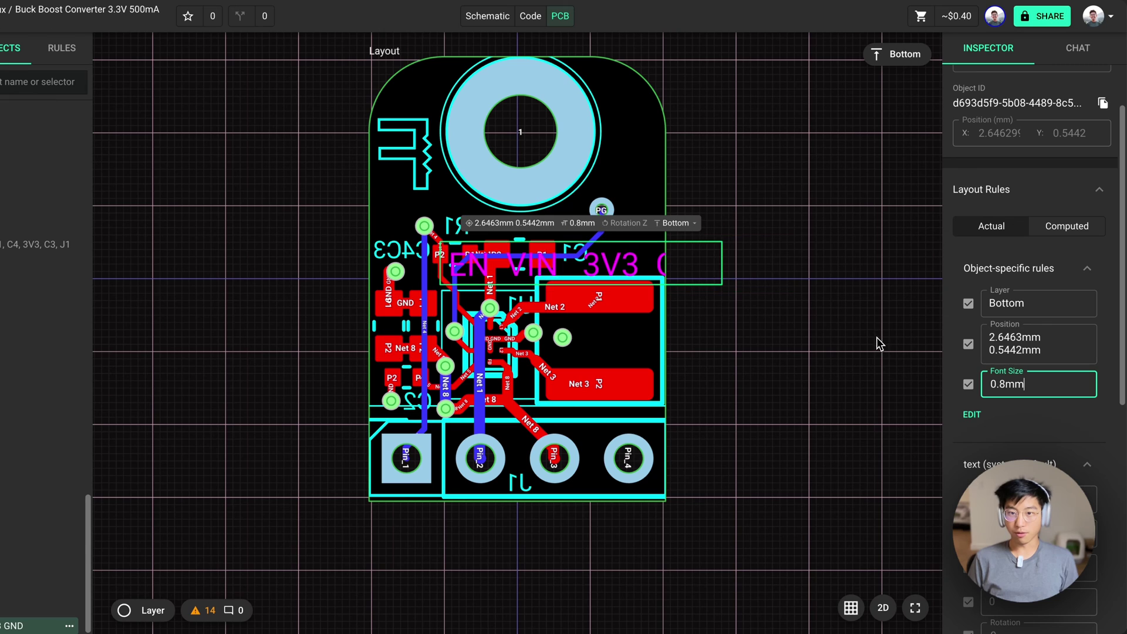
# Move the label down above the J1 connector pins and check it in 3D
pyautogui.moveTo(621, 260); pyautogui.dragTo(559, 391)
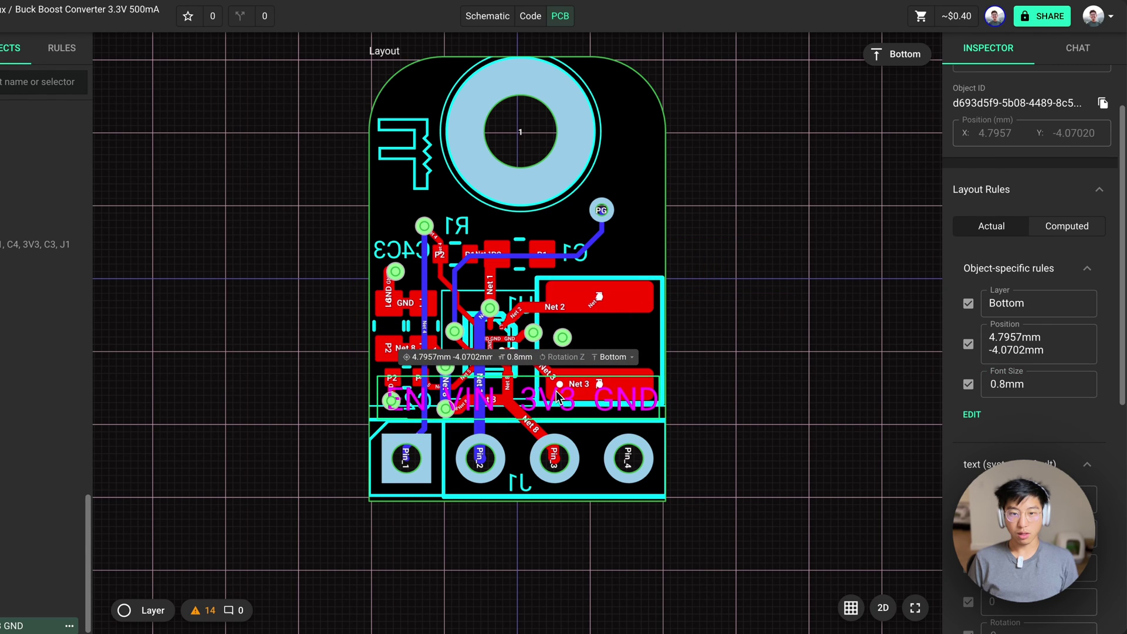
pyautogui.click(883, 607)
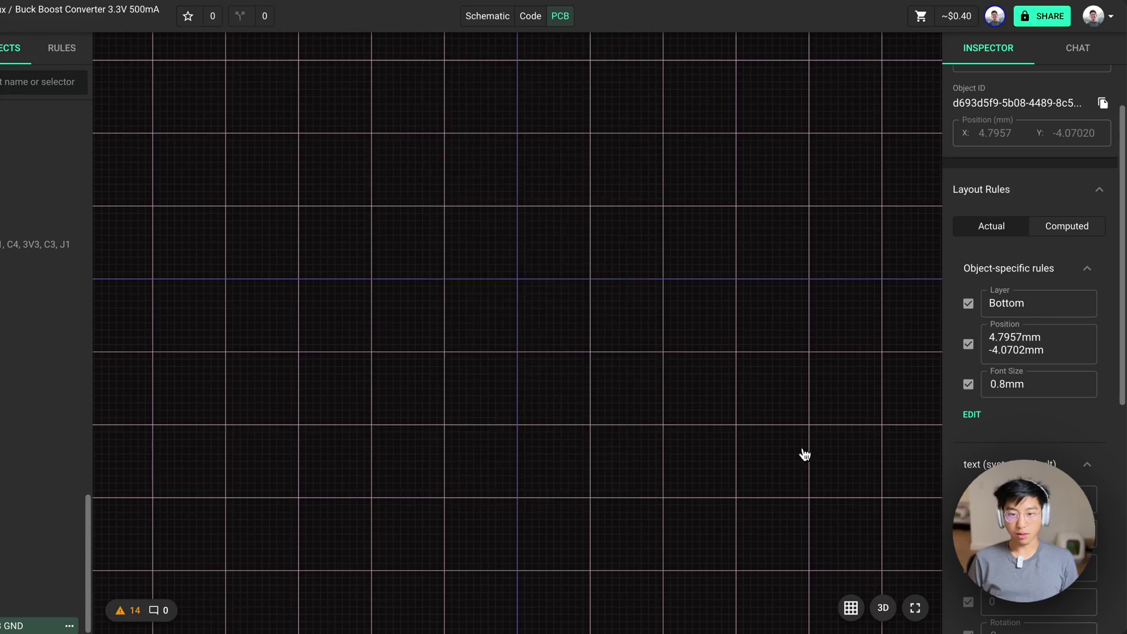
pyautogui.moveTo(656, 277); pyautogui.dragTo(675, 549)
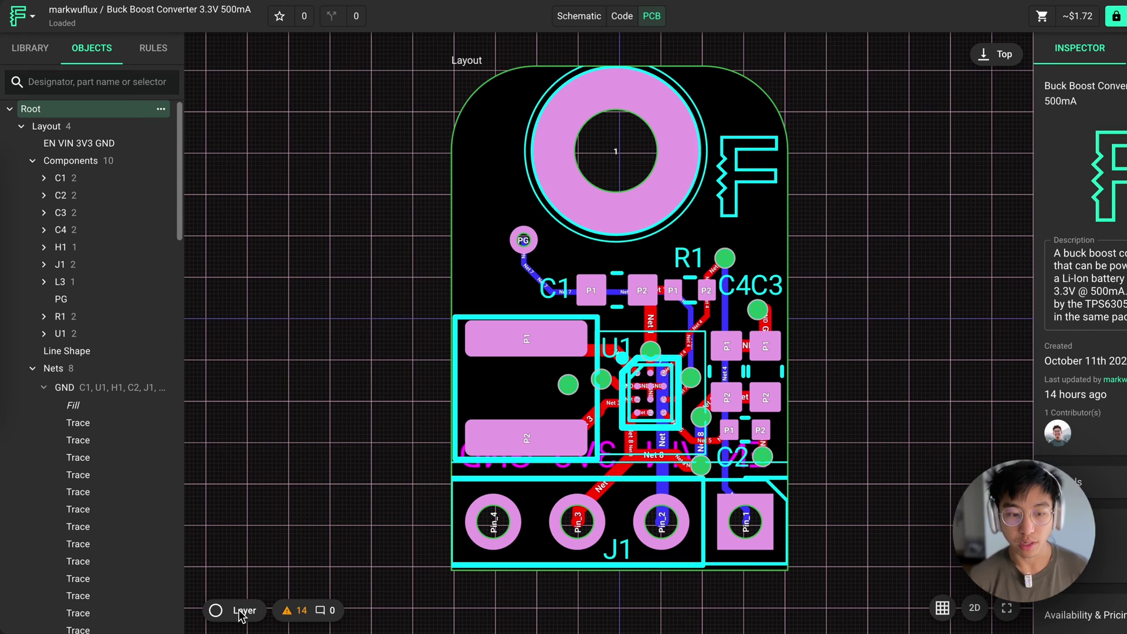
pyautogui.click(242, 611)
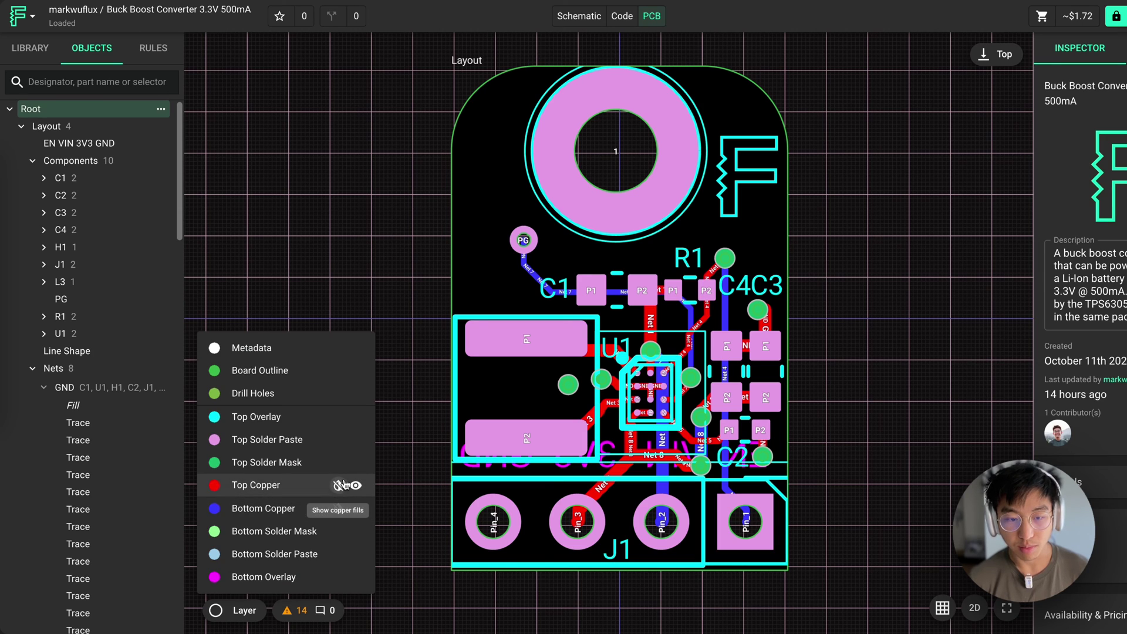
pyautogui.click(339, 488)
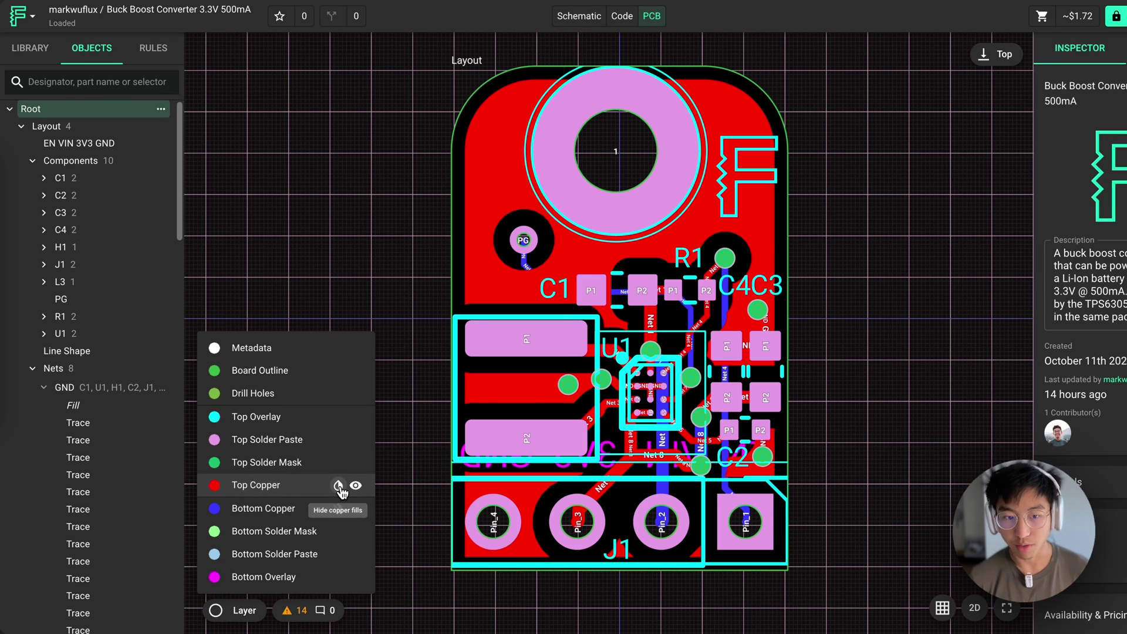
pyautogui.click(338, 488)
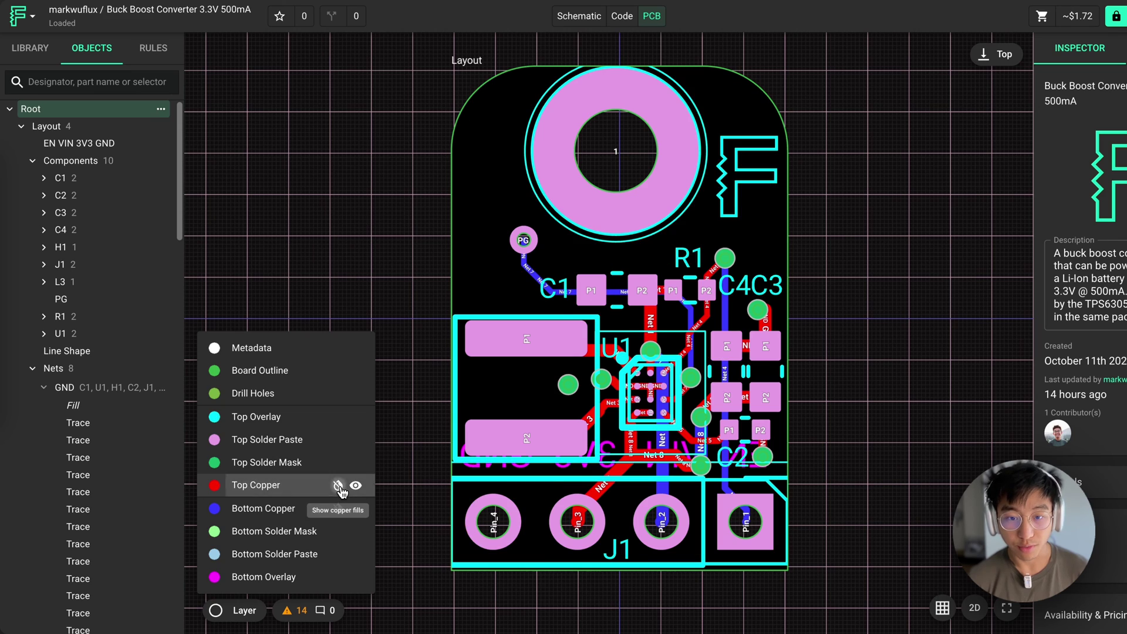
pyautogui.click(339, 487)
pyautogui.click(338, 487)
pyautogui.click(338, 508)
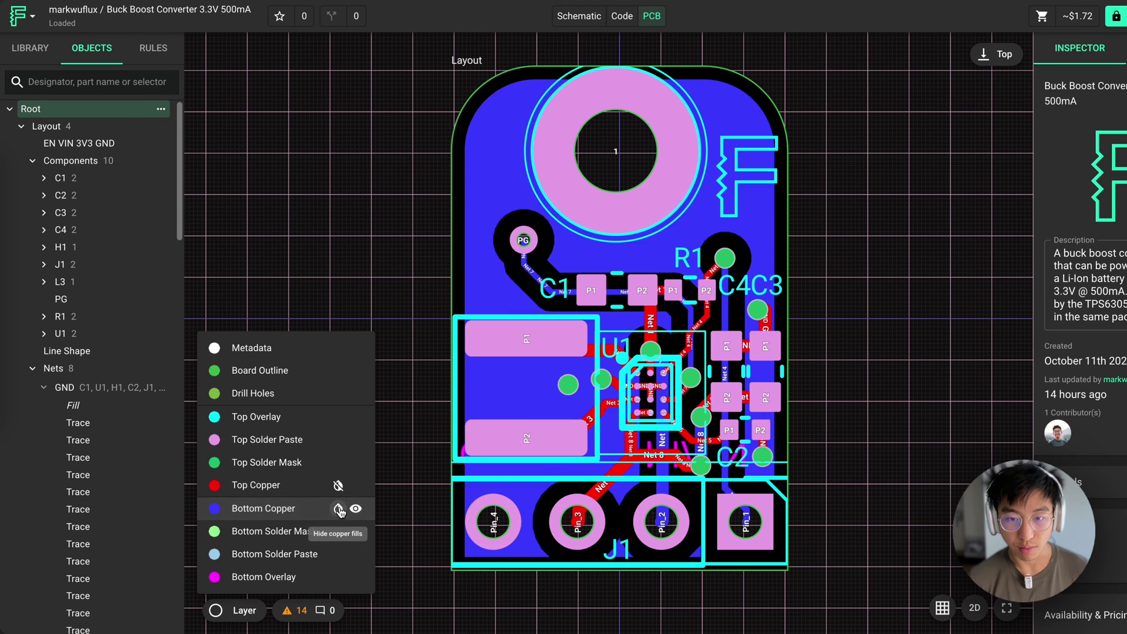
pyautogui.click(338, 508)
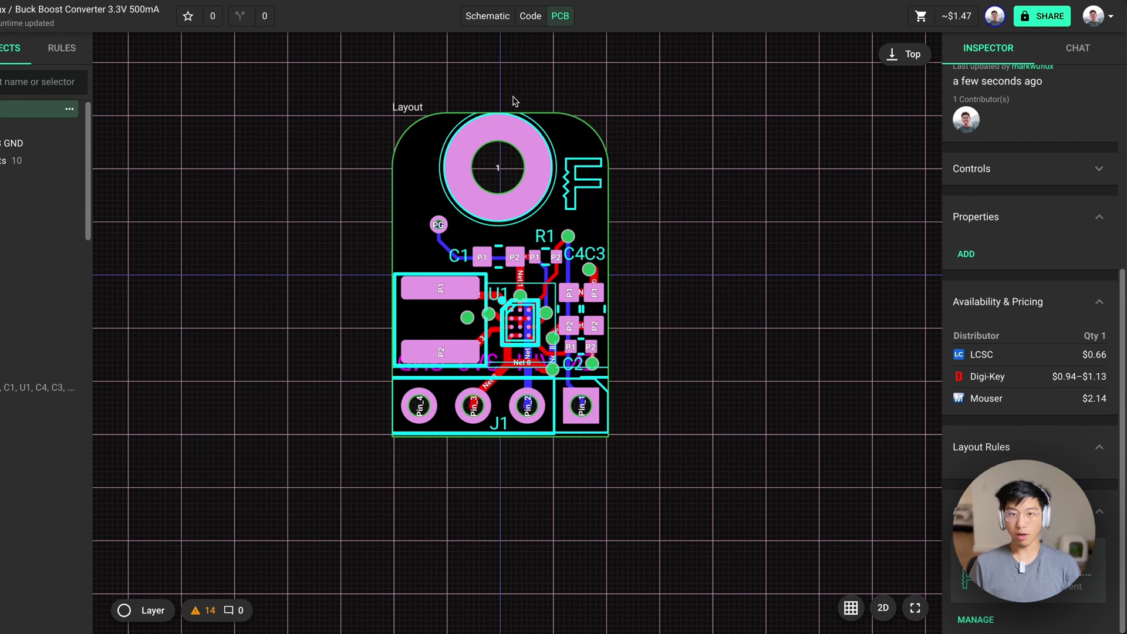
# In the schematic, paste CL10A106MO8NQNC as capacitor C1's Manufacturer Part Number
pyautogui.click(492, 18)
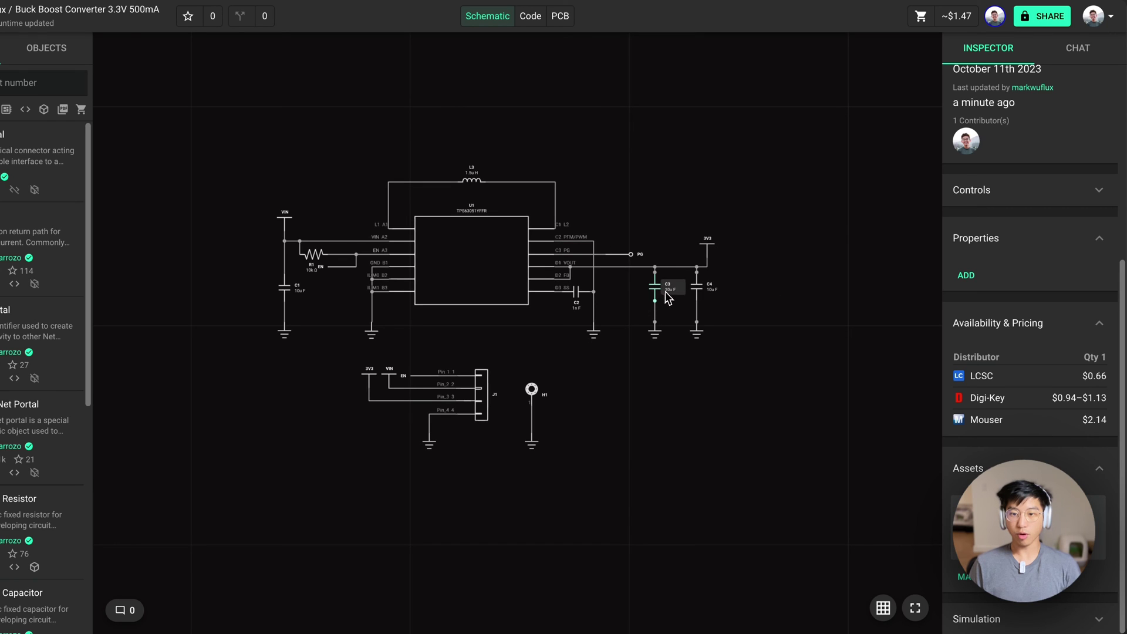
pyautogui.click(283, 295)
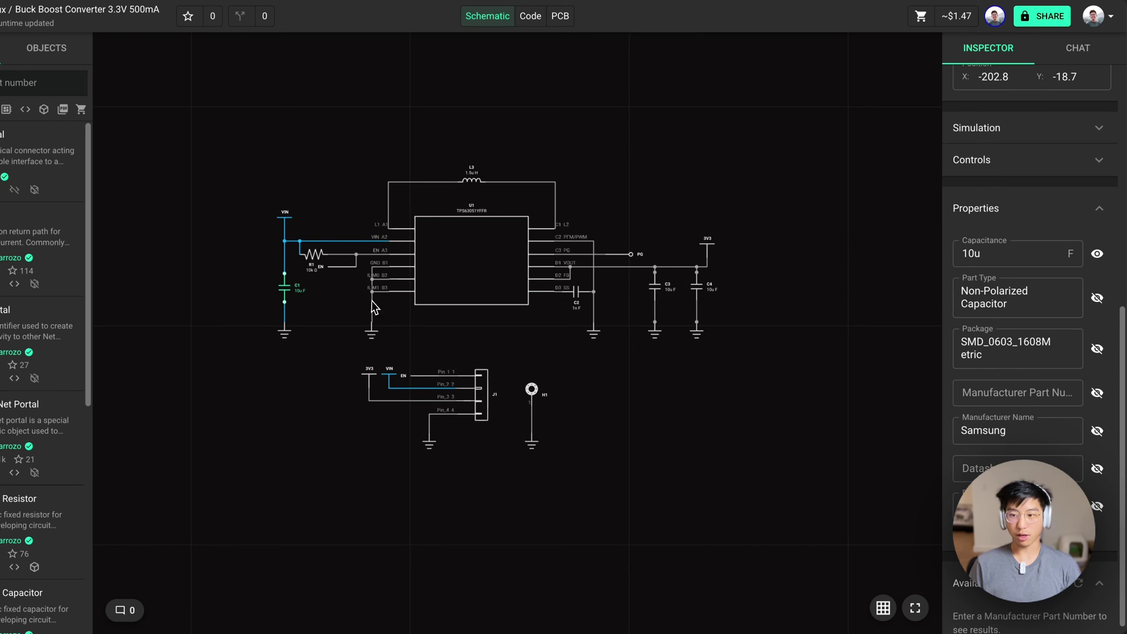
pyautogui.click(1007, 381)
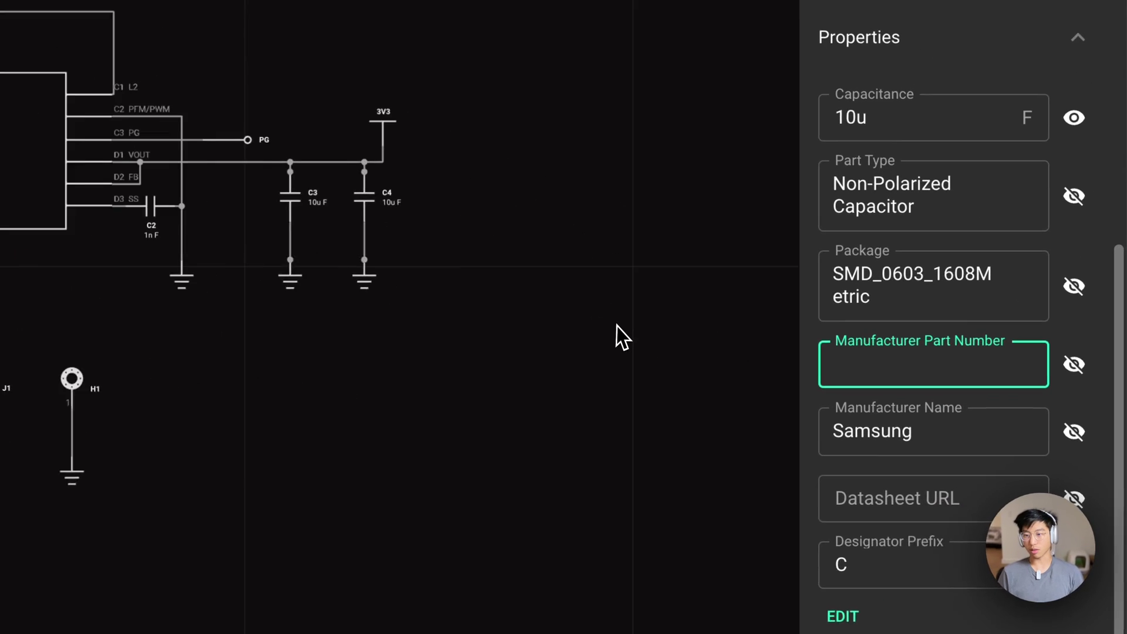
pyautogui.write('CL10A106MO8NQNC')
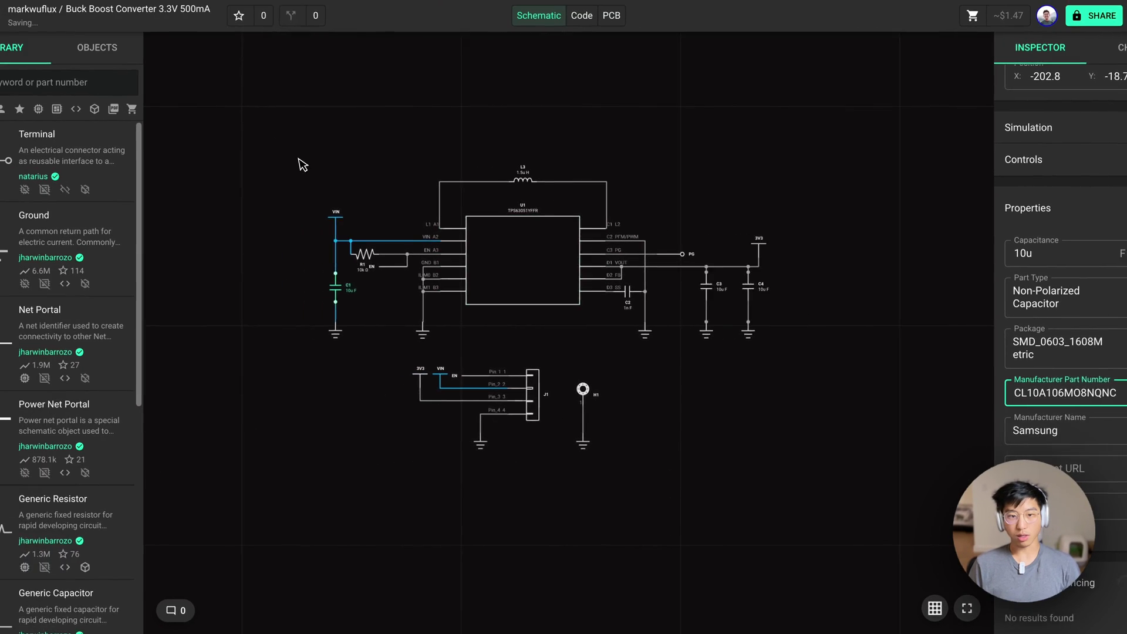
# Check capacitor C3's properties from the object list, then deselect it
pyautogui.click(138, 70)
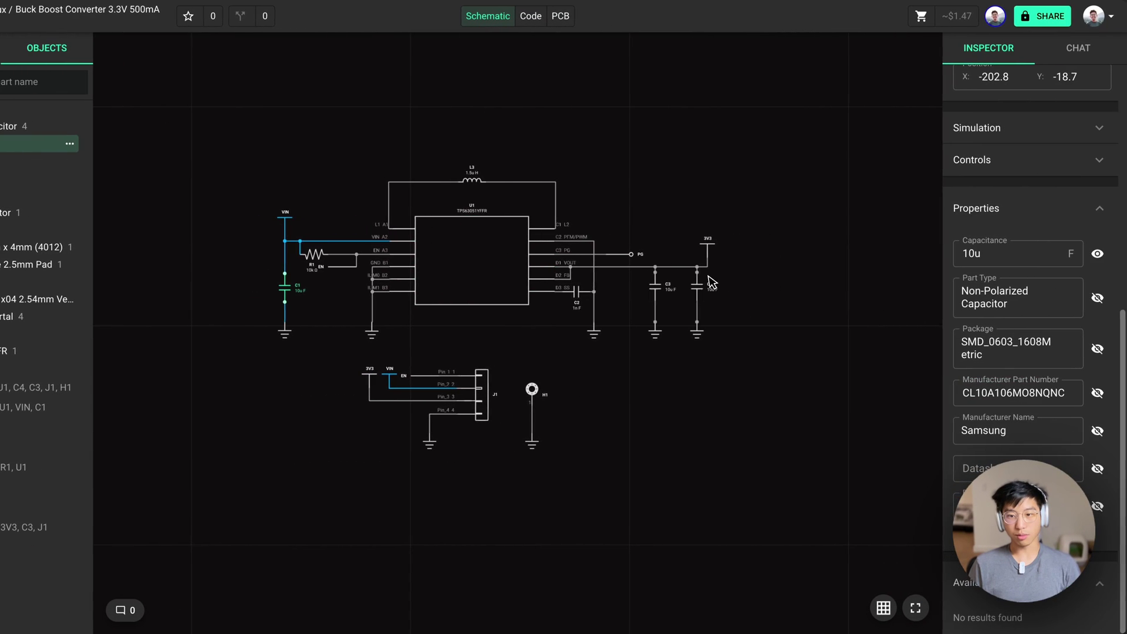
pyautogui.click(663, 296)
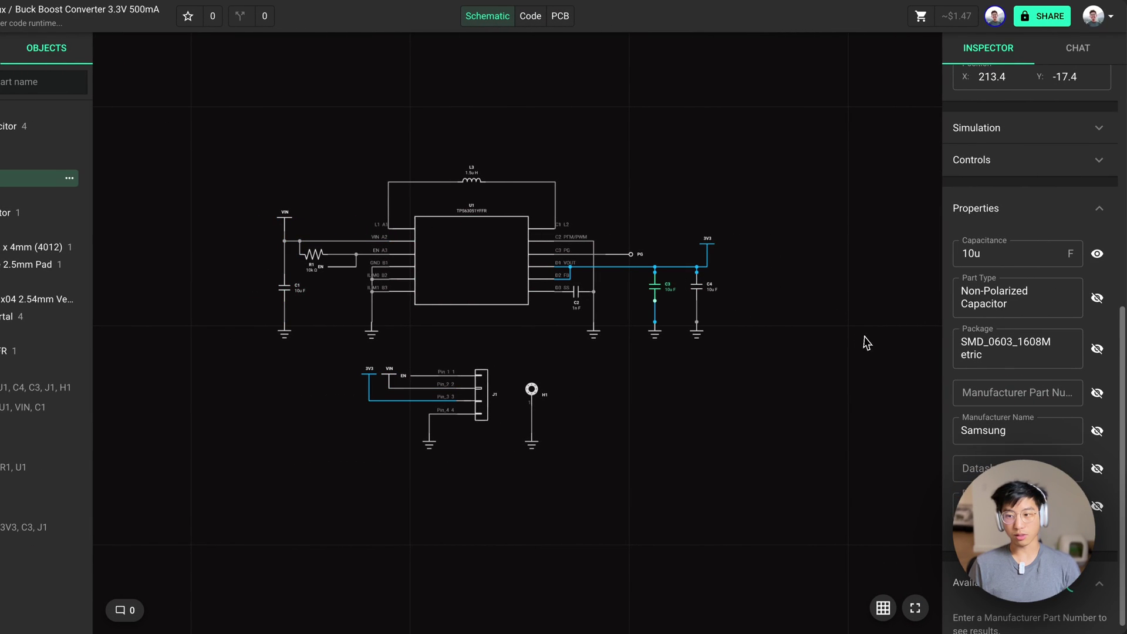
pyautogui.click(307, 151)
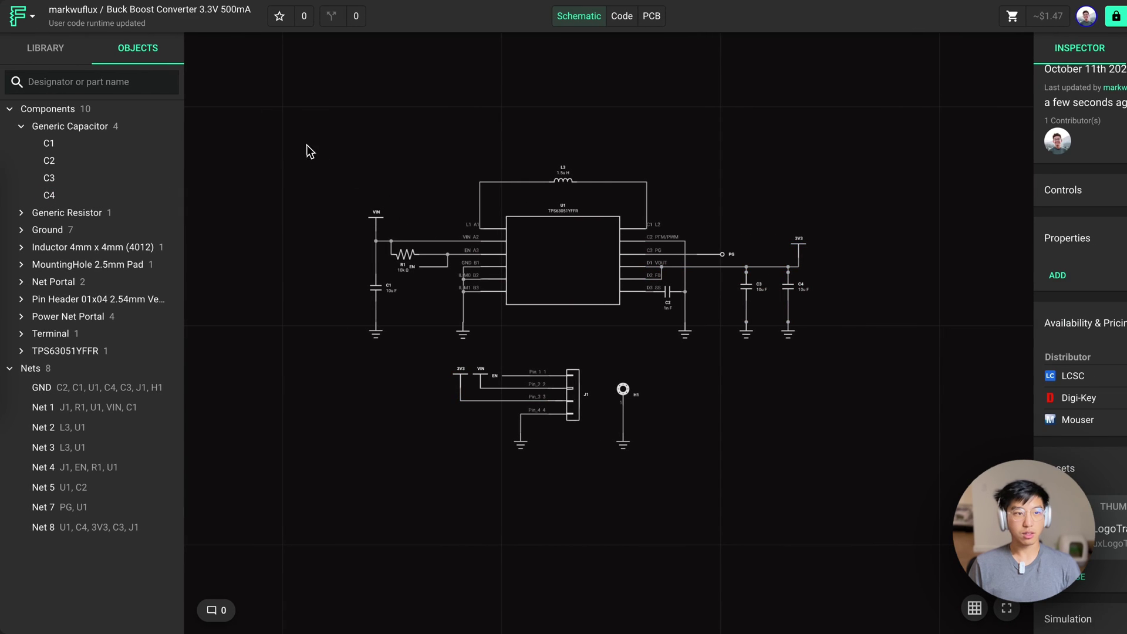
# Filter the objects for 10u, then copy C1's properties and paste them onto C3
pyautogui.click(83, 78)
pyautogui.write('10u')
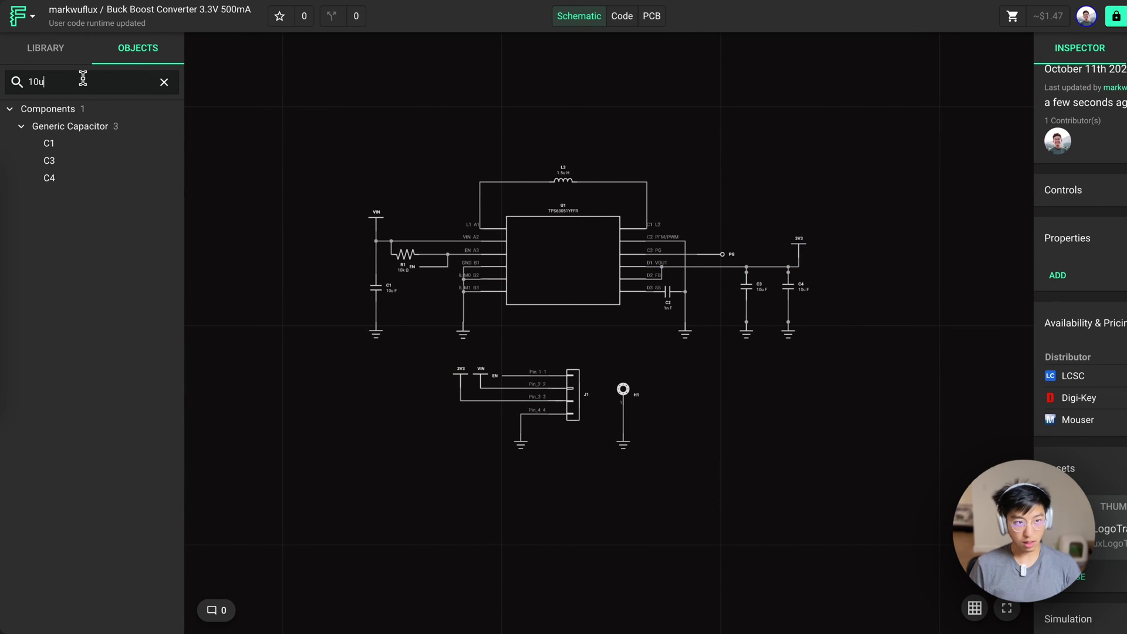
pyautogui.click(86, 144)
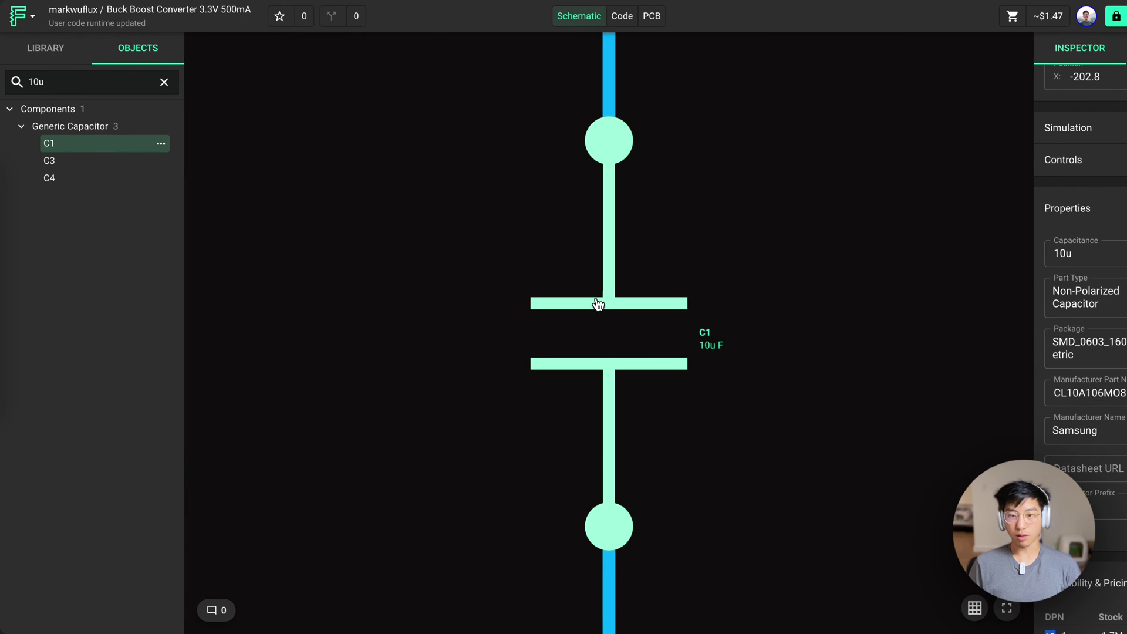
pyautogui.rightClick(621, 292)
pyautogui.moveTo(668, 350)
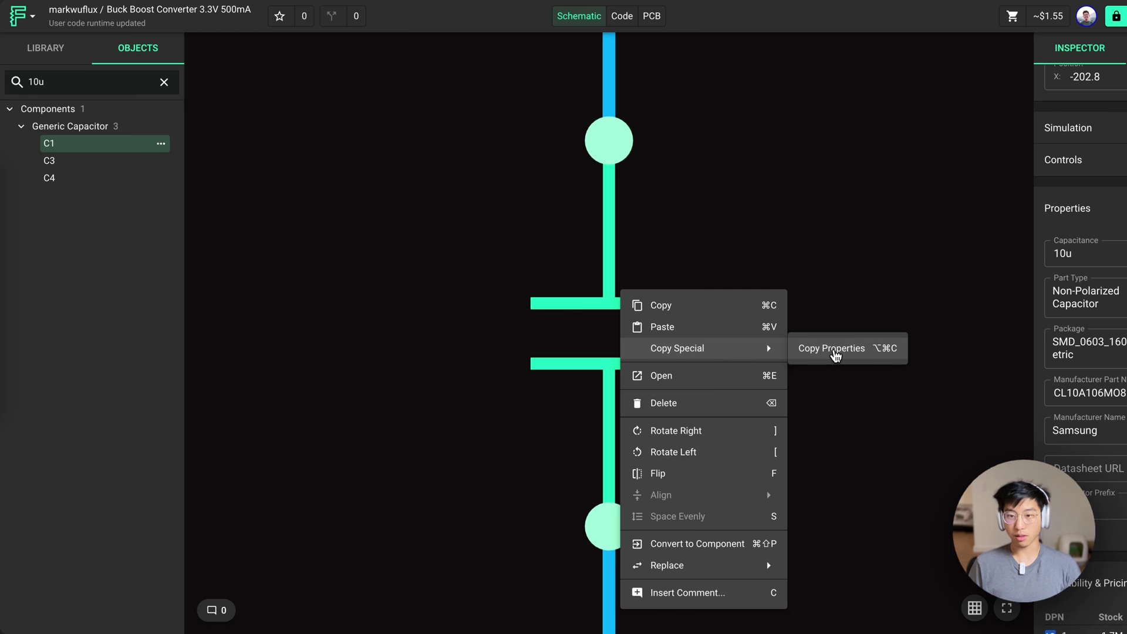
pyautogui.click(835, 349)
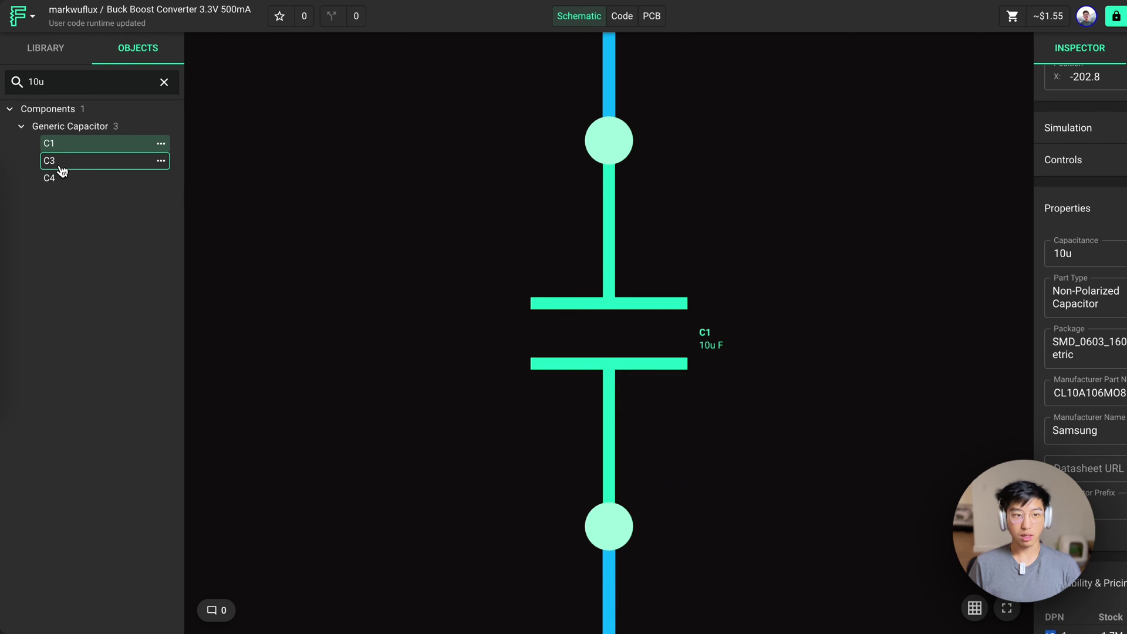
pyautogui.click(57, 166)
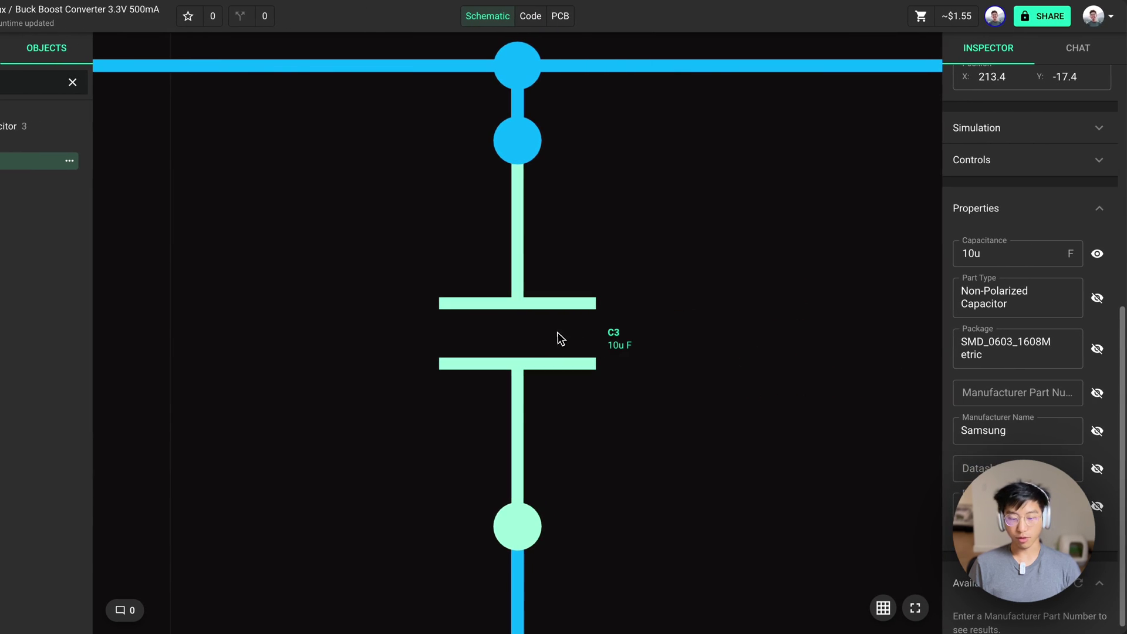
pyautogui.hotkey('ctrl', 'v')
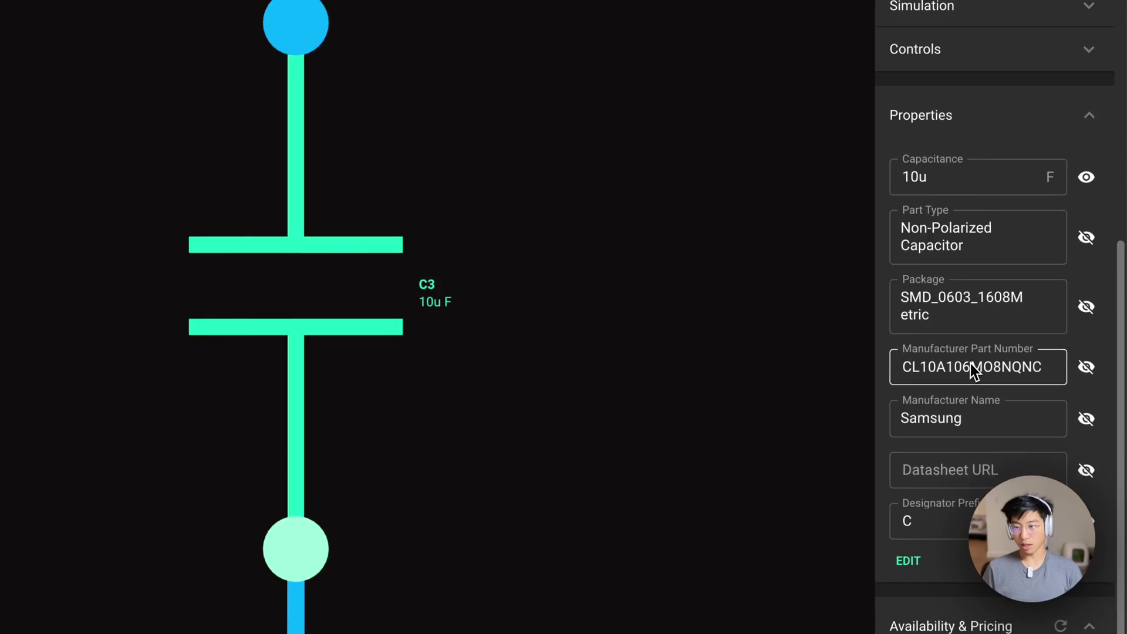
# Select C4 and review its capacitance, package and manufacturer in the Inspector
pyautogui.click(108, 178)
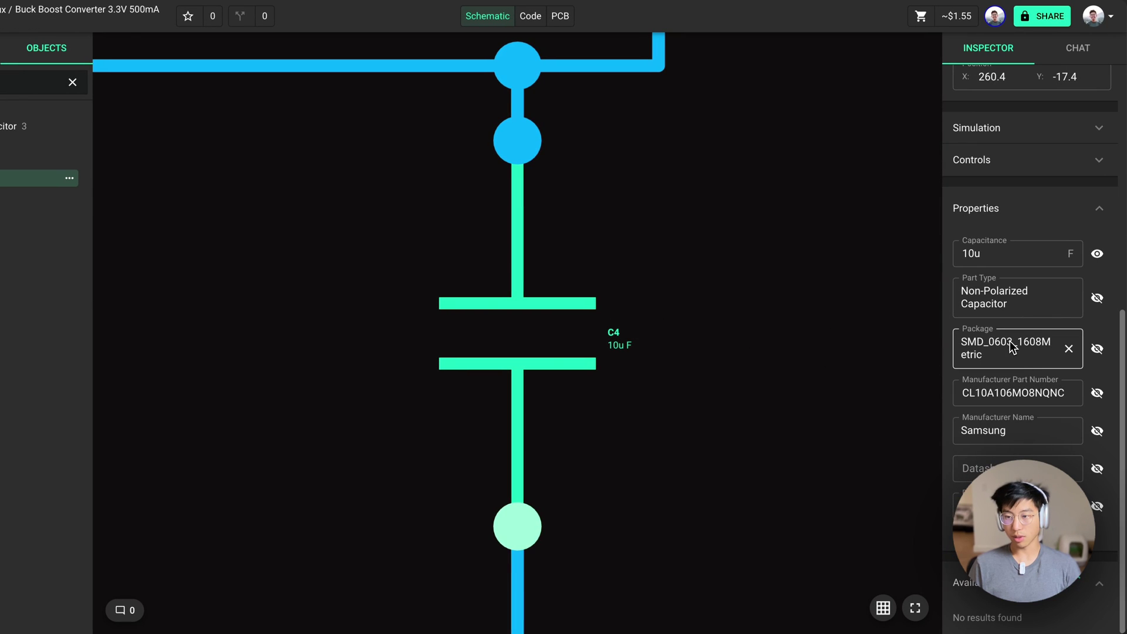
pyautogui.scroll(-5, 528, 241)
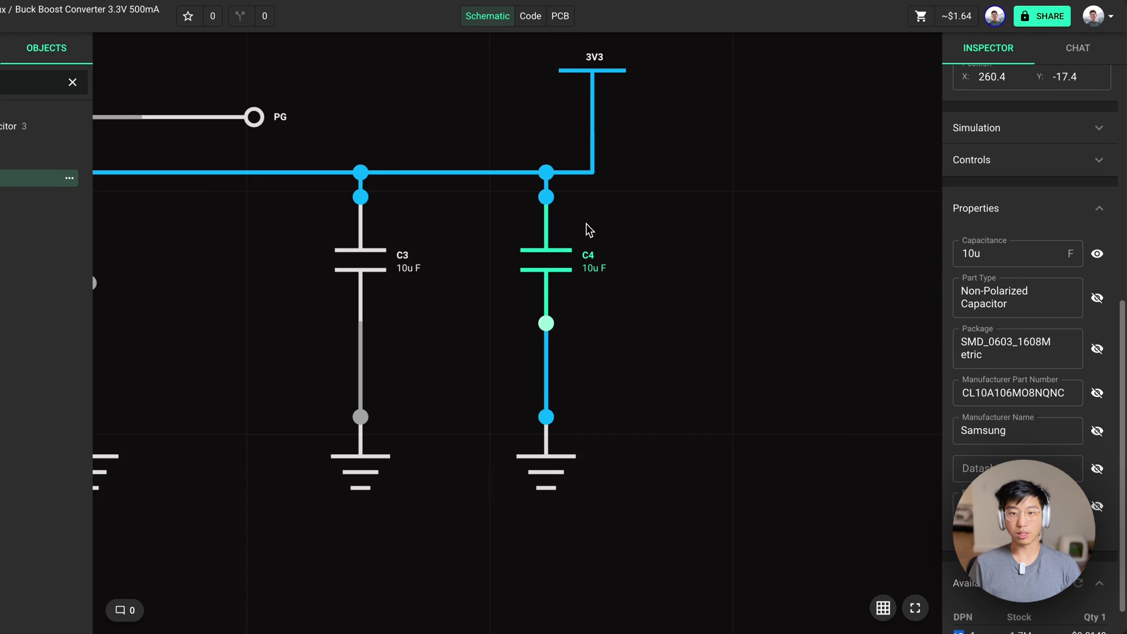
pyautogui.scroll(-5, 588, 230)
pyautogui.scroll(-3, 510, 237)
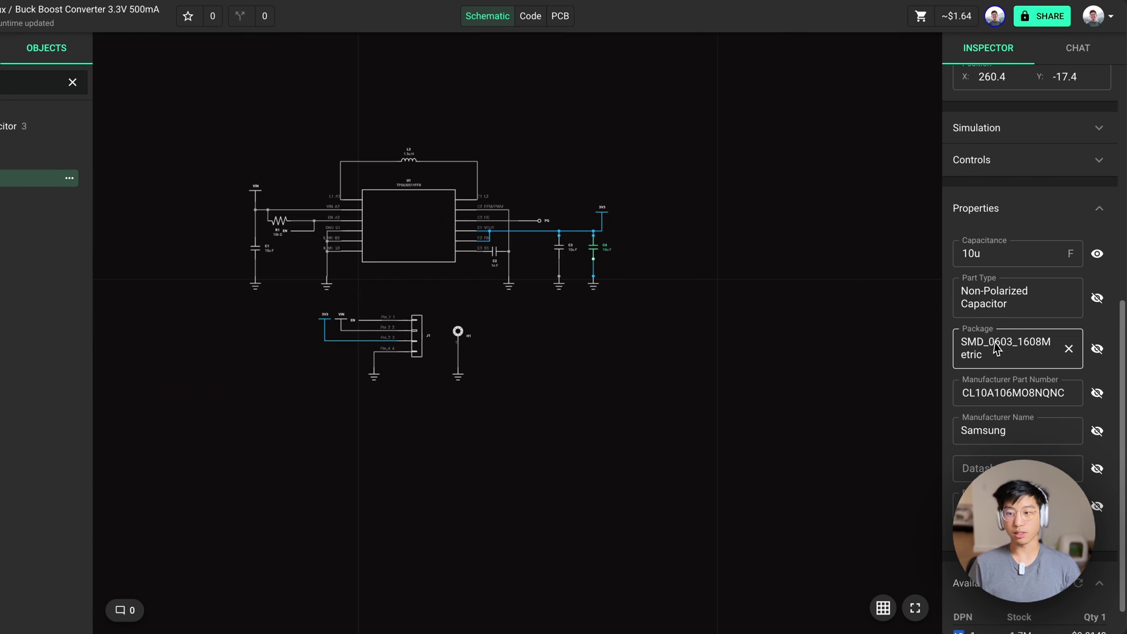
pyautogui.scroll(-1, 980, 338)
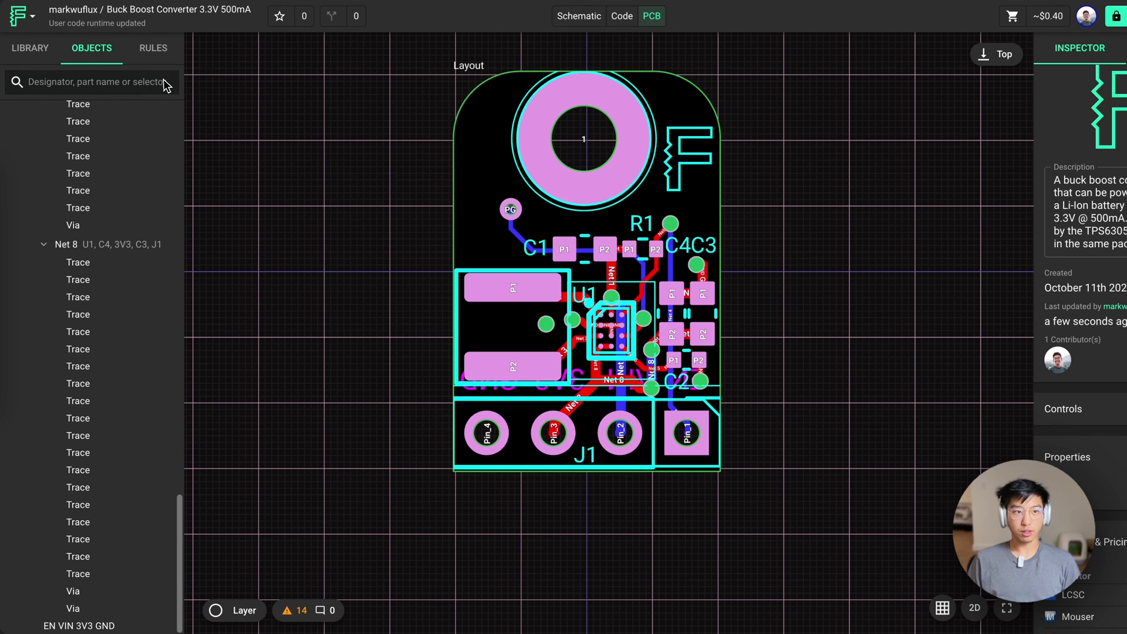
# Export the board as a Gerber RS-274X2 (.zip) file
pyautogui.click(23, 17)
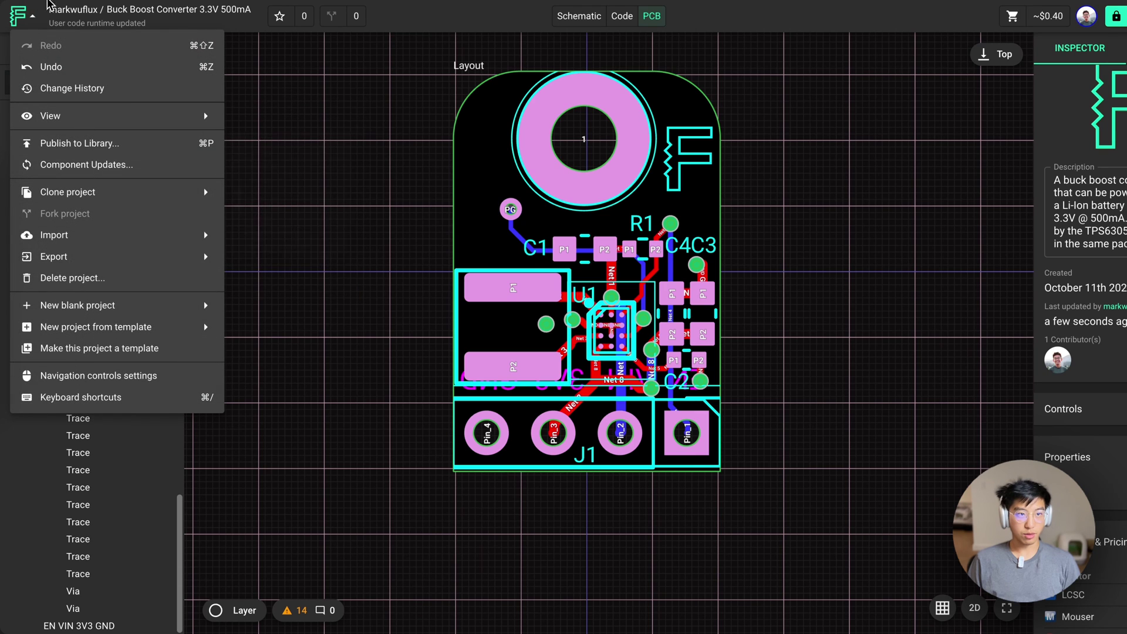
pyautogui.moveTo(203, 257)
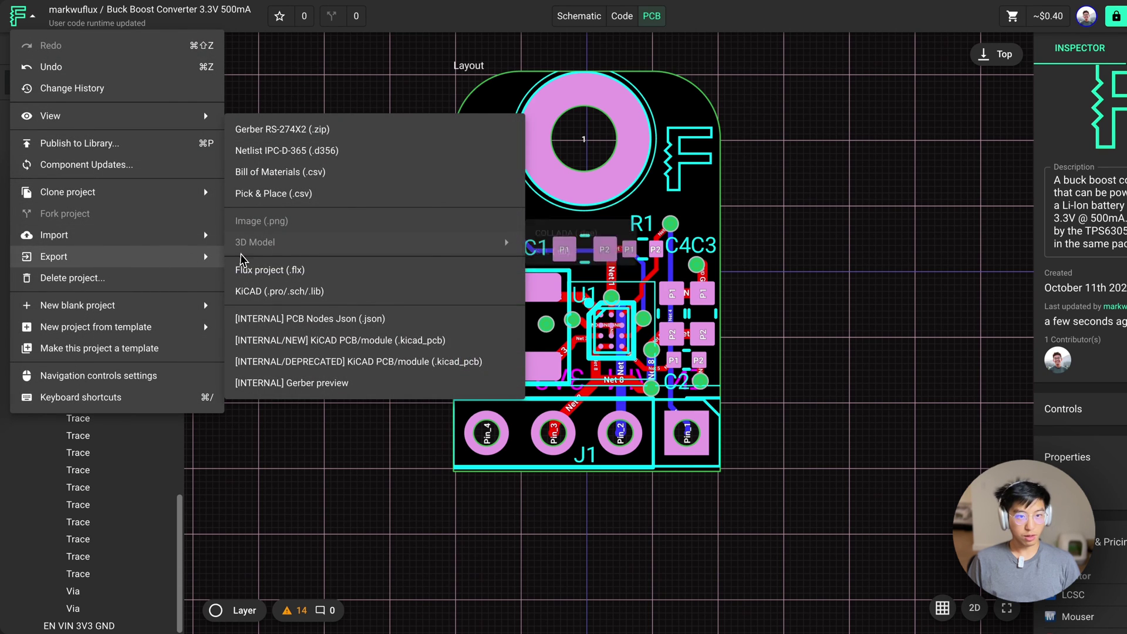
pyautogui.click(294, 130)
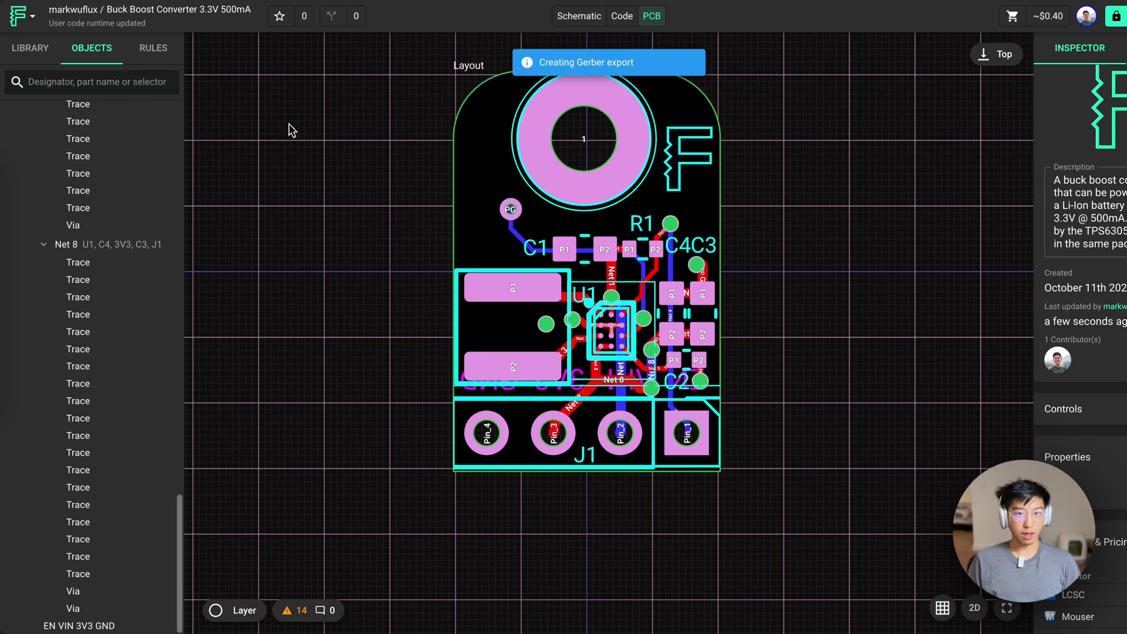
# Export the Bill of Materials as a .csv file
pyautogui.click(23, 16)
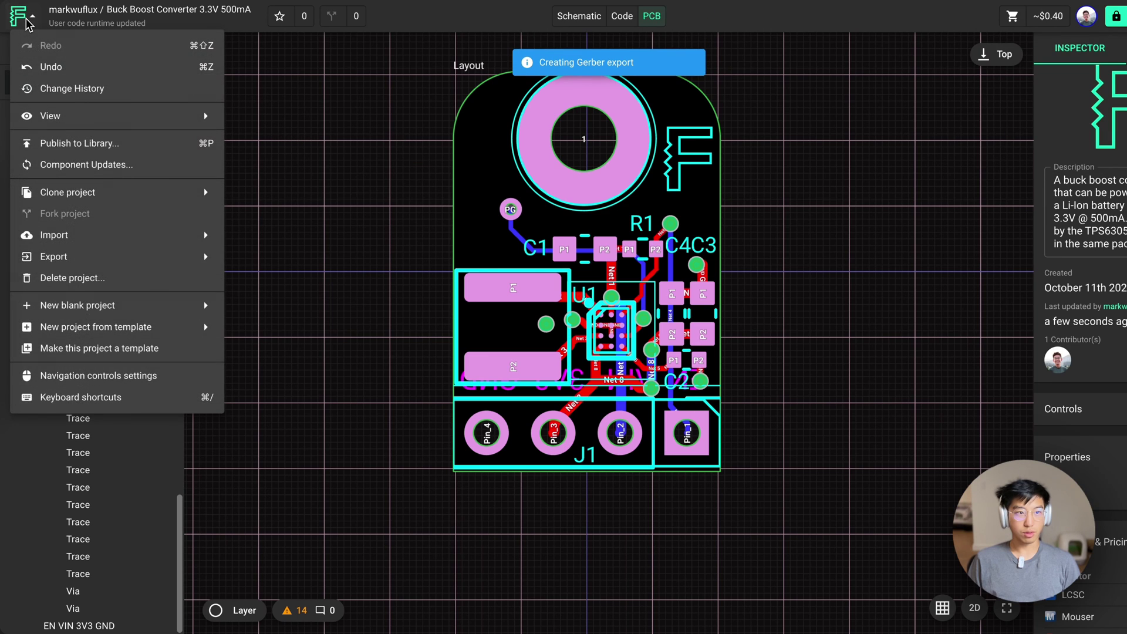
pyautogui.moveTo(176, 256)
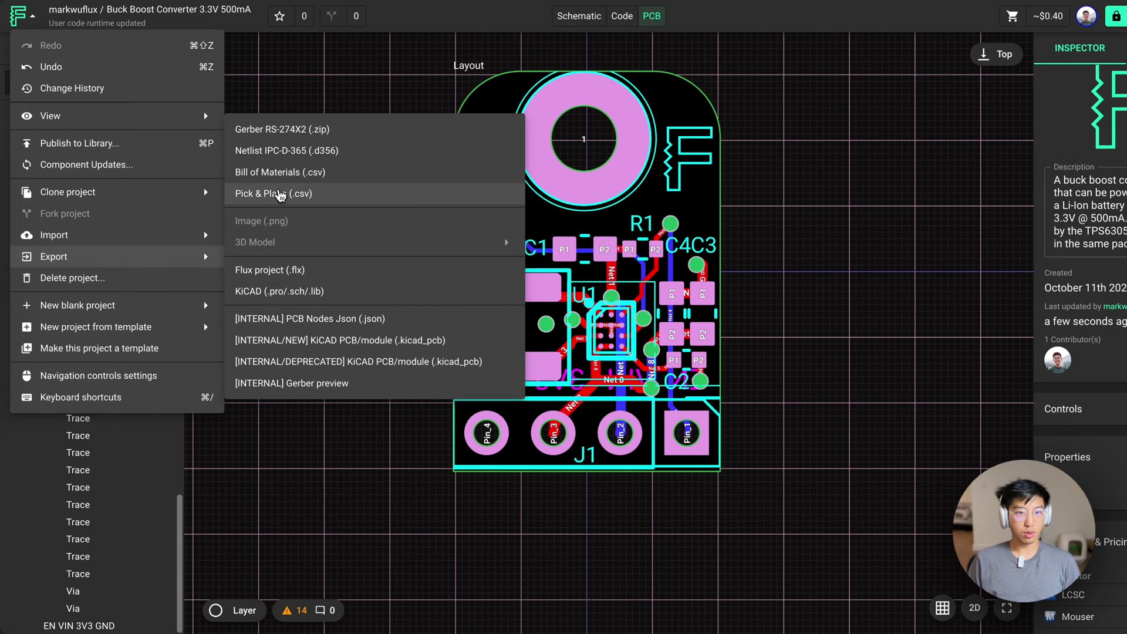
pyautogui.click(294, 173)
# Export the Pick & Place file as a .csv
pyautogui.click(22, 16)
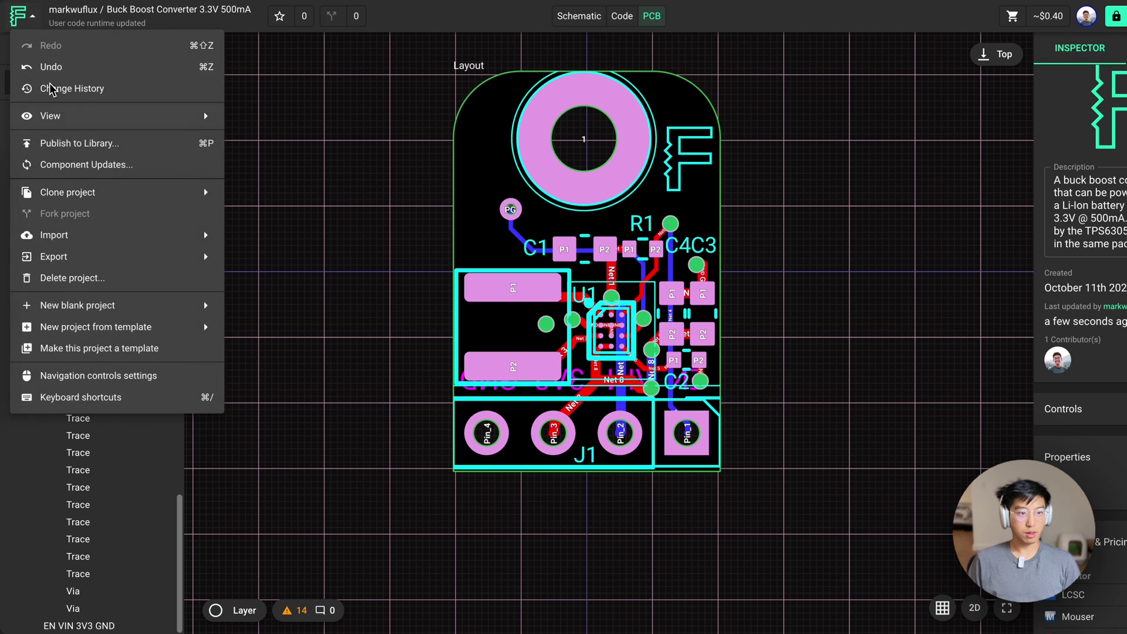
pyautogui.moveTo(80, 242)
pyautogui.moveTo(154, 259)
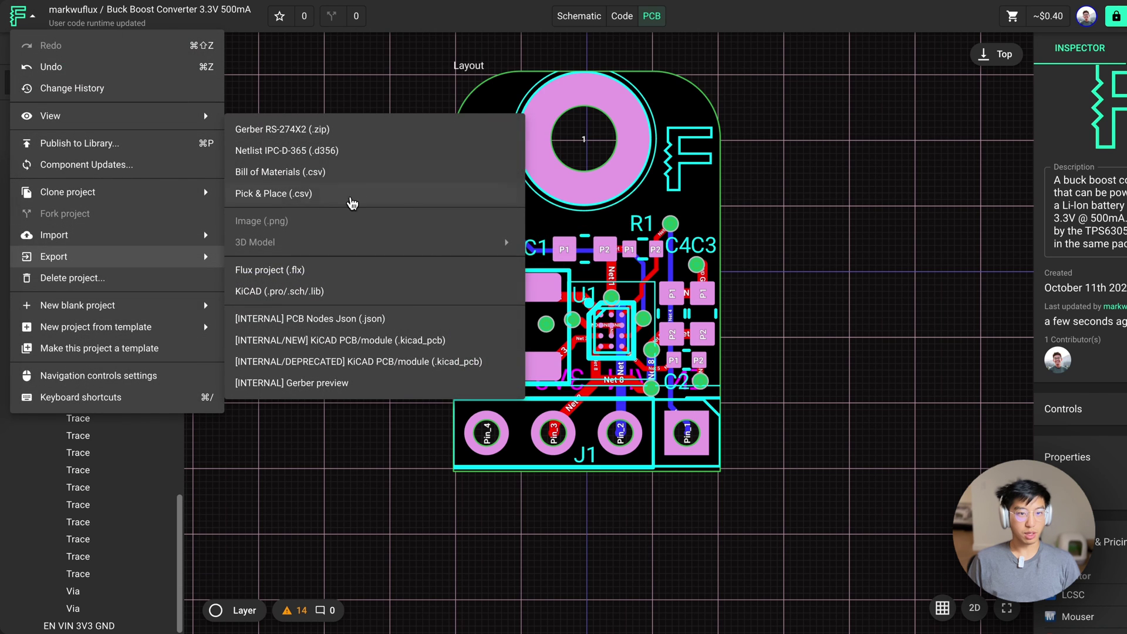
pyautogui.click(321, 192)
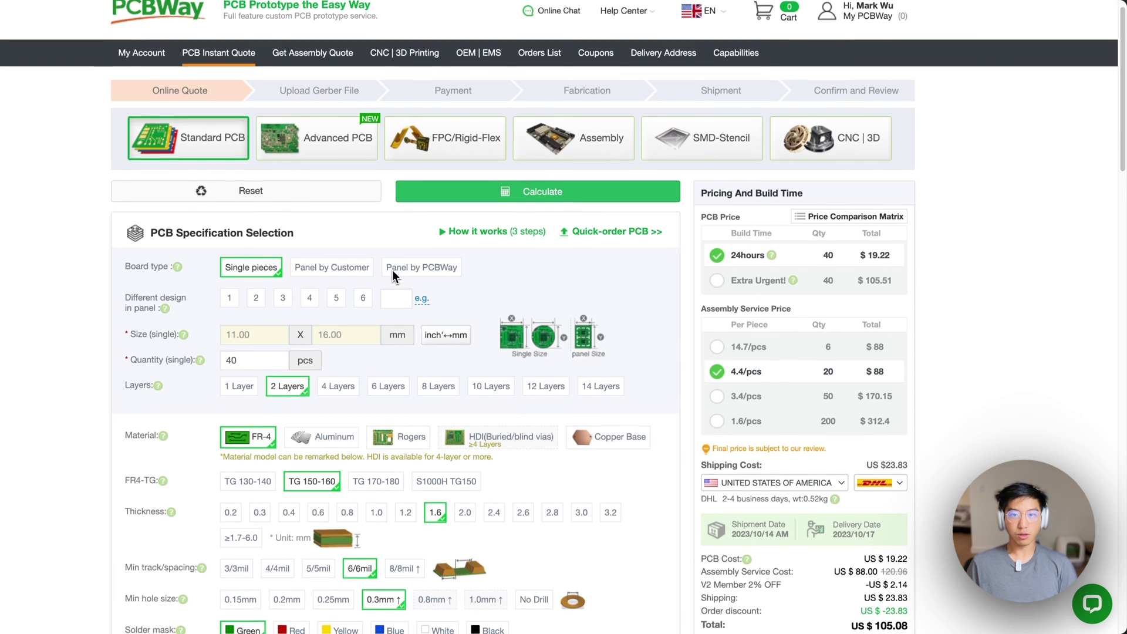
# Review the instant quote options, then save the PCB and assembly quote to the cart
pyautogui.scroll(1, 396, 263)
pyautogui.scroll(-15, 404, 253)
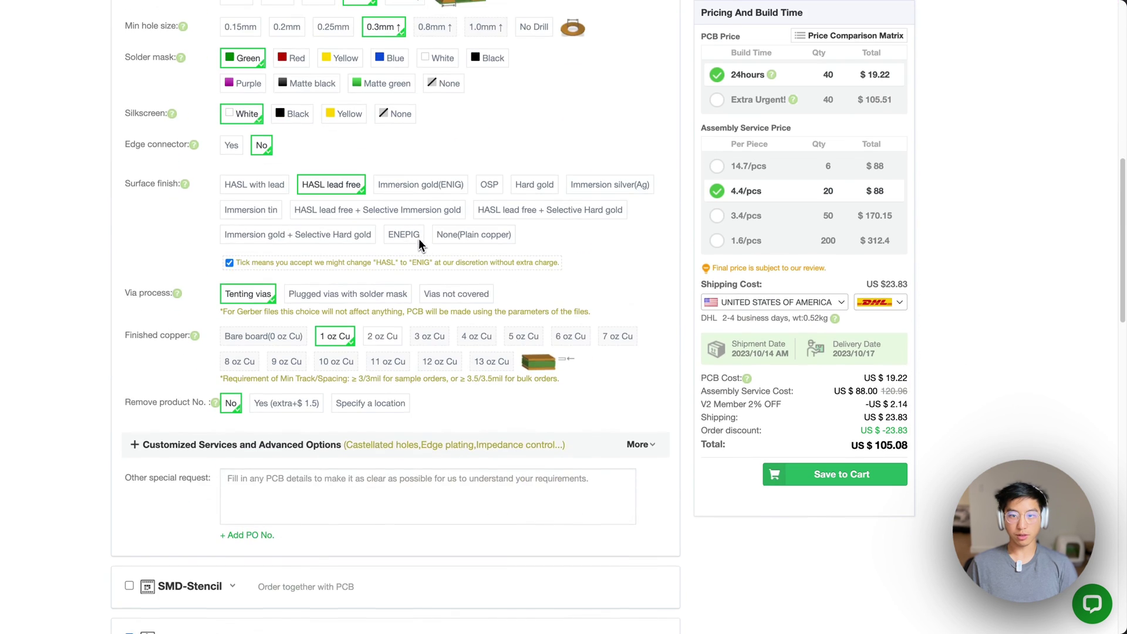
pyautogui.scroll(-4, 403, 258)
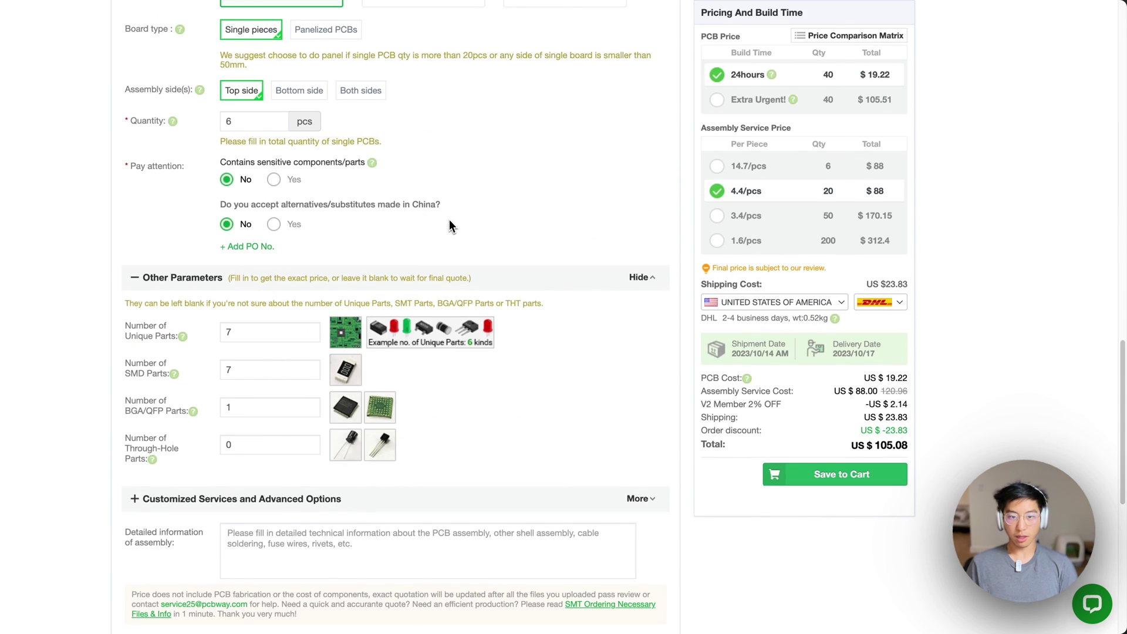
pyautogui.scroll(-8, 449, 225)
pyautogui.scroll(10, 535, 284)
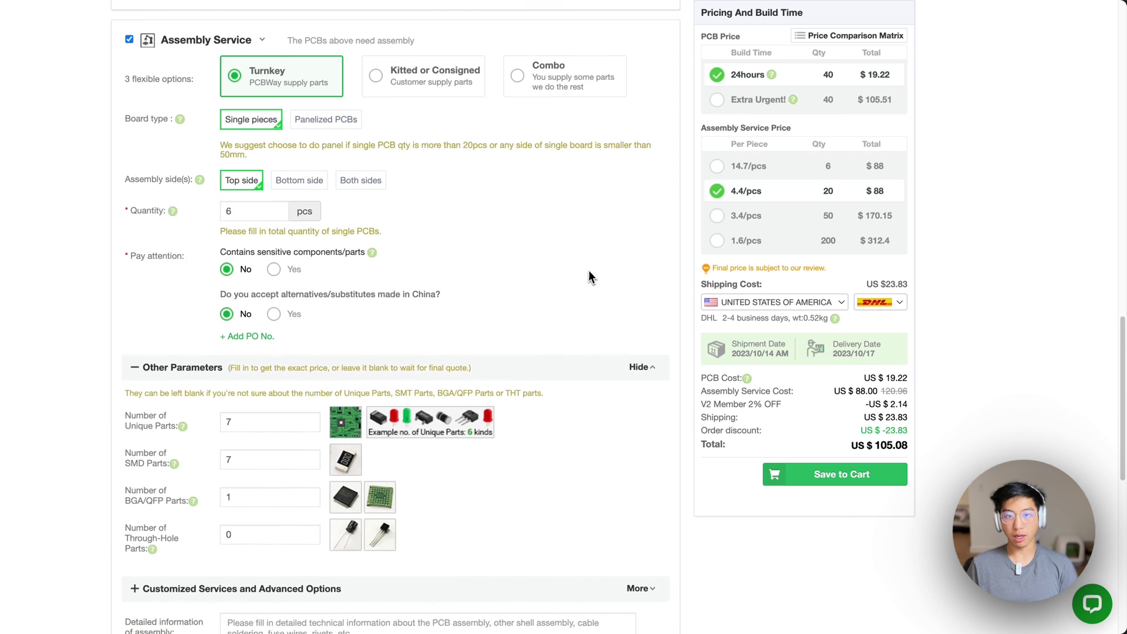
pyautogui.scroll(4, 593, 272)
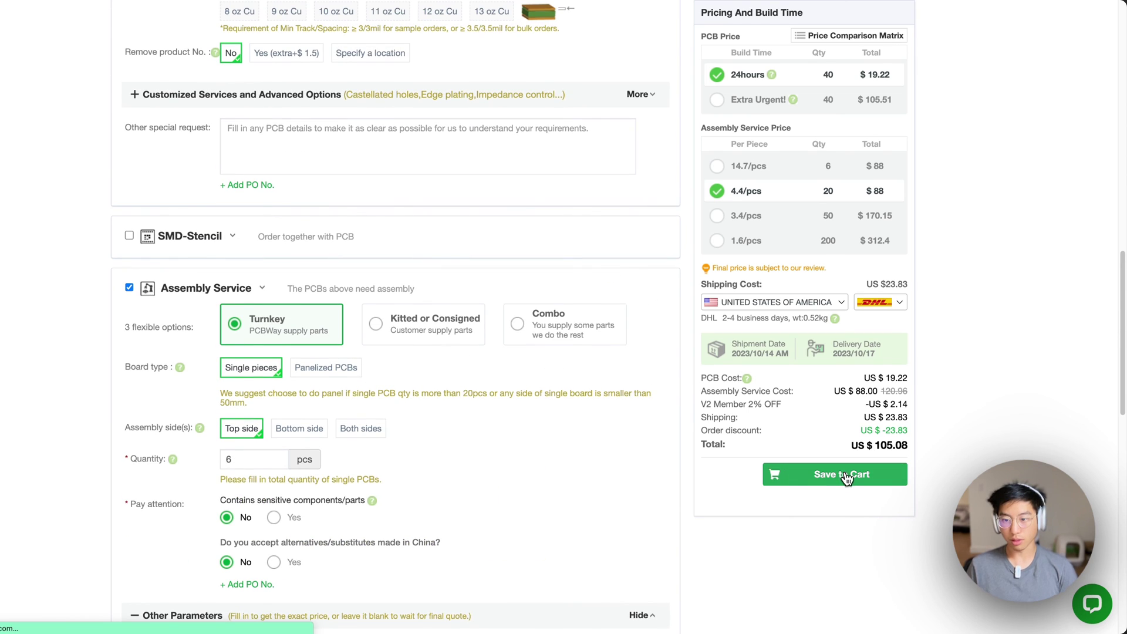
pyautogui.click(846, 476)
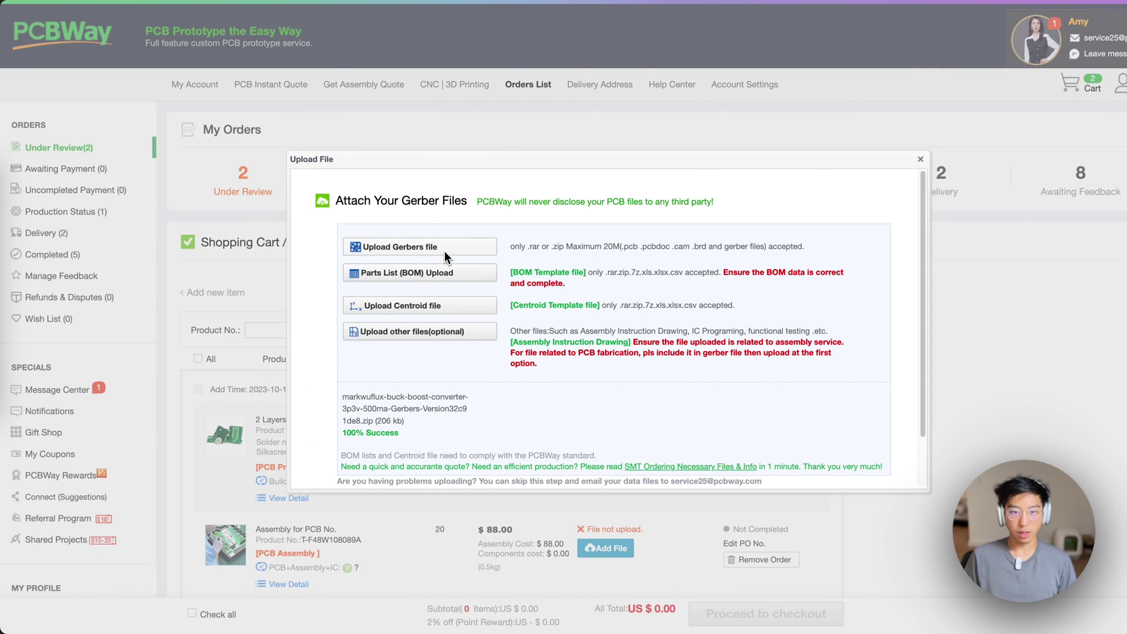
# Upload the Gerber zip from Downloads
pyautogui.scroll(-2, 445, 251)
pyautogui.scroll(2, 460, 233)
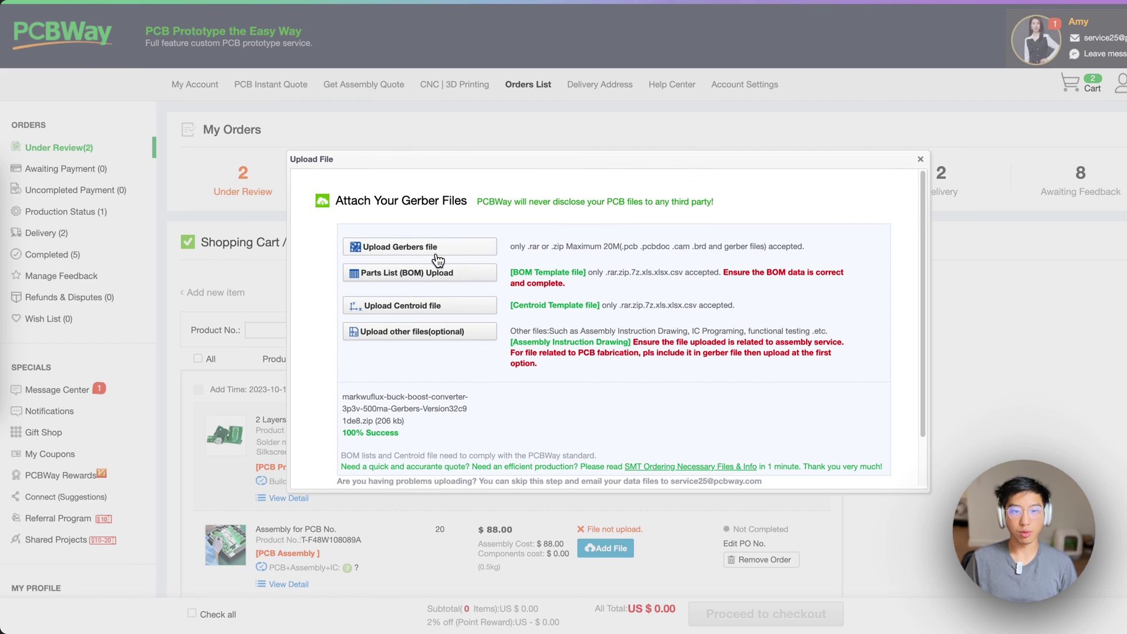
pyautogui.click(437, 260)
pyautogui.click(496, 248)
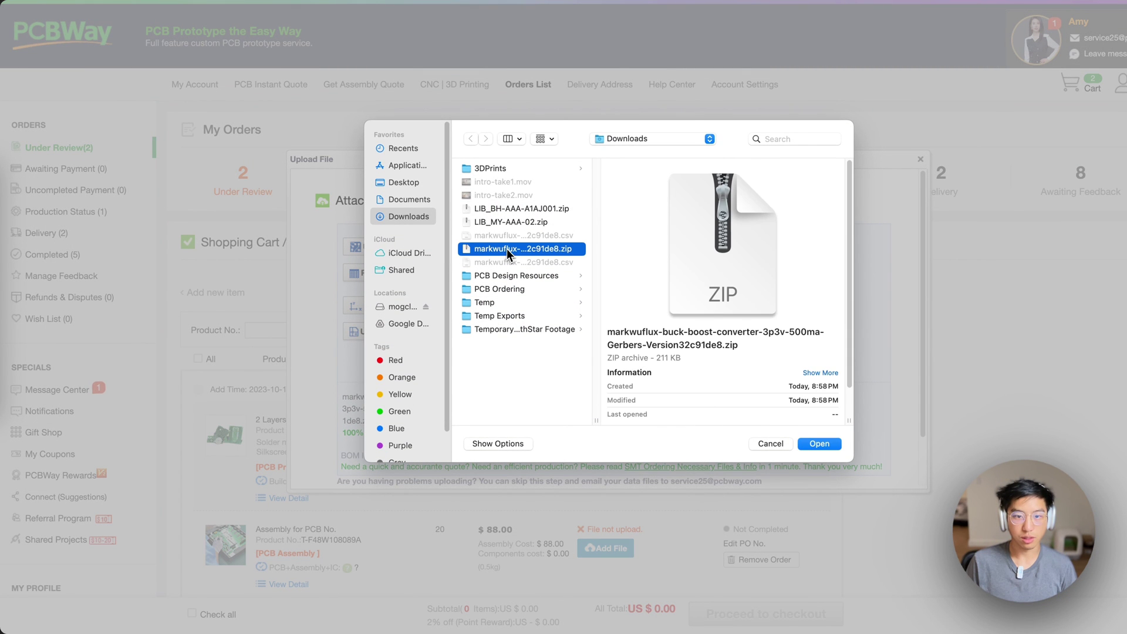
pyautogui.doubleClick(506, 248)
# Upload the BOM CSV as the parts list
pyautogui.click(449, 277)
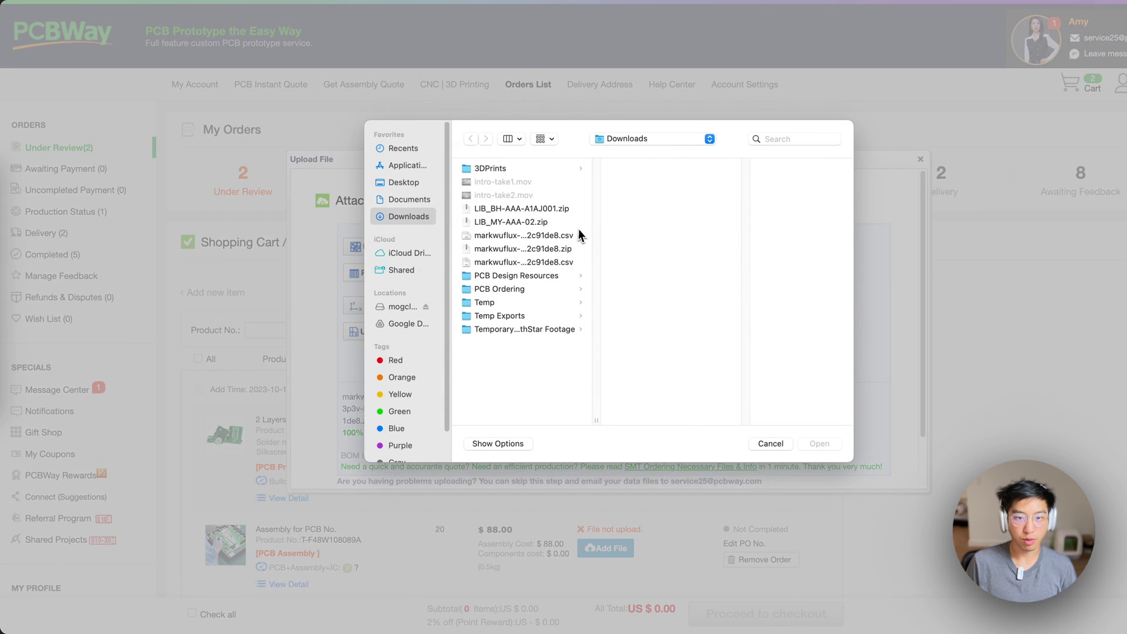
pyautogui.click(507, 236)
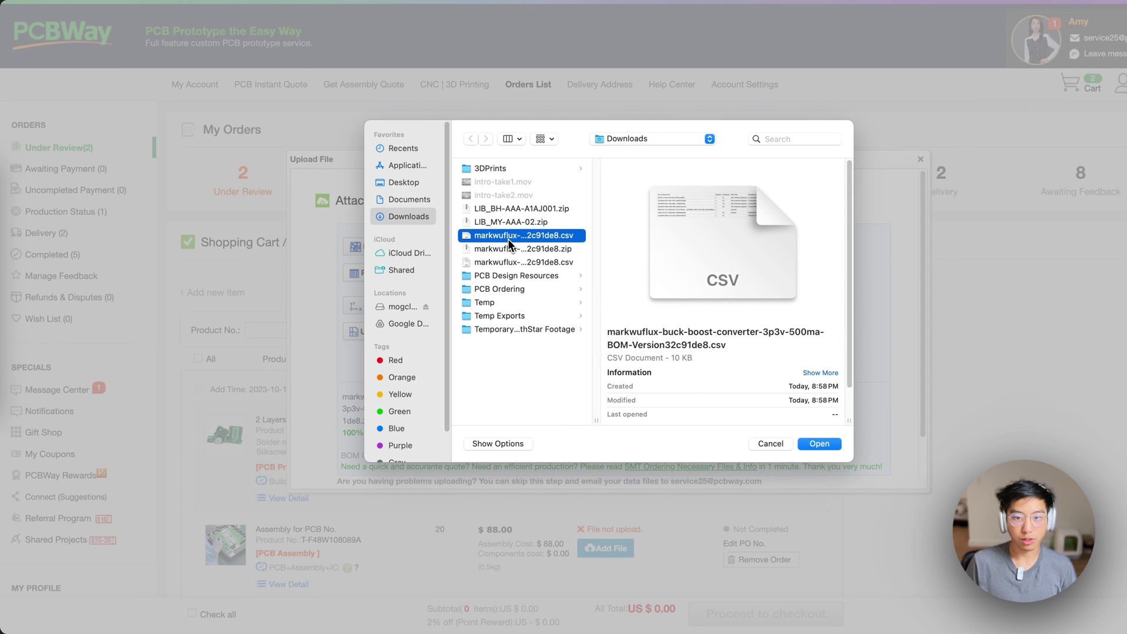
pyautogui.press('Return')
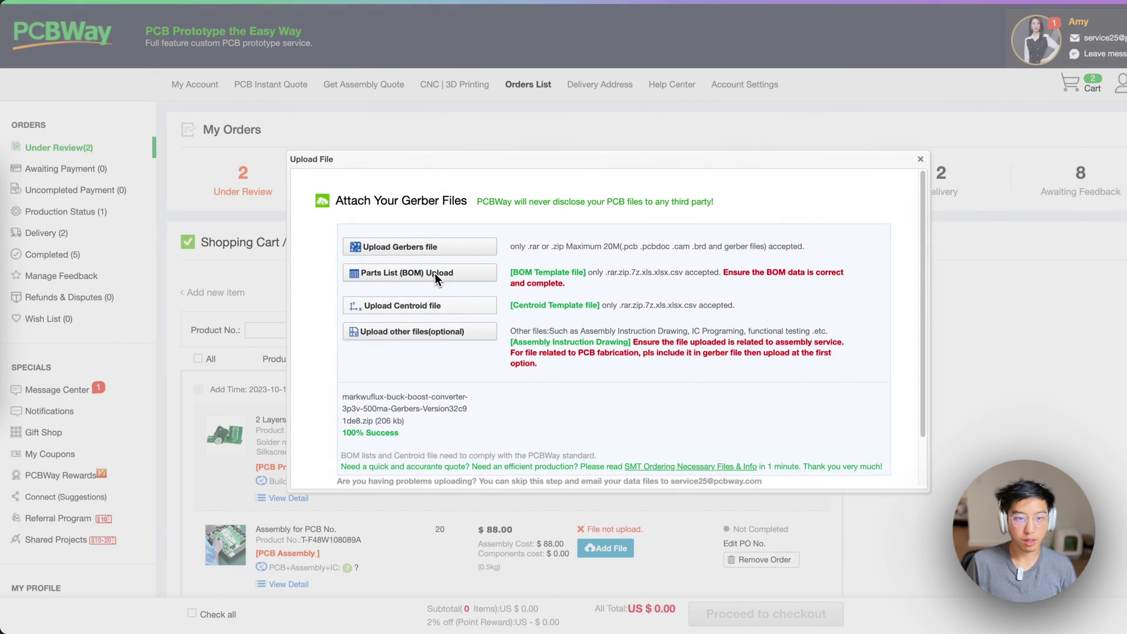
# Upload the PickandPlace CSV as the centroid file
pyautogui.click(437, 311)
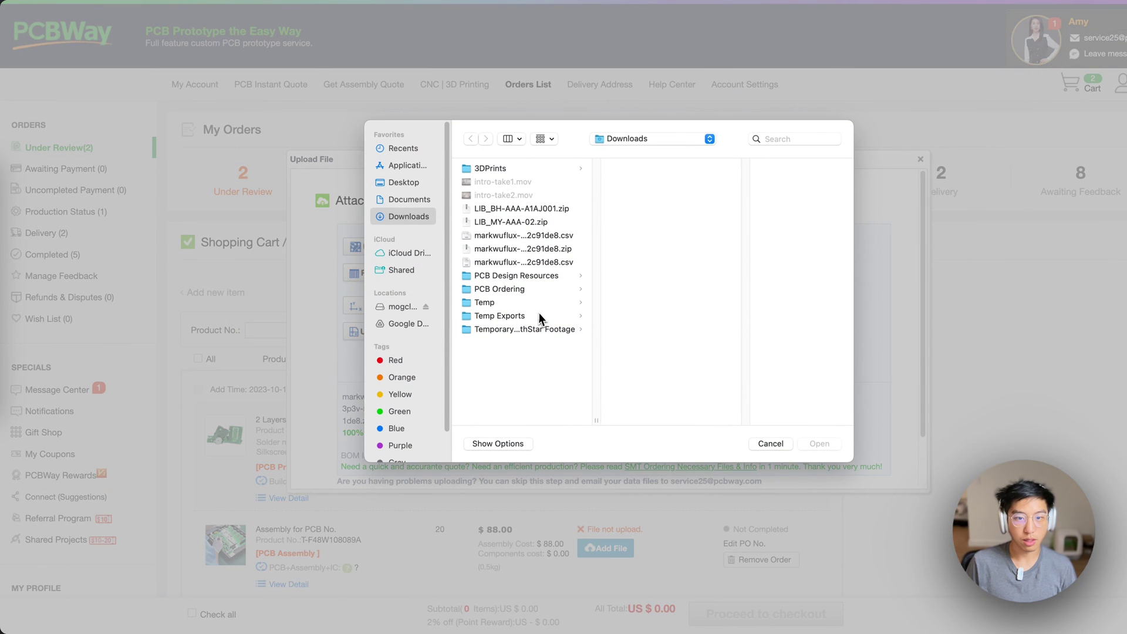
pyautogui.click(504, 263)
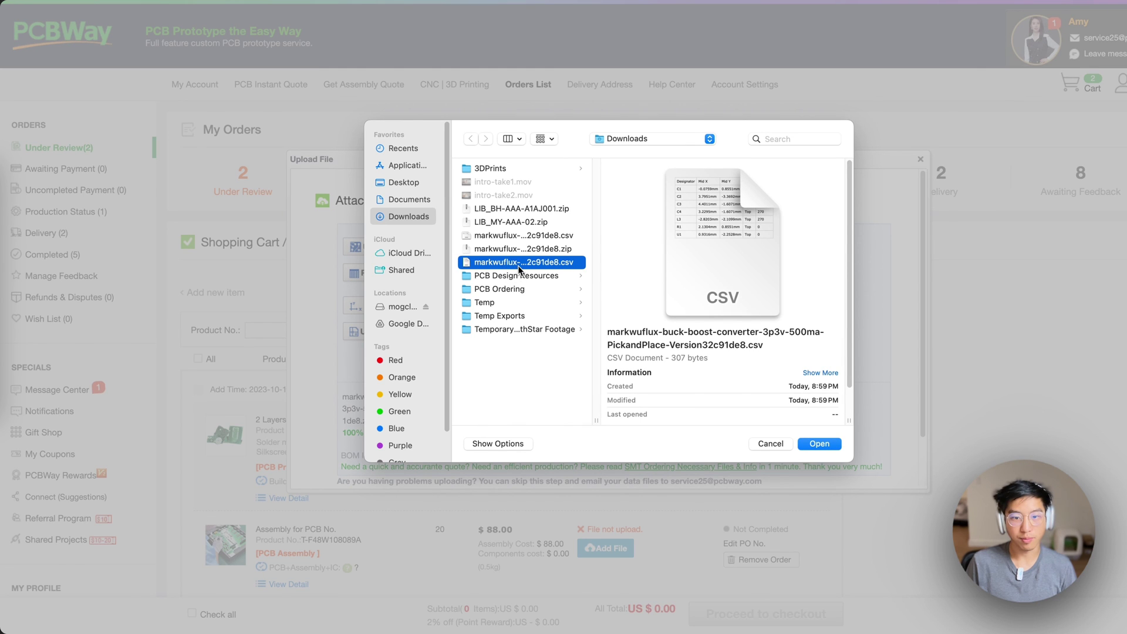
pyautogui.press('Return')
pyautogui.scroll(-1, 499, 329)
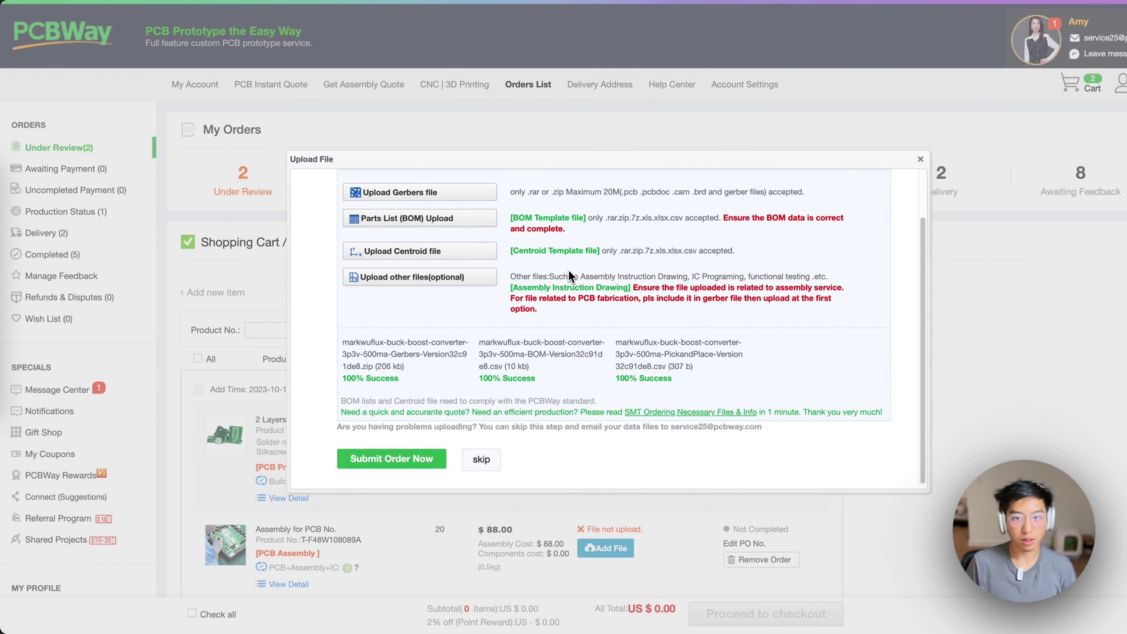
pyautogui.scroll(-3, 543, 276)
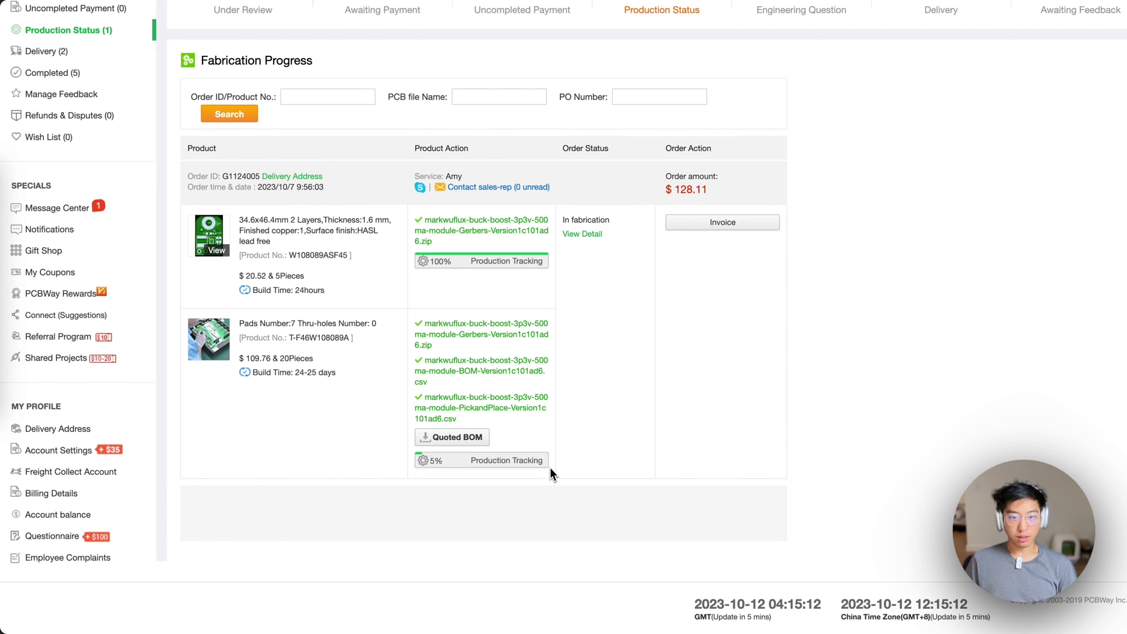
# Open Production Tracking for the assembly order on the Fabrication Progress page
pyautogui.click(511, 464)
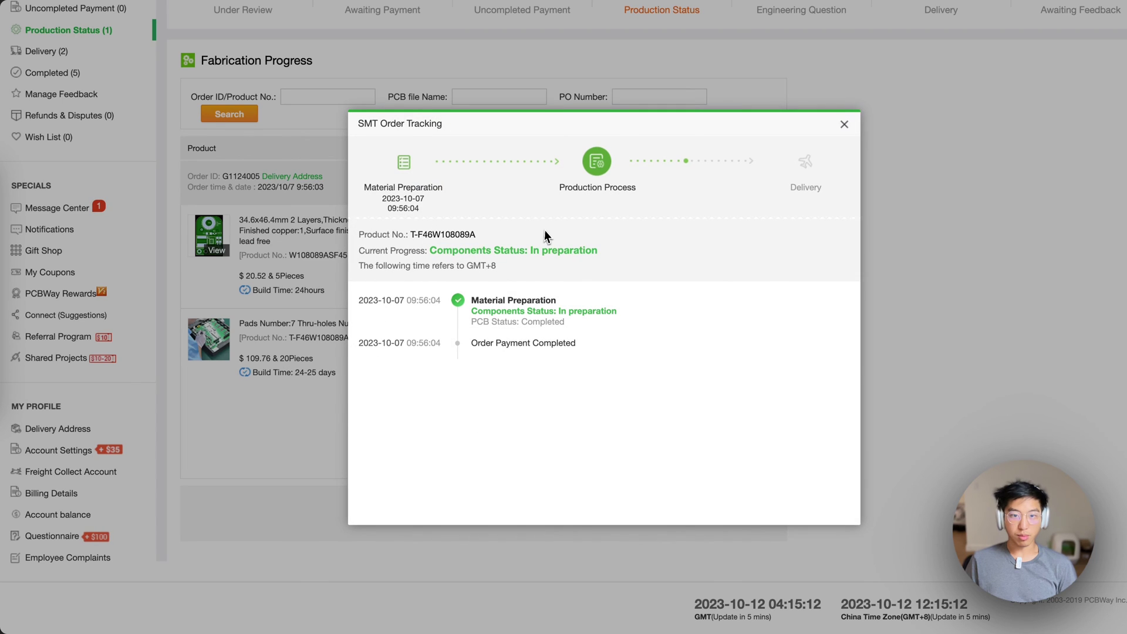